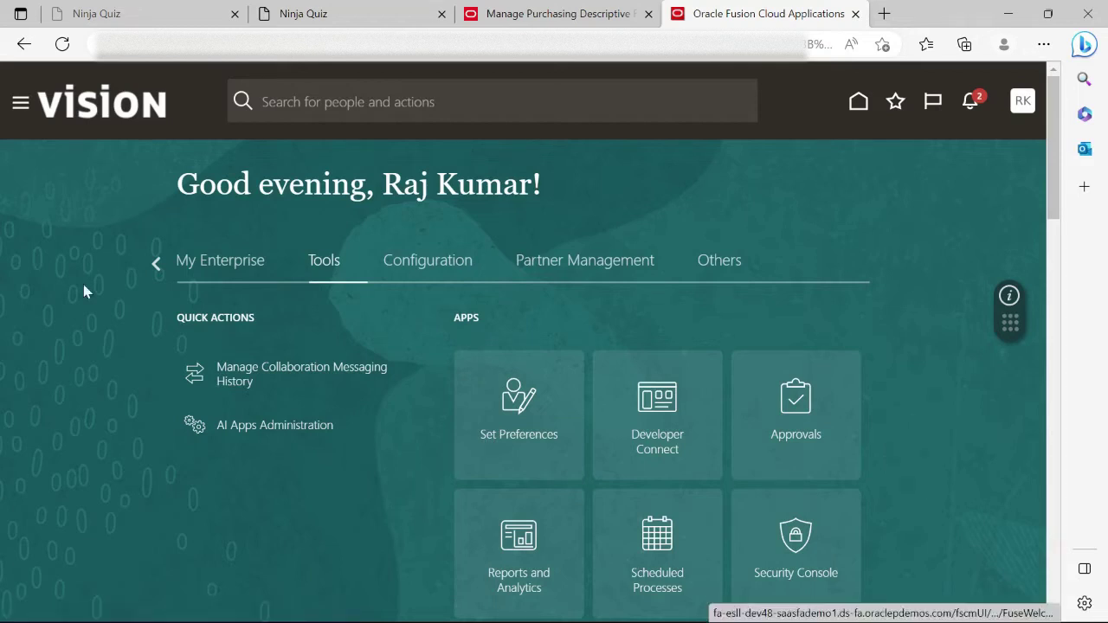
From Setup and Maintenance, search tasks for 'Manage u' and open Manage Users.
click(1019, 101)
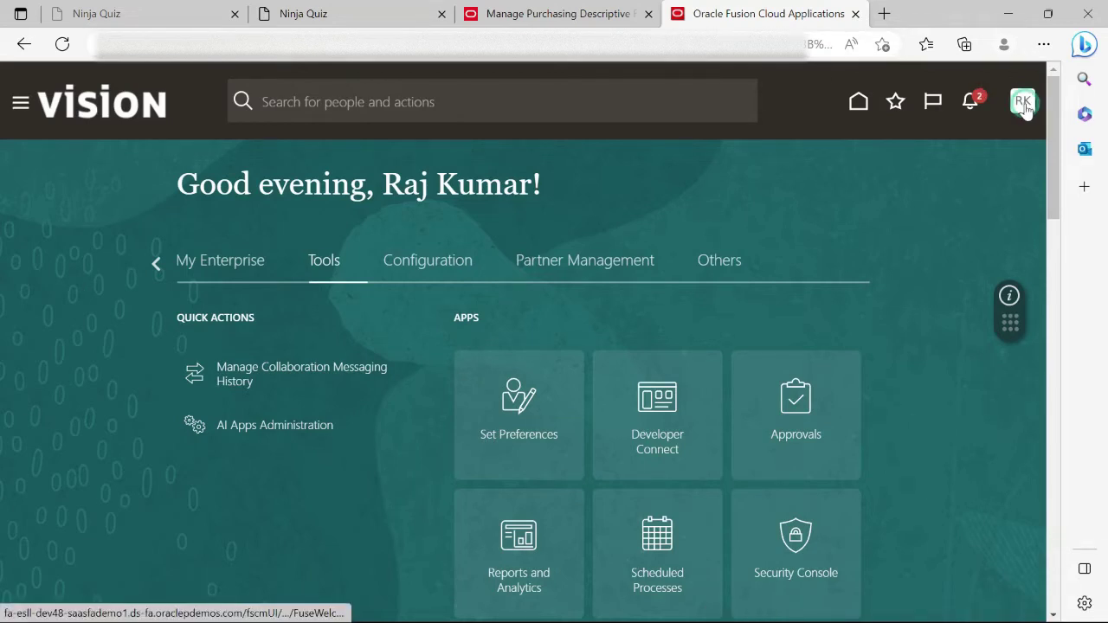
click(746, 359)
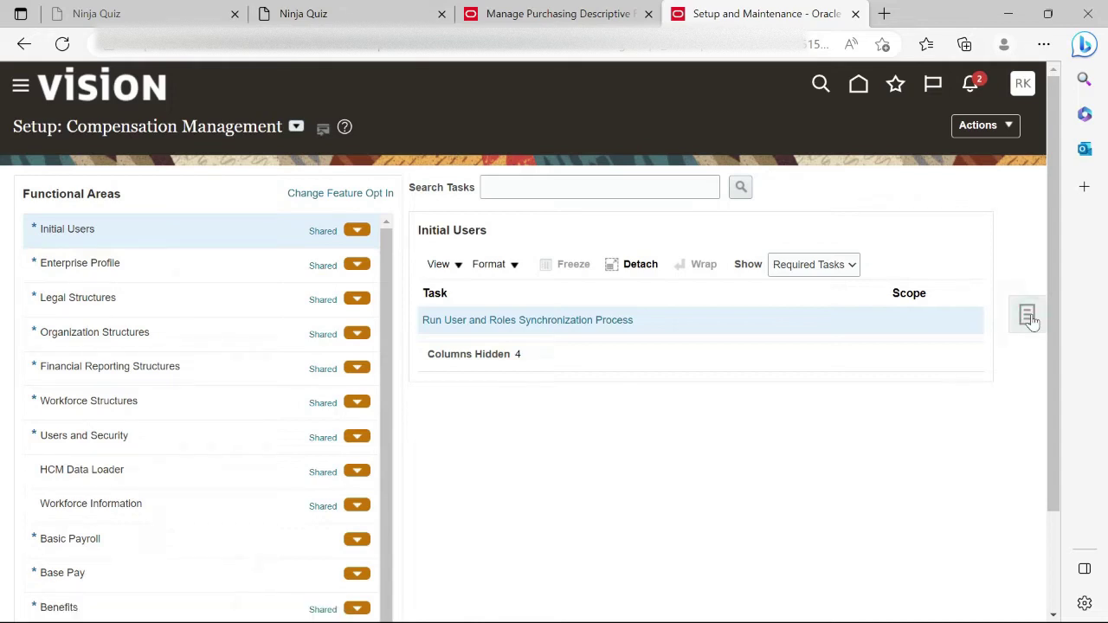
click(1027, 316)
click(926, 371)
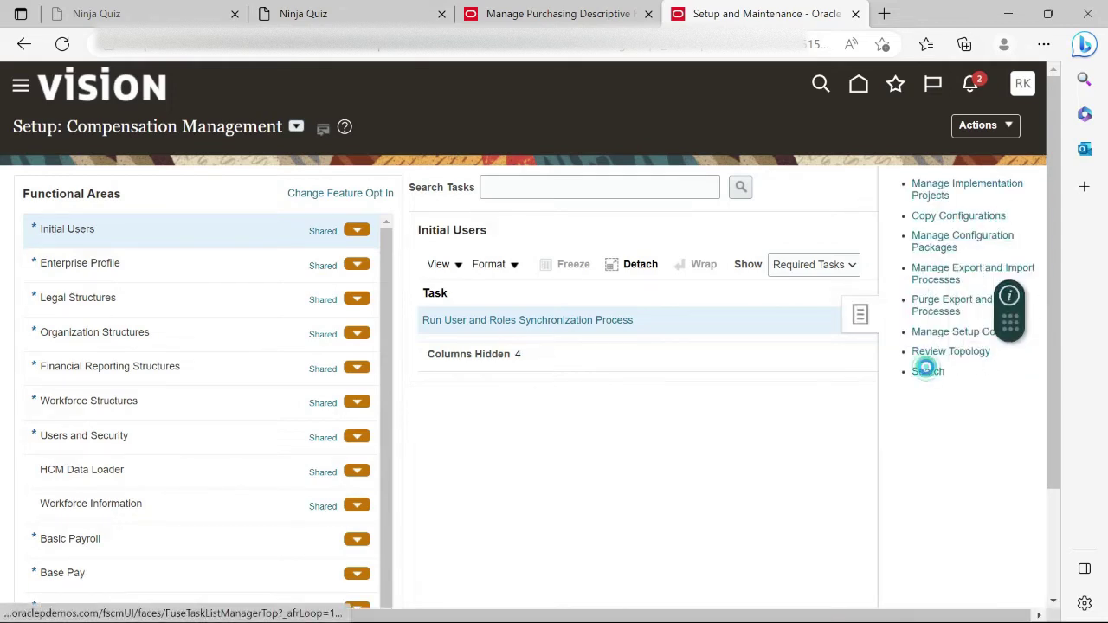
click(253, 188)
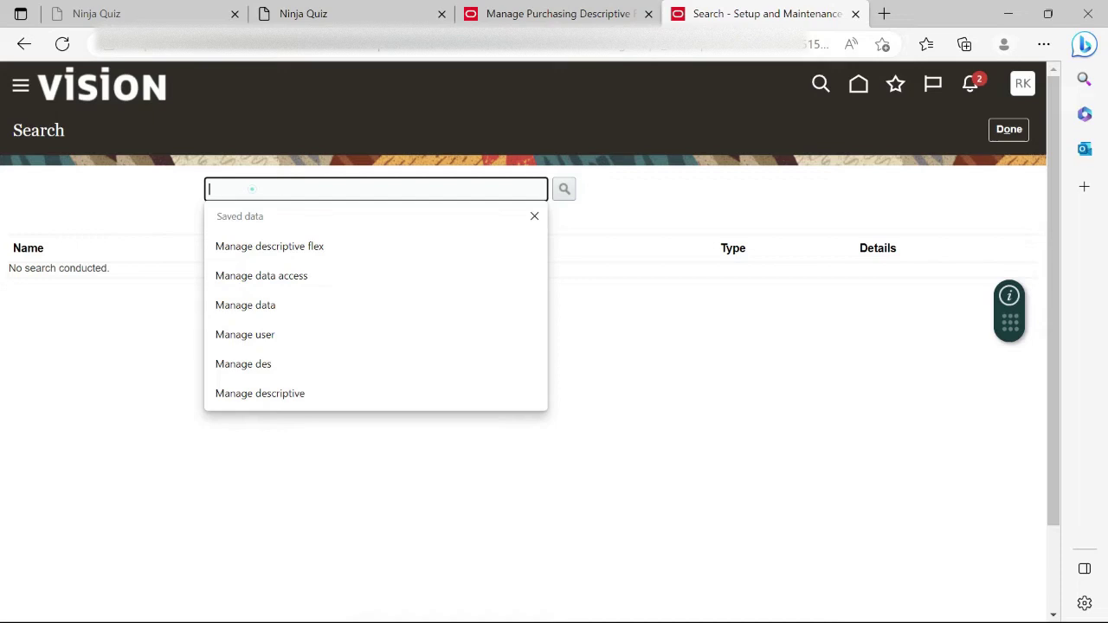
text(Manage user)
key(Return)
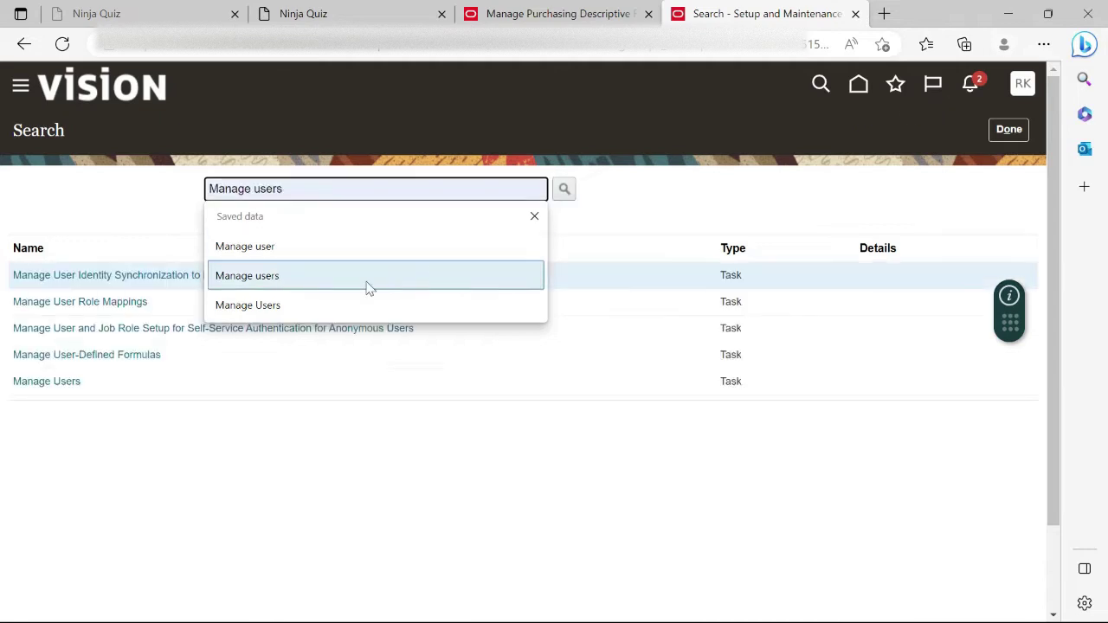
click(36, 383)
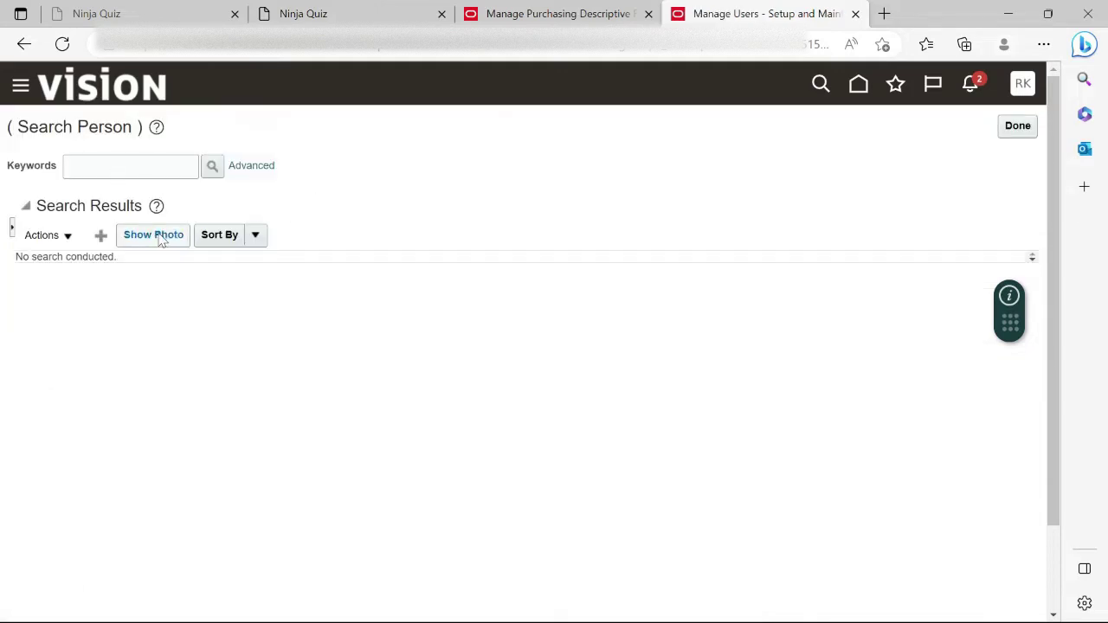
Search people by the agent's name, then re-search with the surname removed.
click(97, 167)
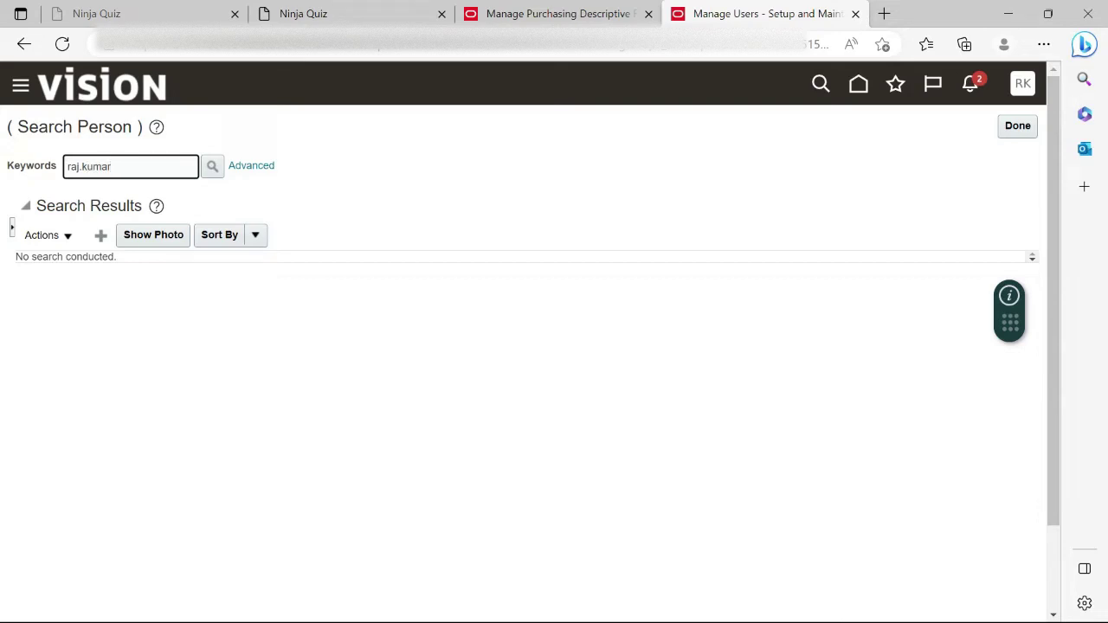
click(221, 167)
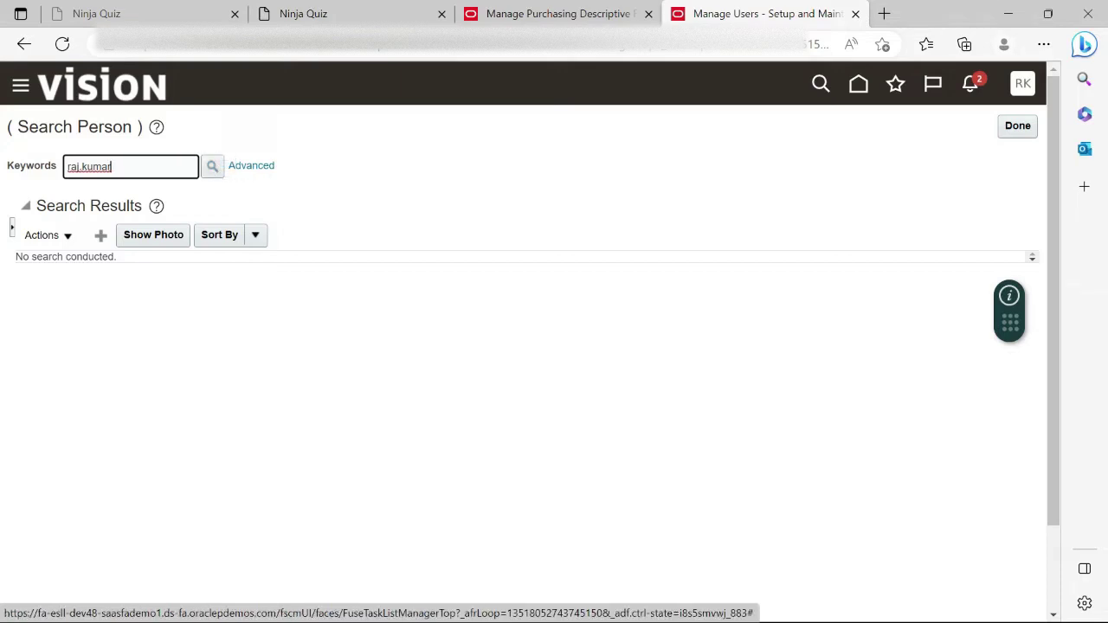
click(109, 167)
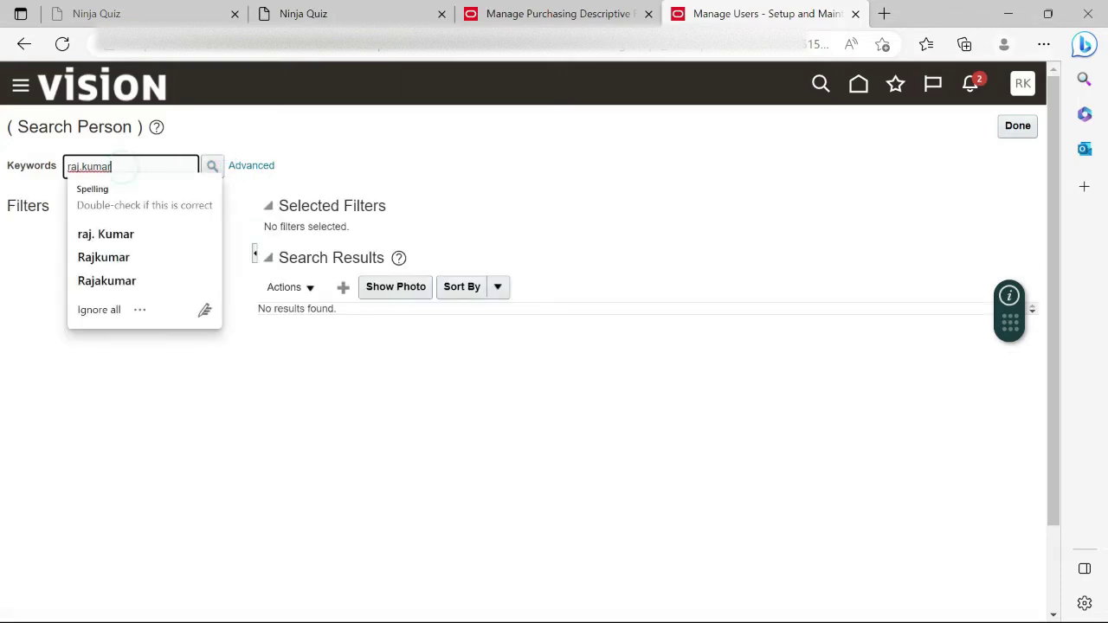
drag(128, 165, 92, 166)
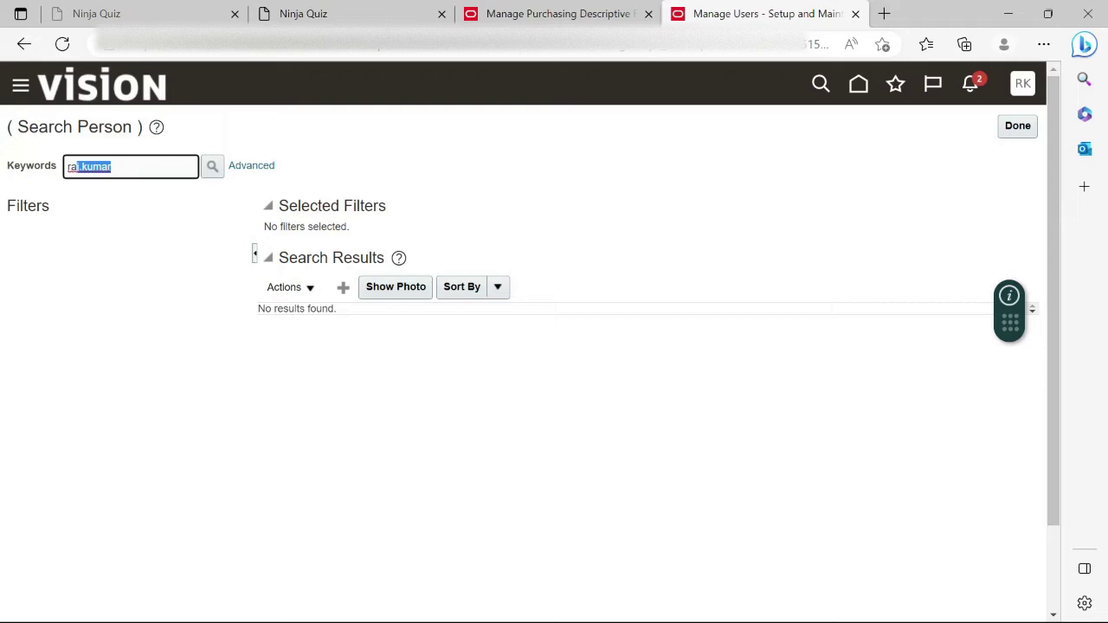
key(BackSpace)
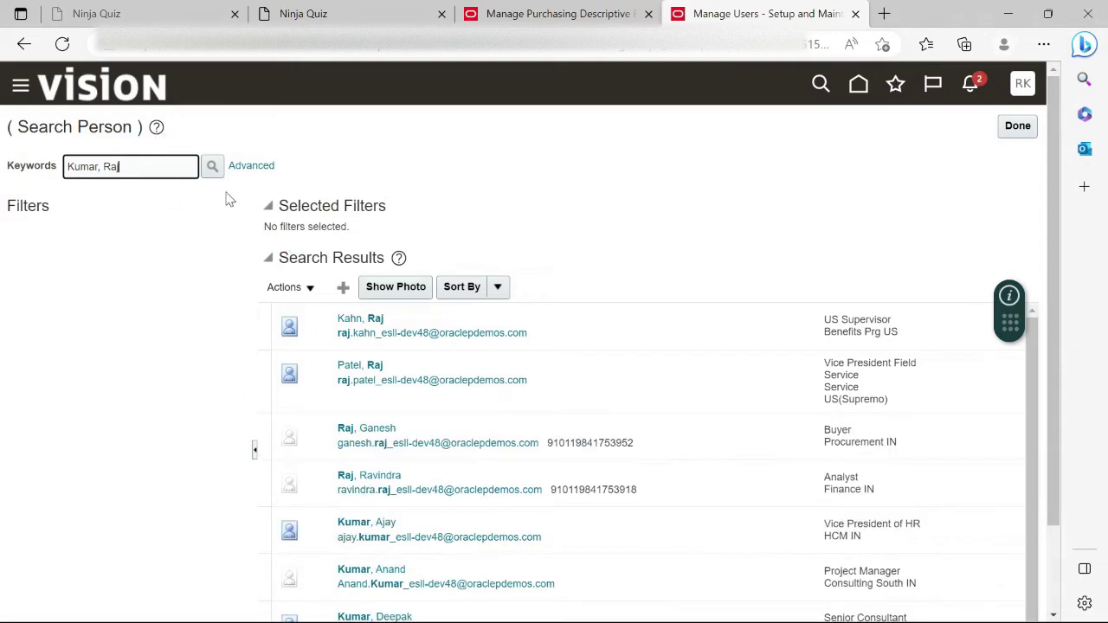
click(212, 165)
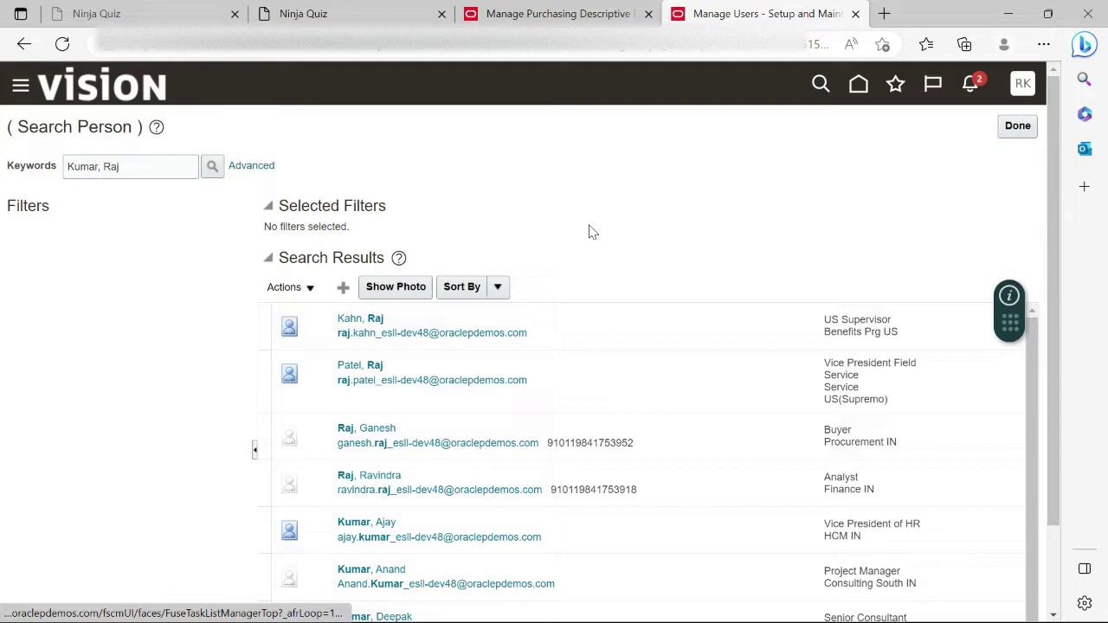
Review the matching people and start creating a new user.
scroll(589, 230, down, 2)
scroll(589, 231, up, 2)
scroll(543, 327, down, 2)
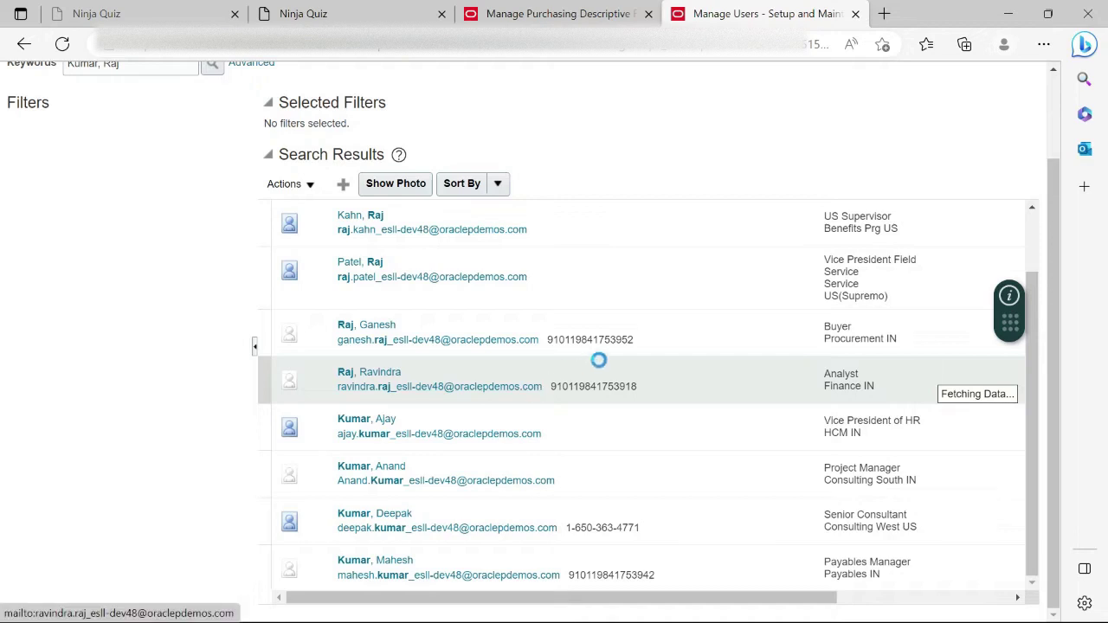
scroll(558, 389, down, 1)
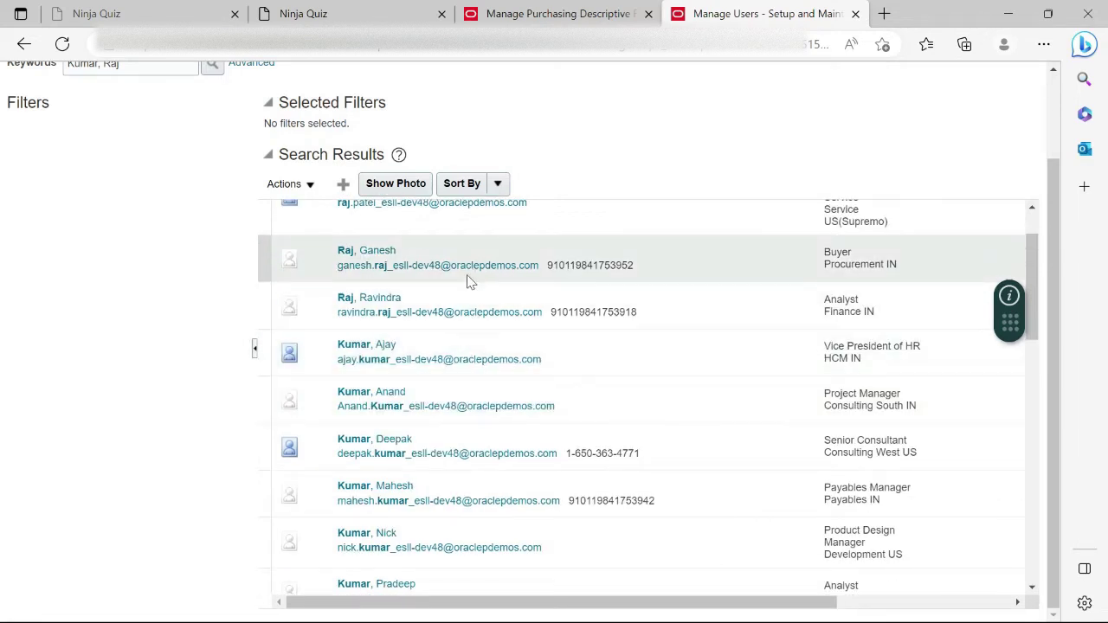
scroll(486, 285, up, 3)
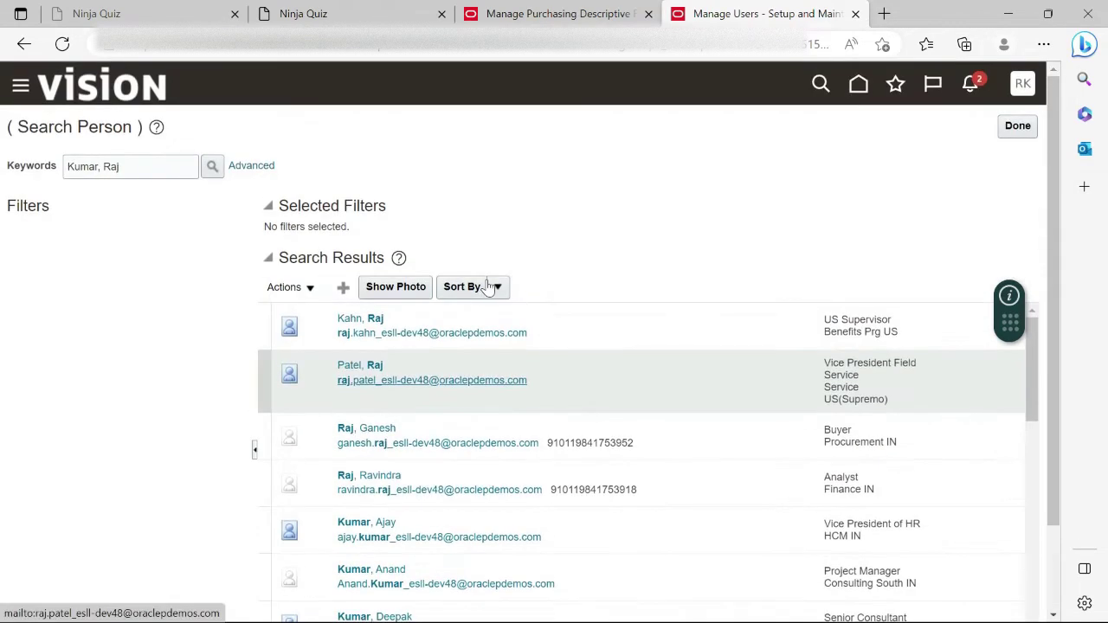
click(343, 288)
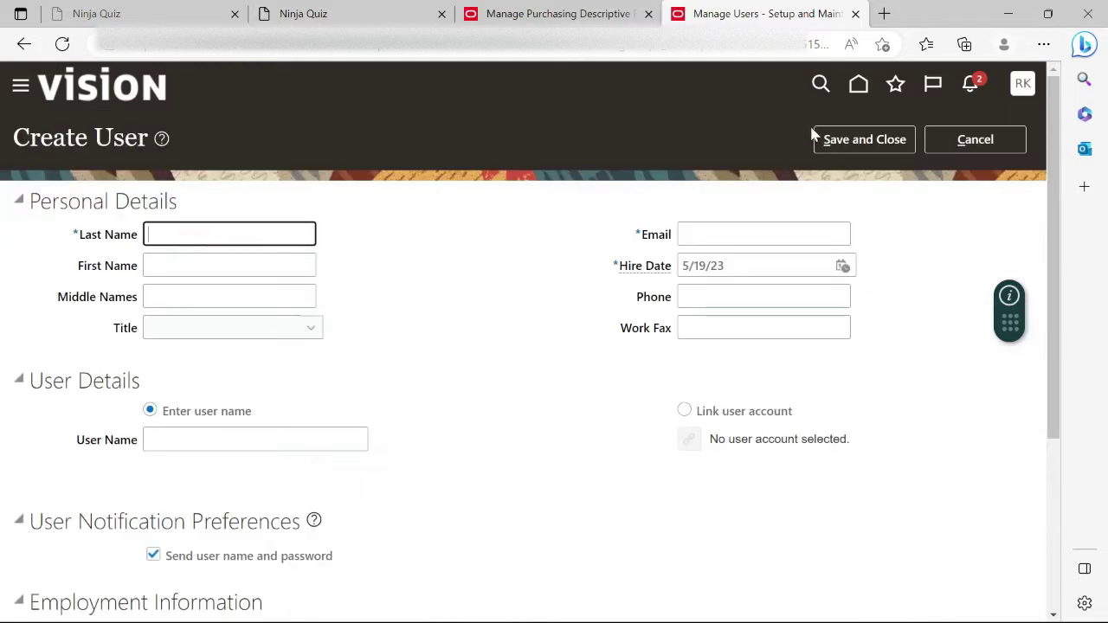
Enter the user's last name, first name and e-mail address on the Create User form.
key(Tab)
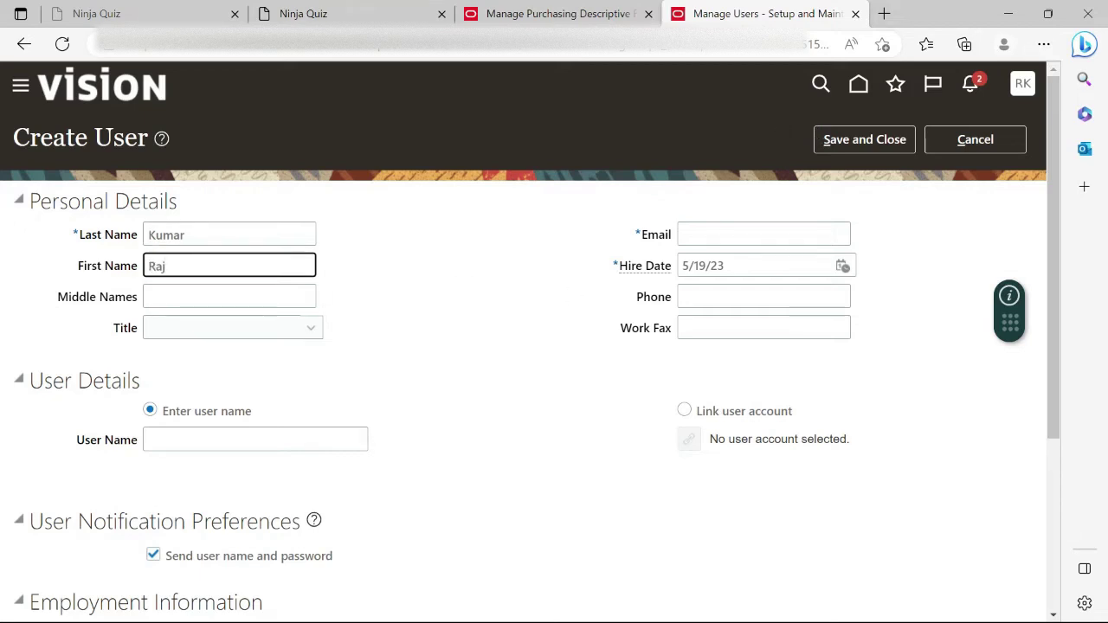
click(732, 235)
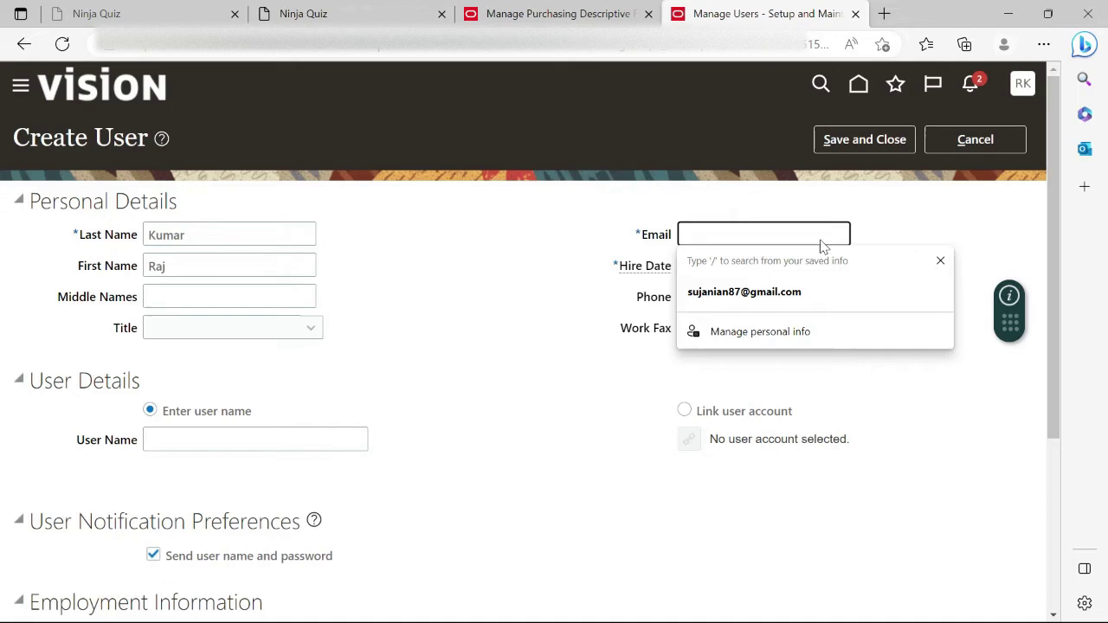
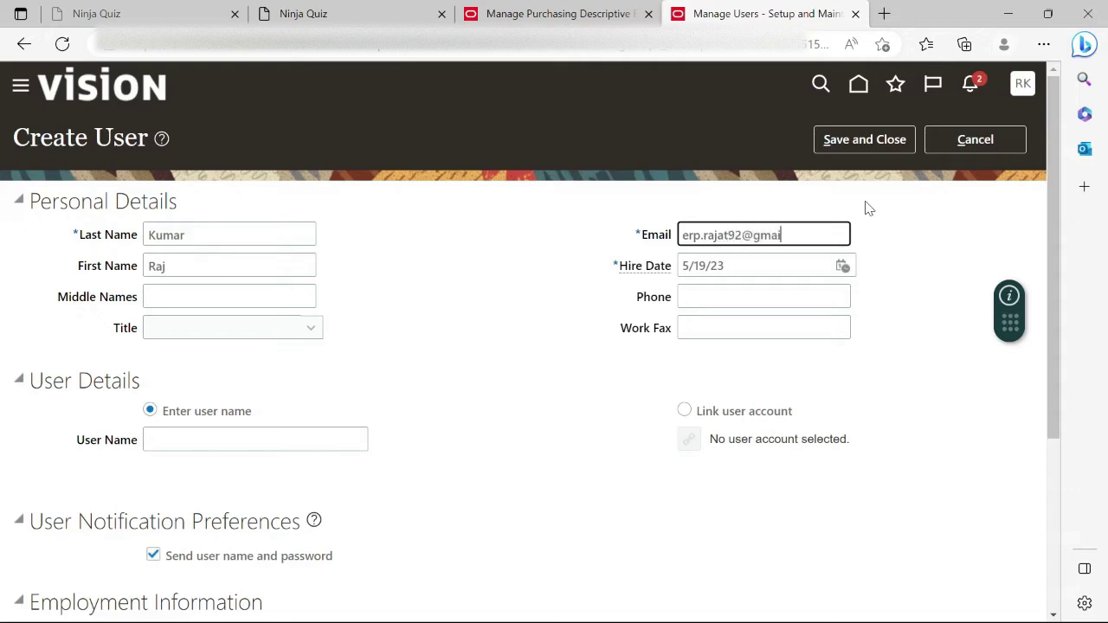
Link the agent's existing active user account found through the user account search.
click(684, 412)
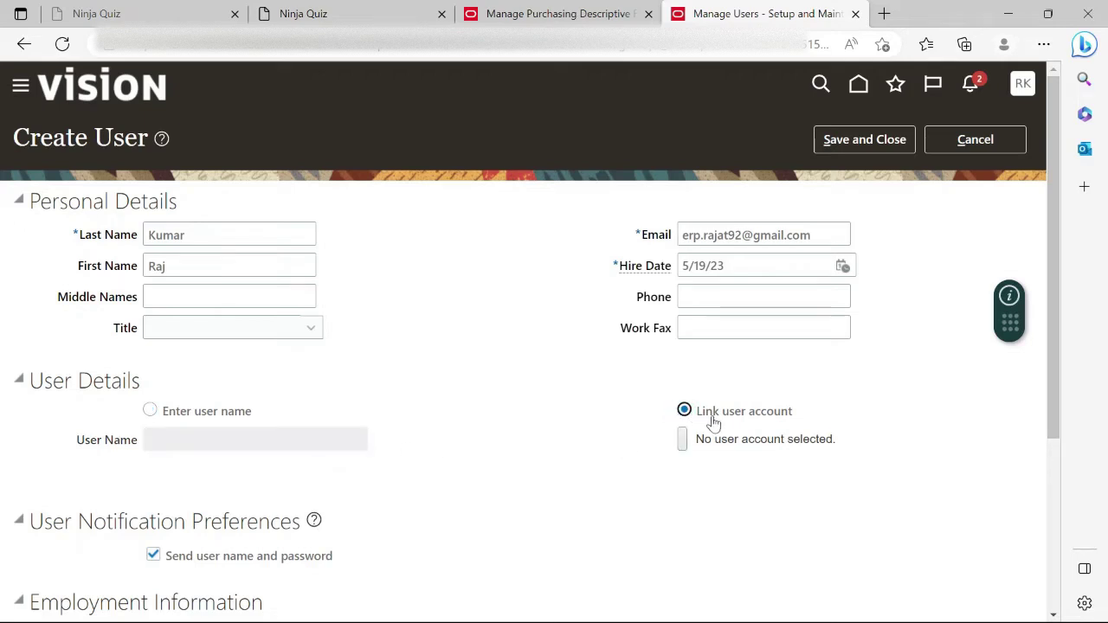
click(689, 441)
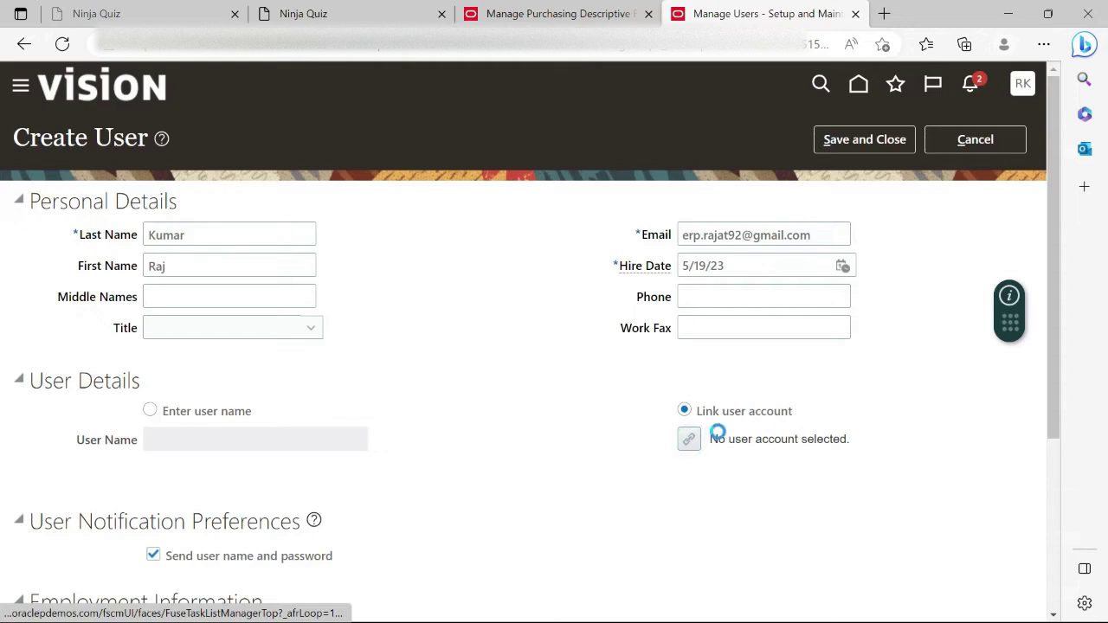
text(raj)
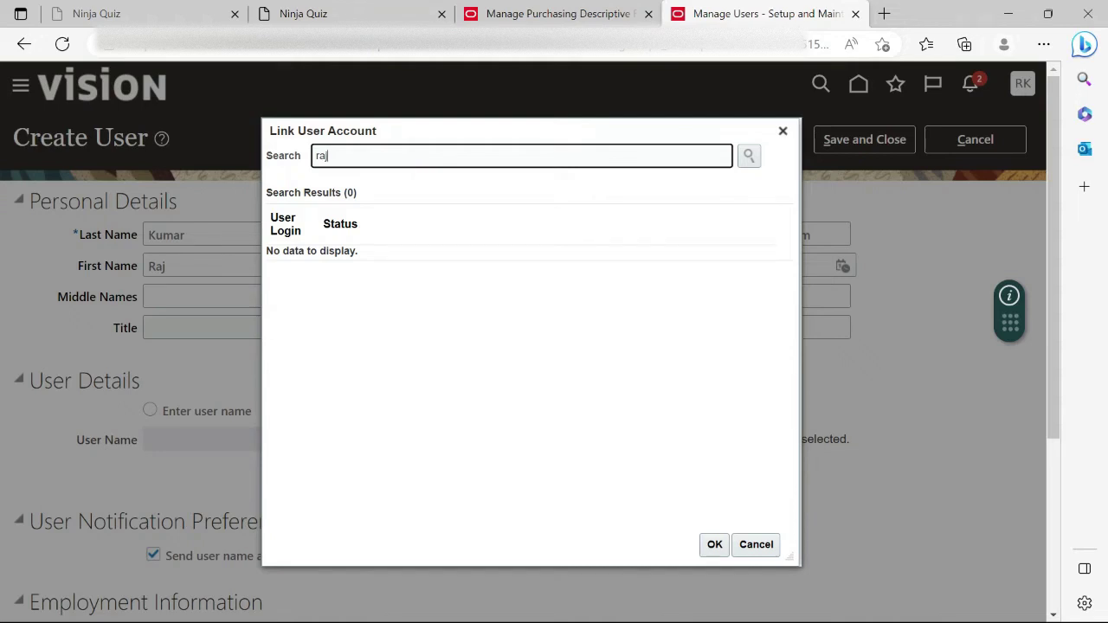
click(747, 156)
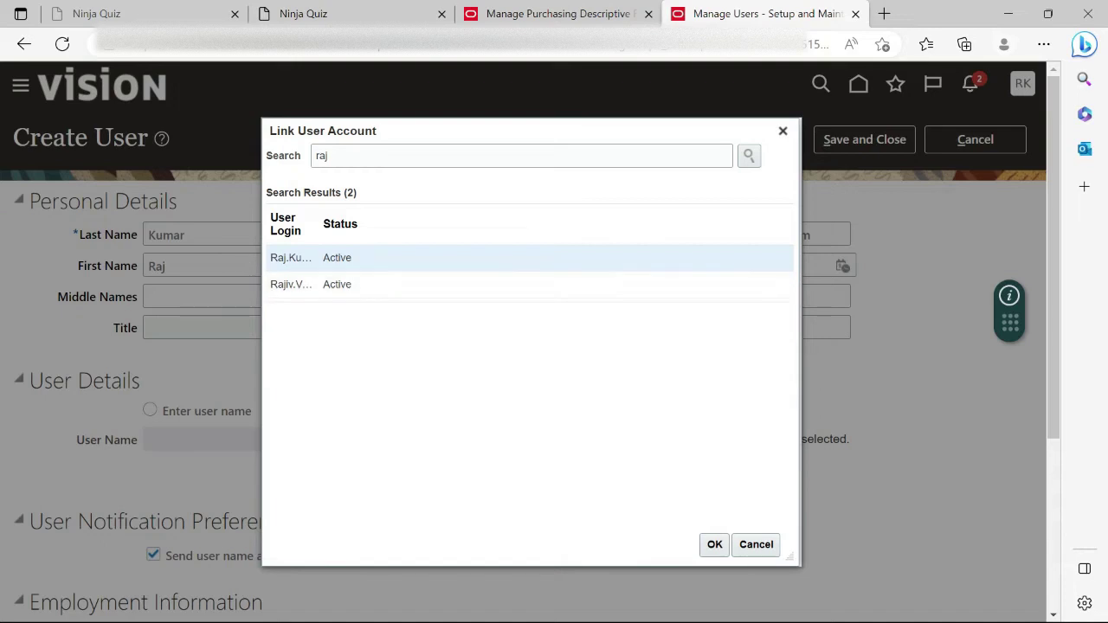
click(299, 258)
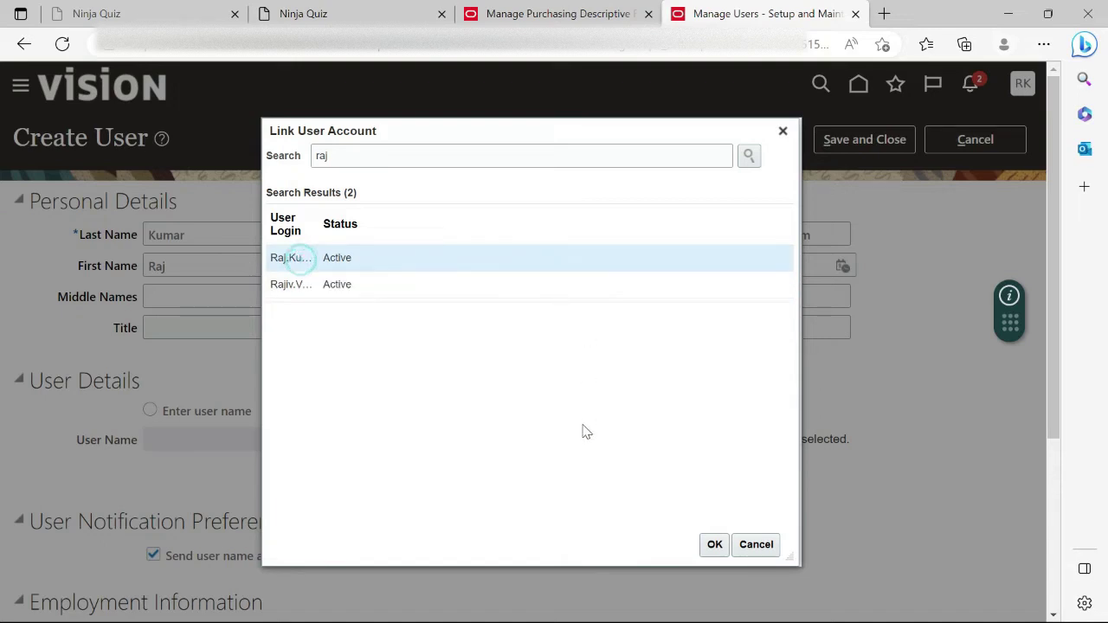
click(710, 546)
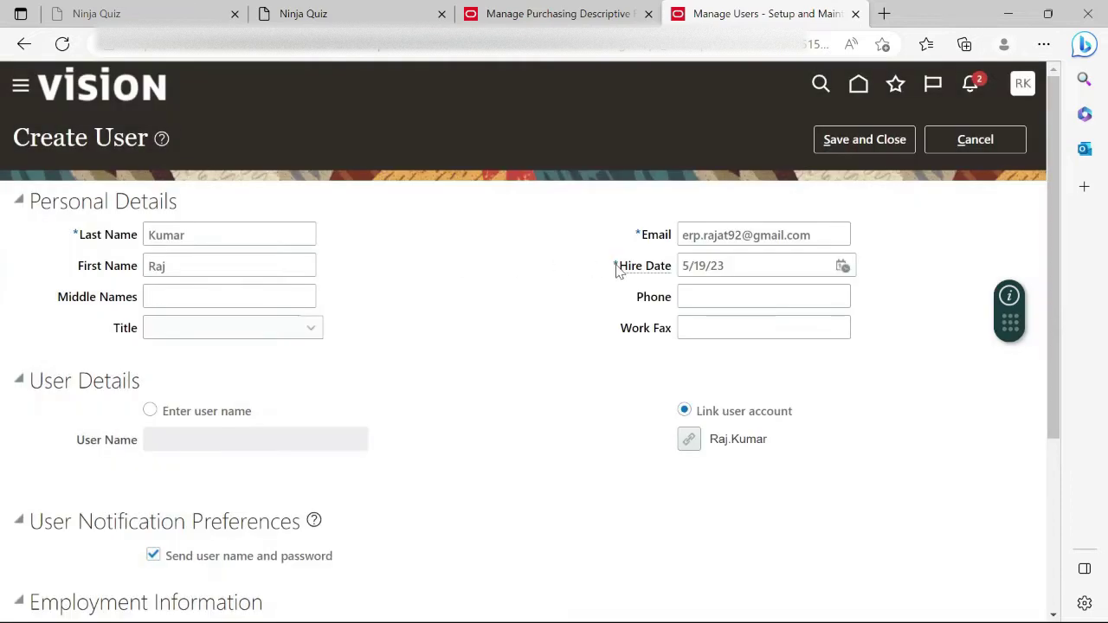
Set person type Employee, legal employer US1 Legal Entity and business unit Argentina Business Unit.
scroll(251, 336, down, 3)
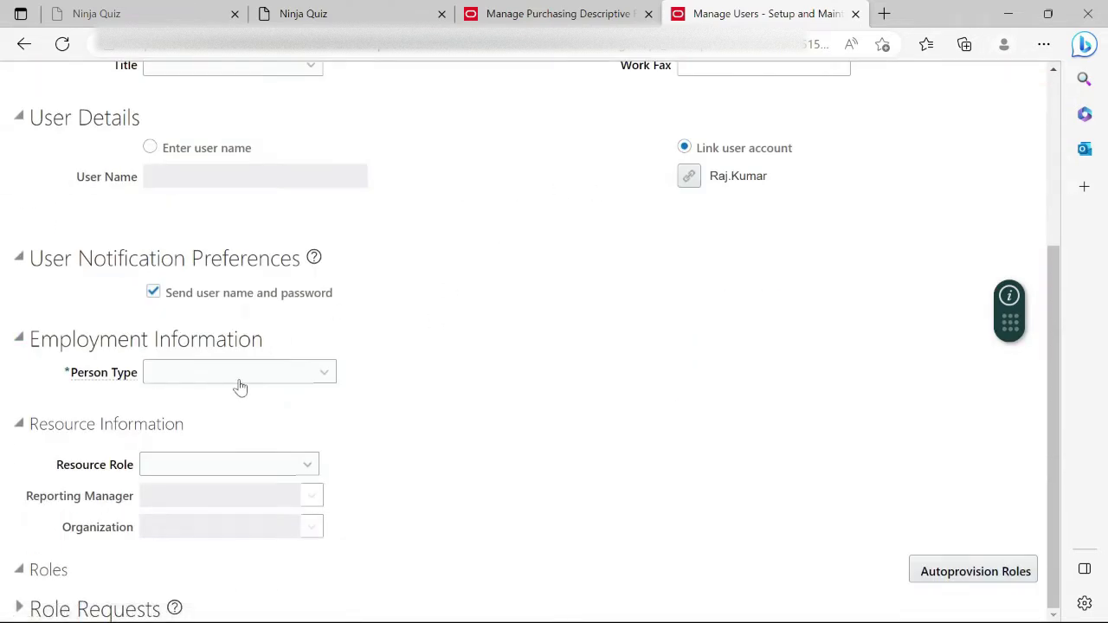
click(279, 372)
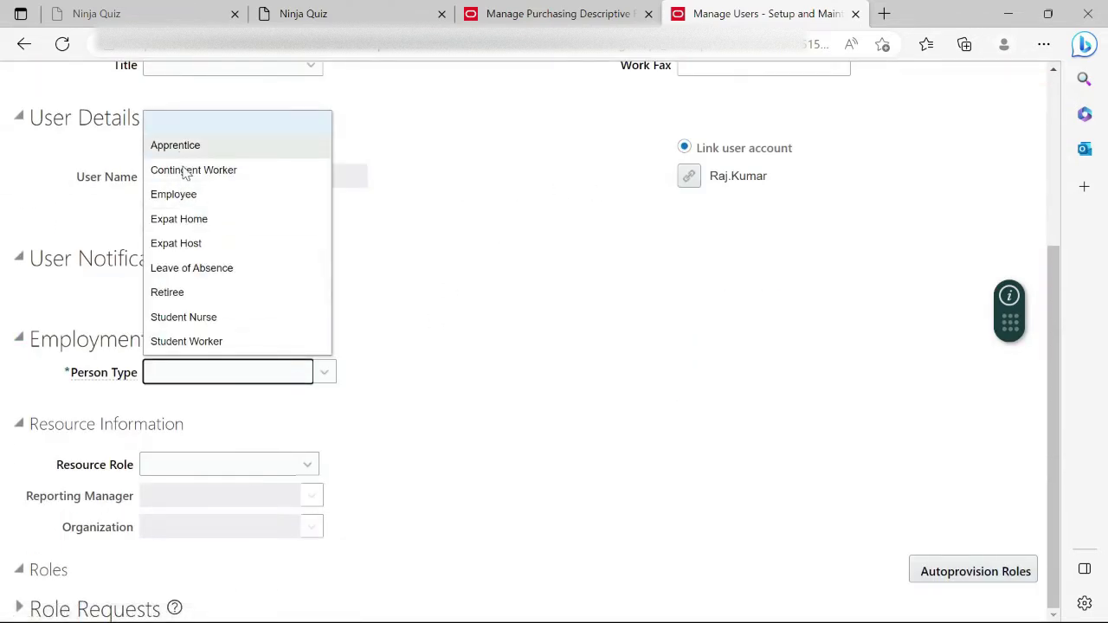
click(175, 196)
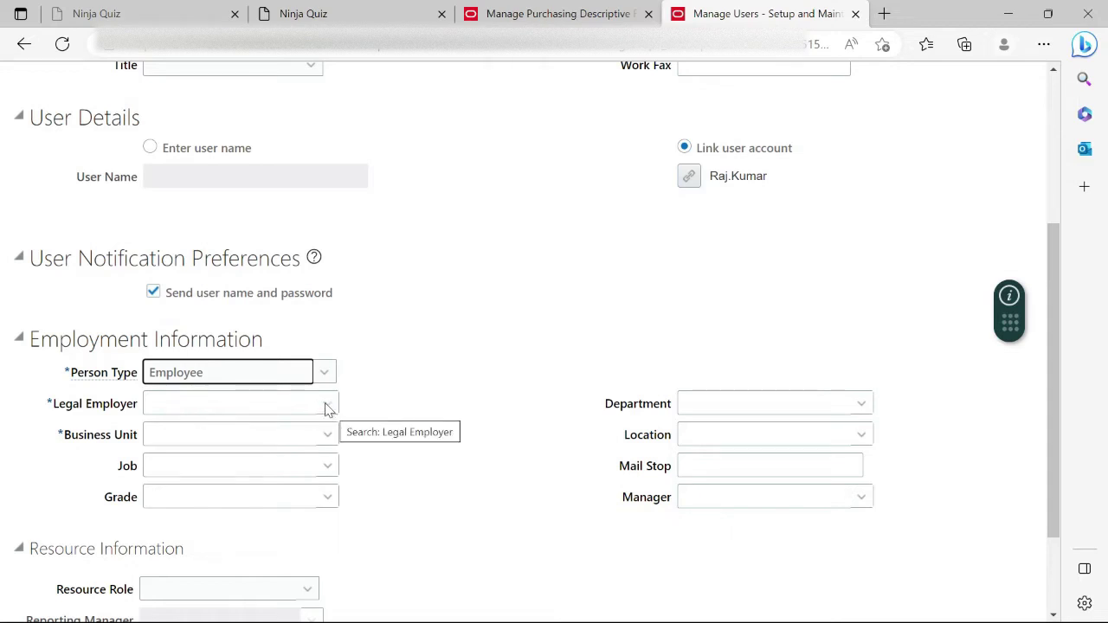
click(327, 406)
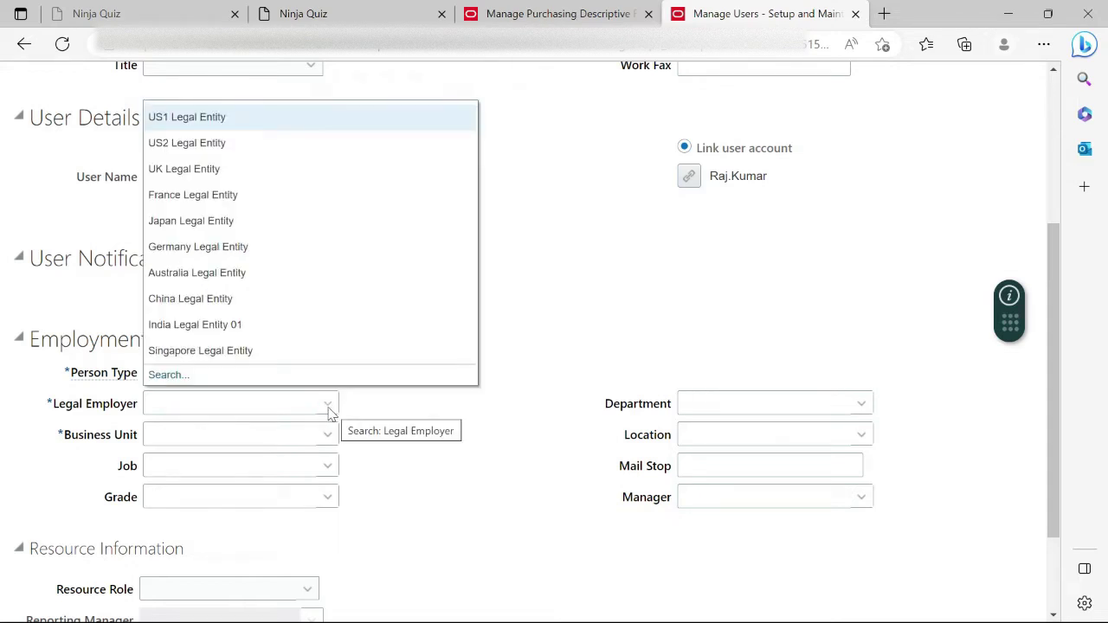
click(235, 116)
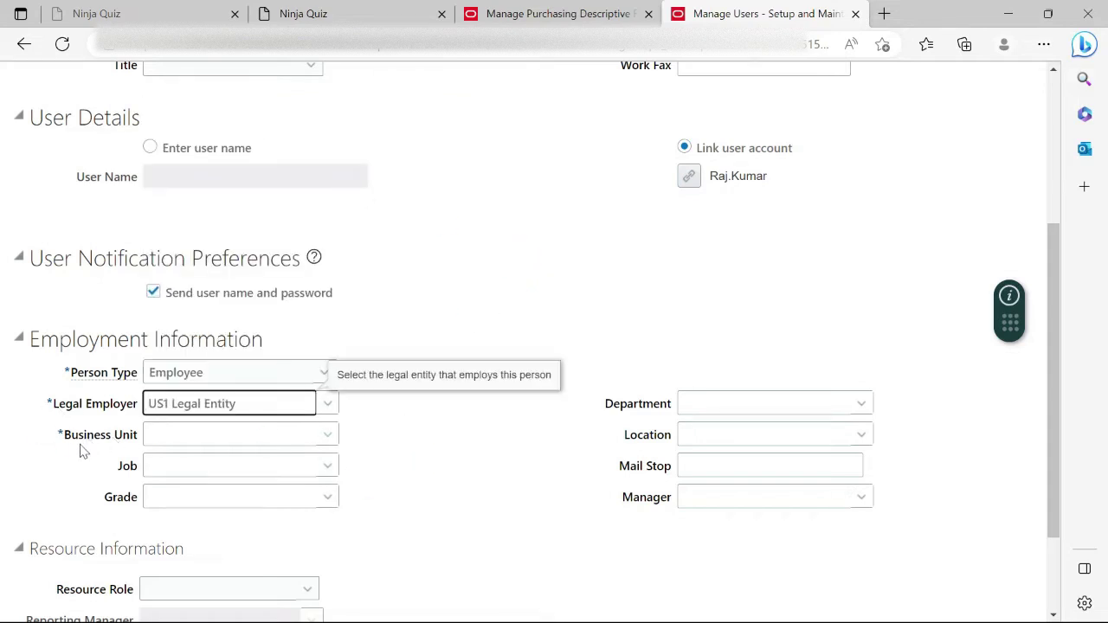
click(330, 437)
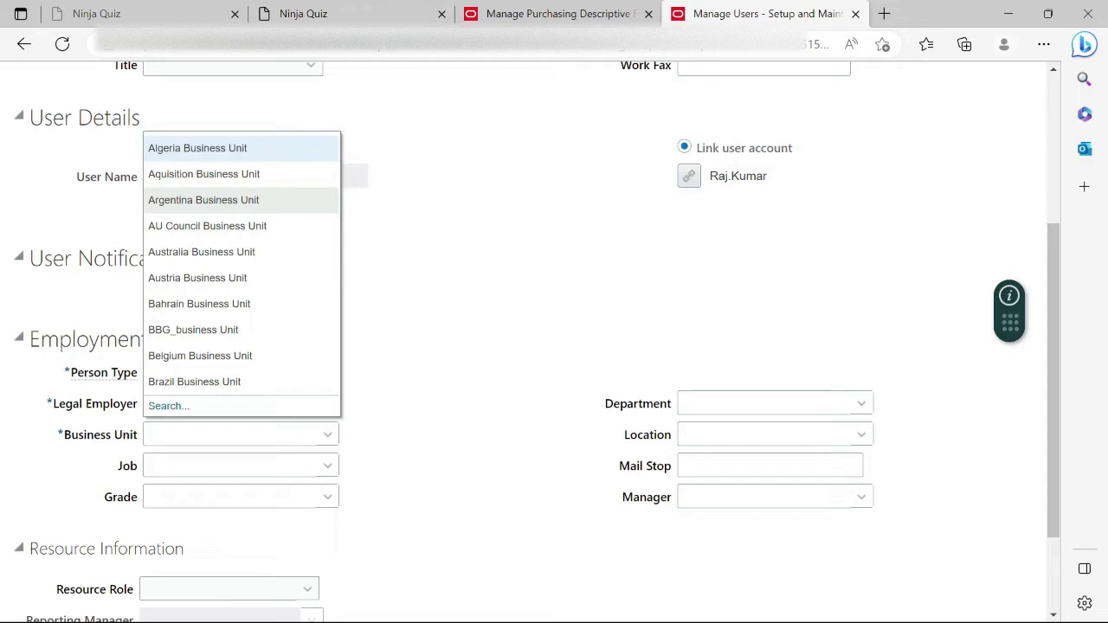
click(230, 200)
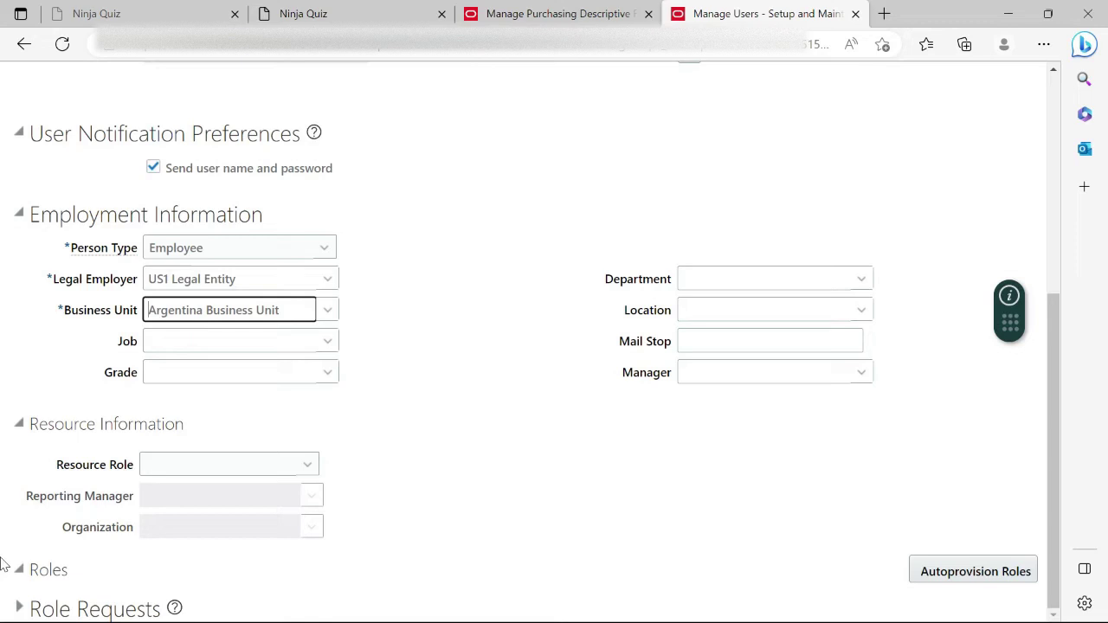
scroll(619, 522, up, 5)
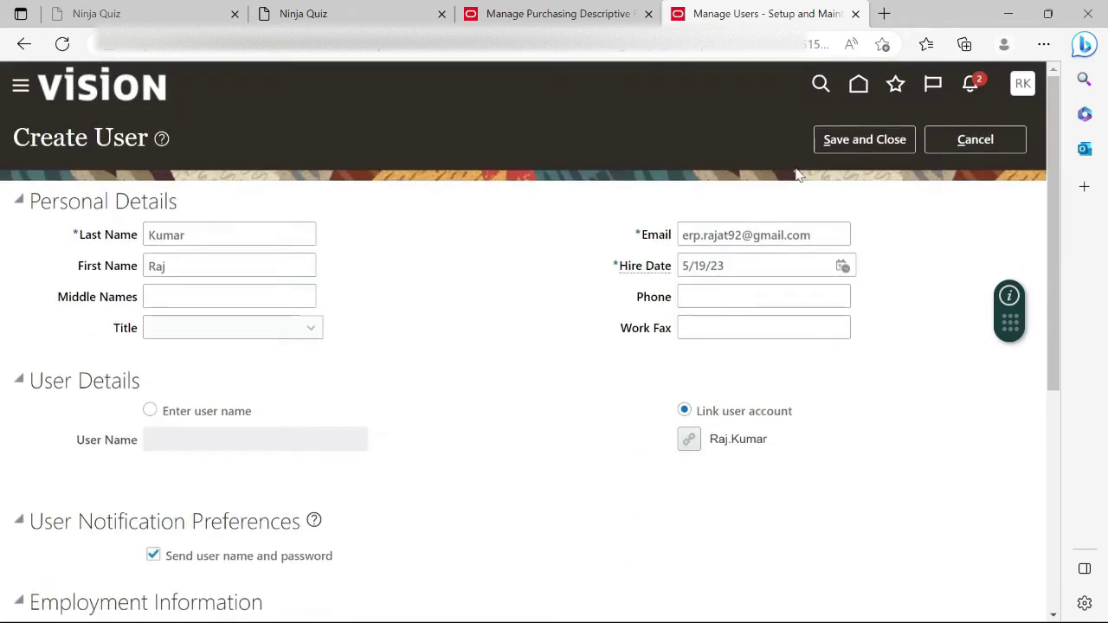
Save and close the new user record.
click(883, 143)
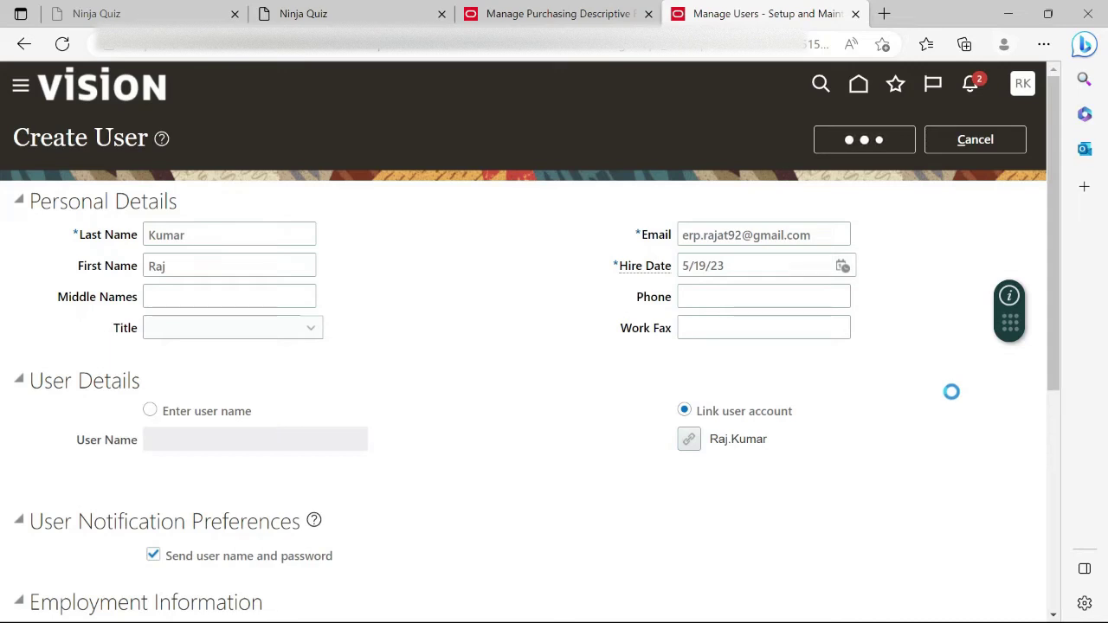
Duplicate the Manage Users tab twice and check the copies while they load.
right_click(774, 14)
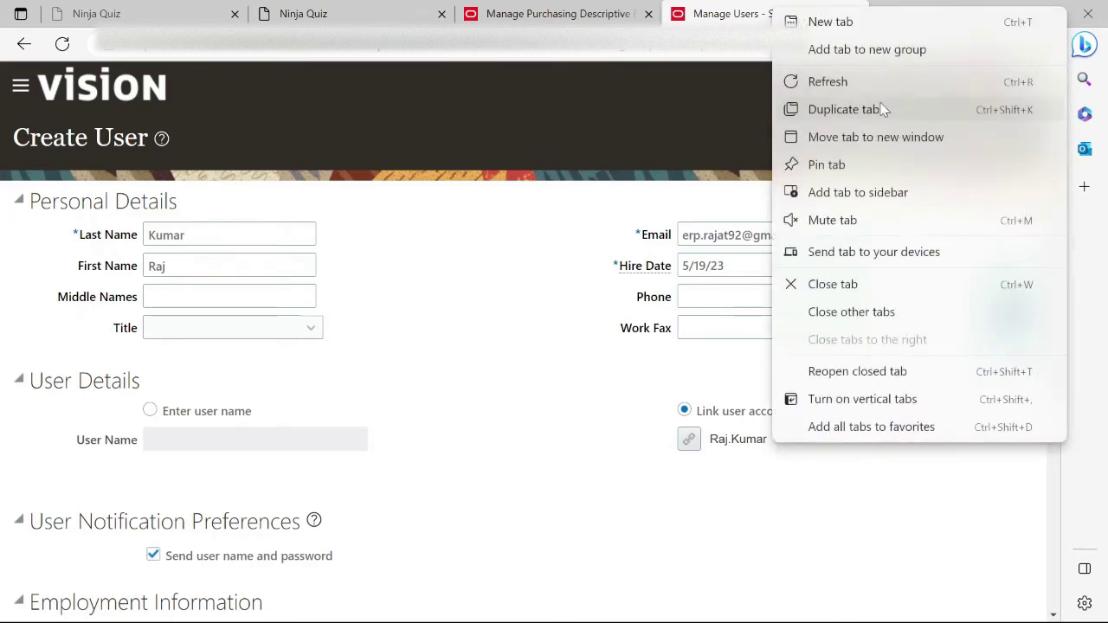
click(831, 110)
right_click(770, 15)
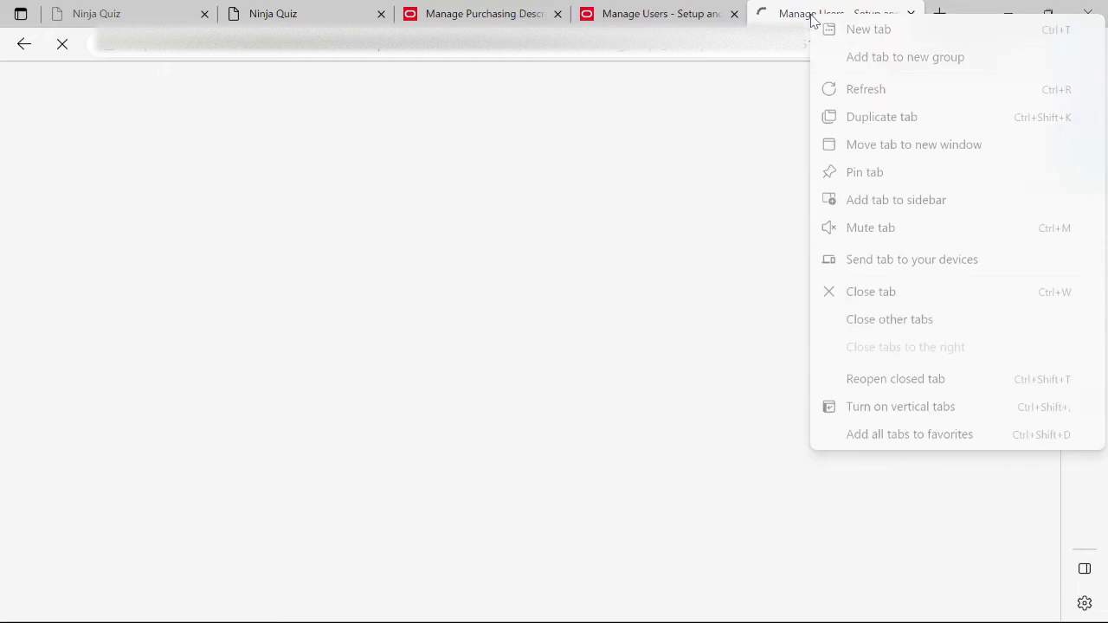
click(903, 116)
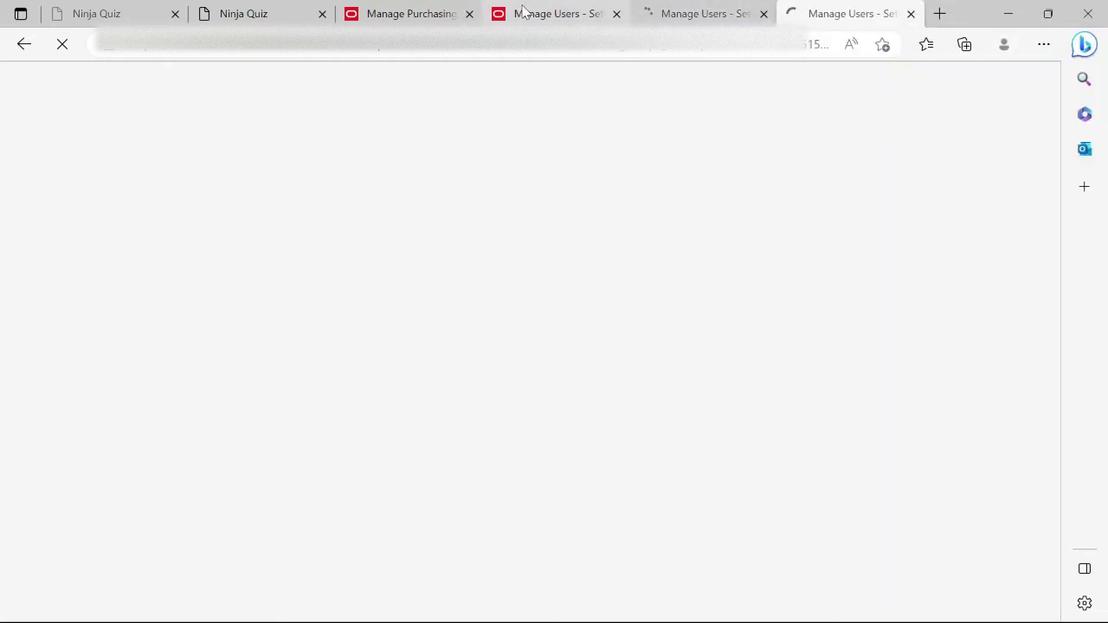
click(530, 14)
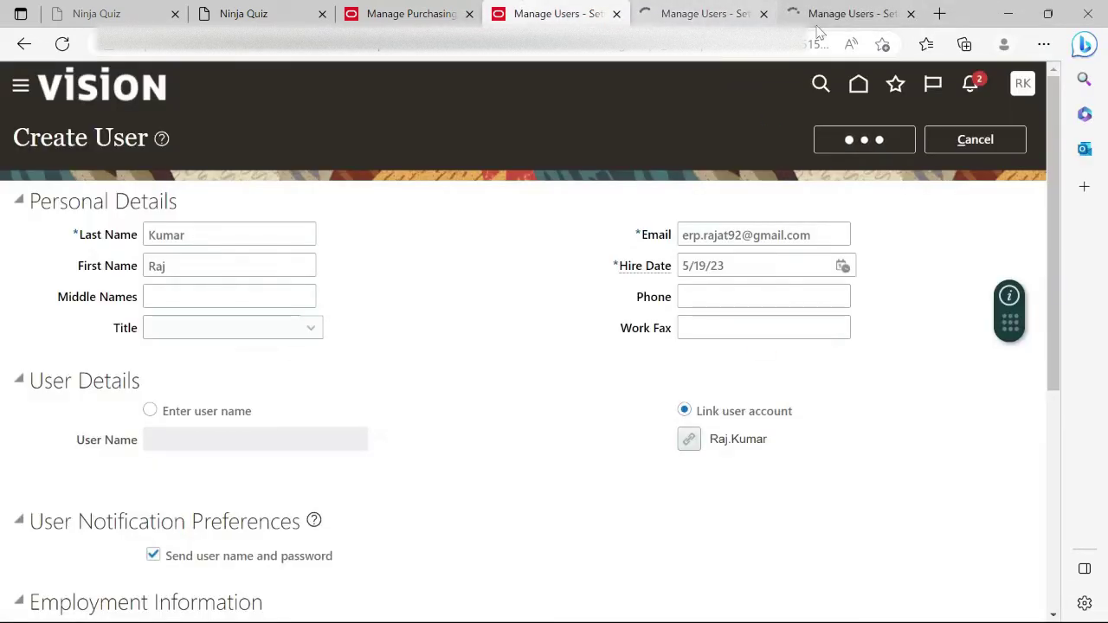
click(699, 16)
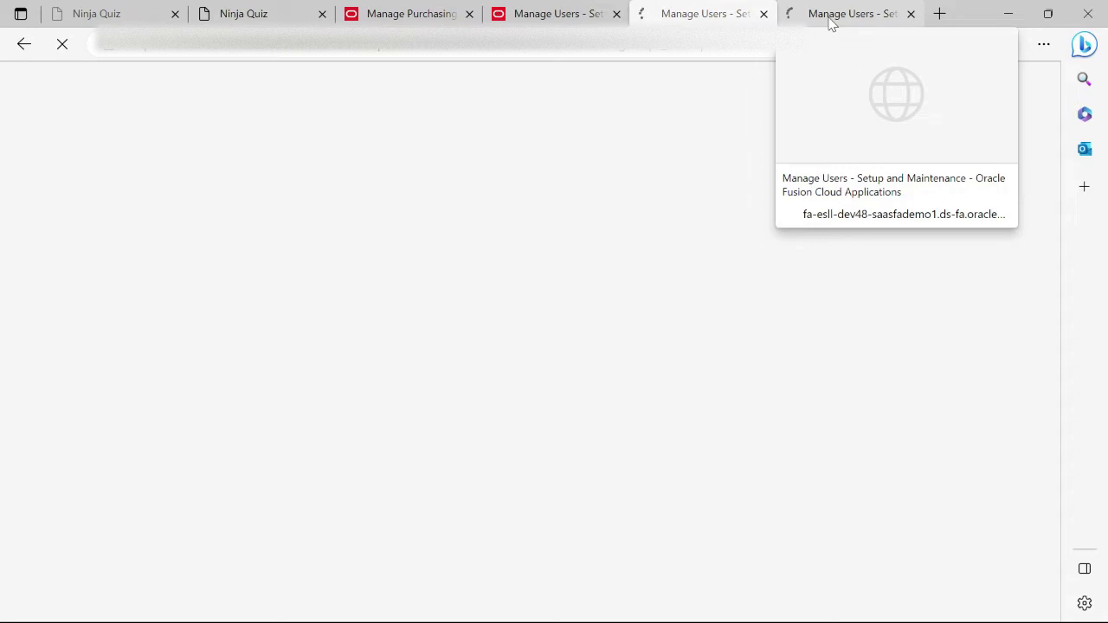
click(551, 9)
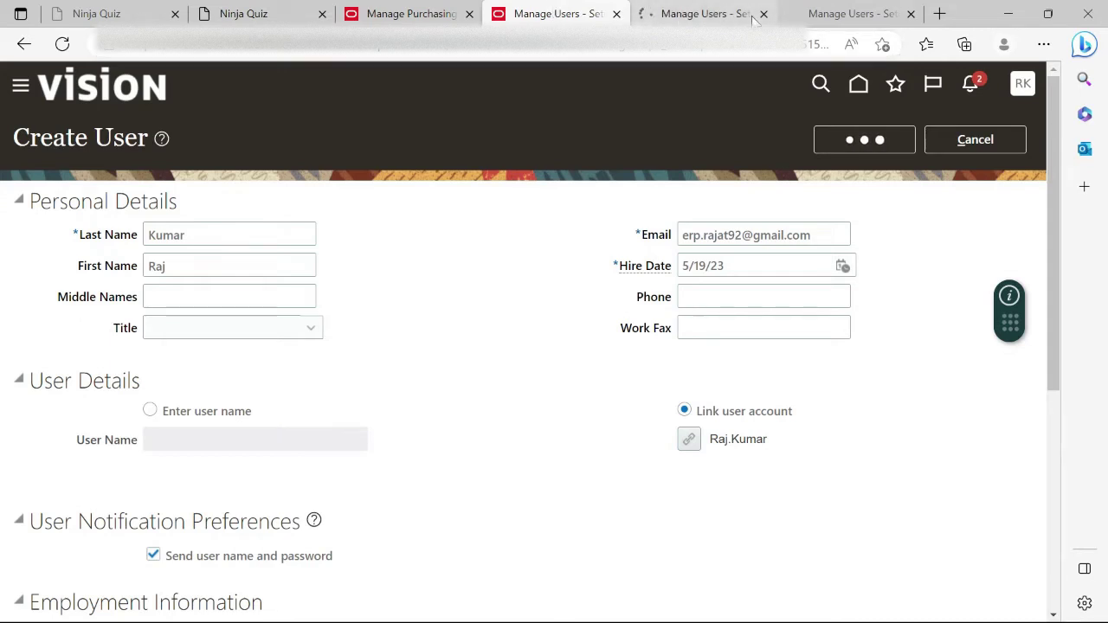
click(676, 11)
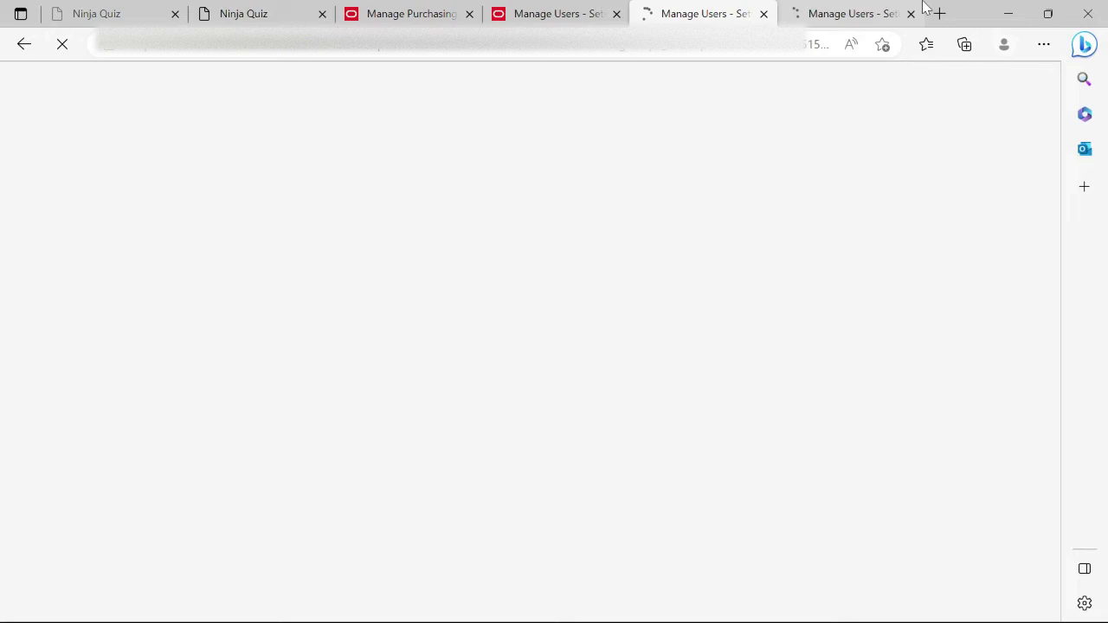
In the duplicated home-page tab, open Security Console from the Tools apps.
click(551, 8)
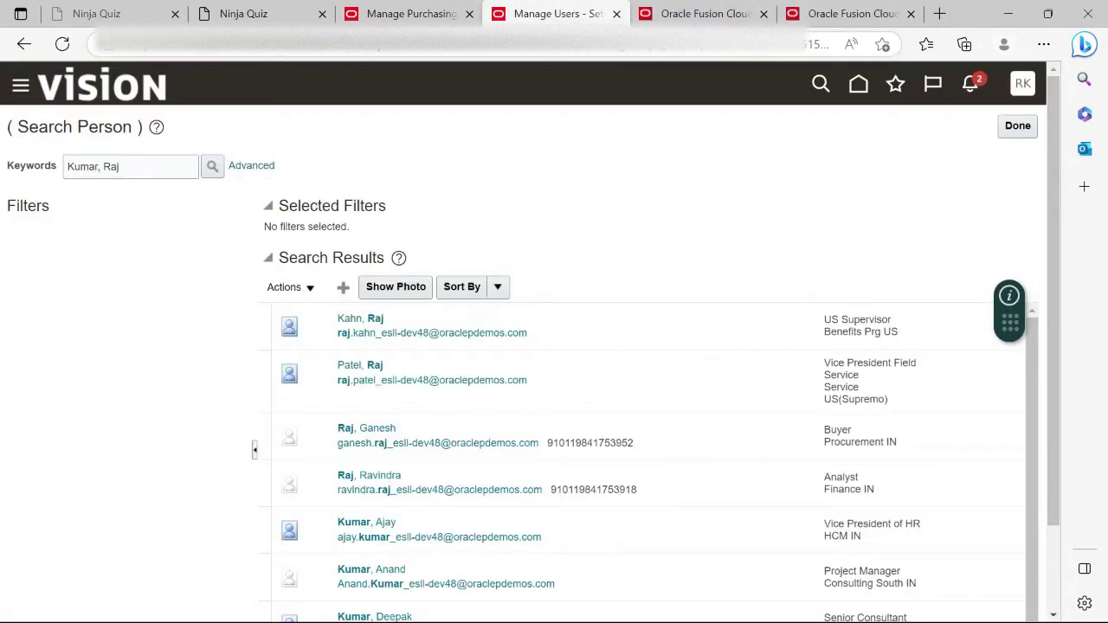
click(679, 14)
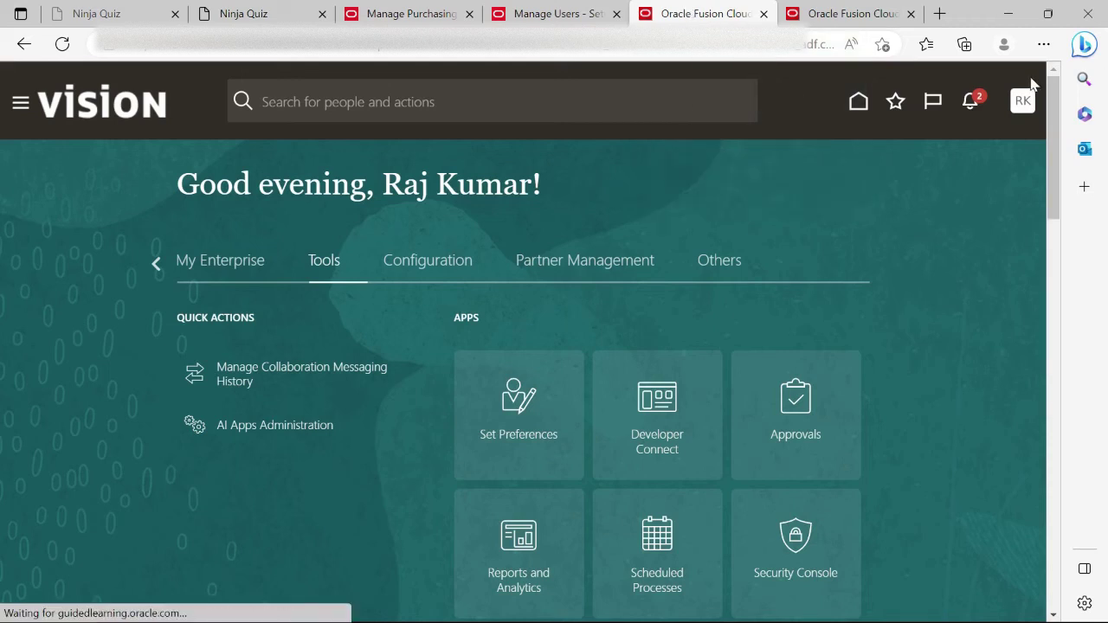
click(1022, 108)
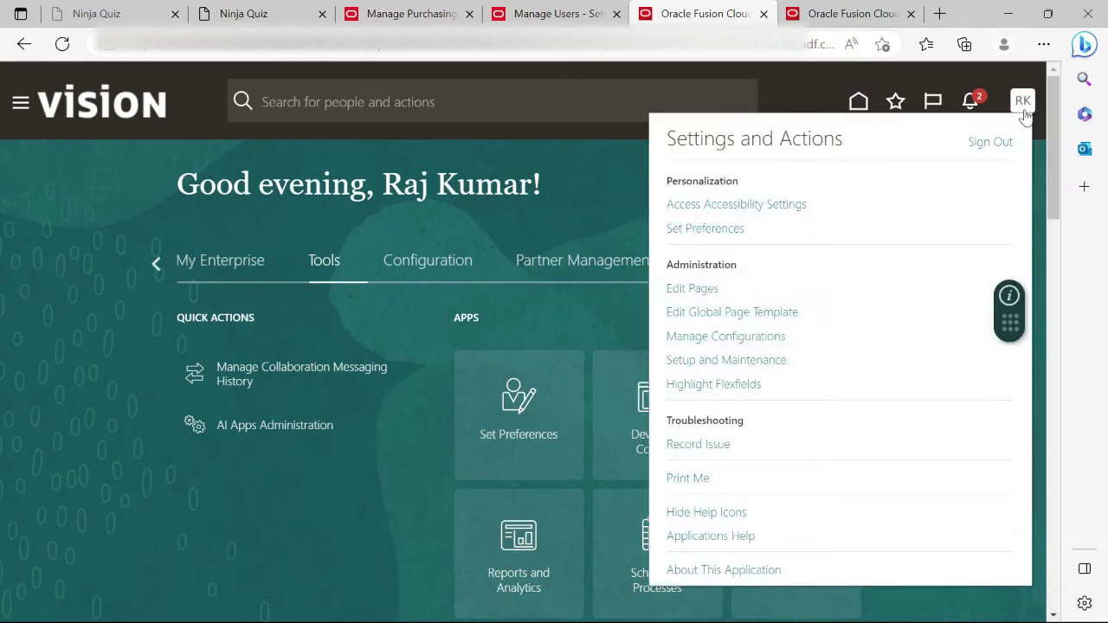
click(584, 192)
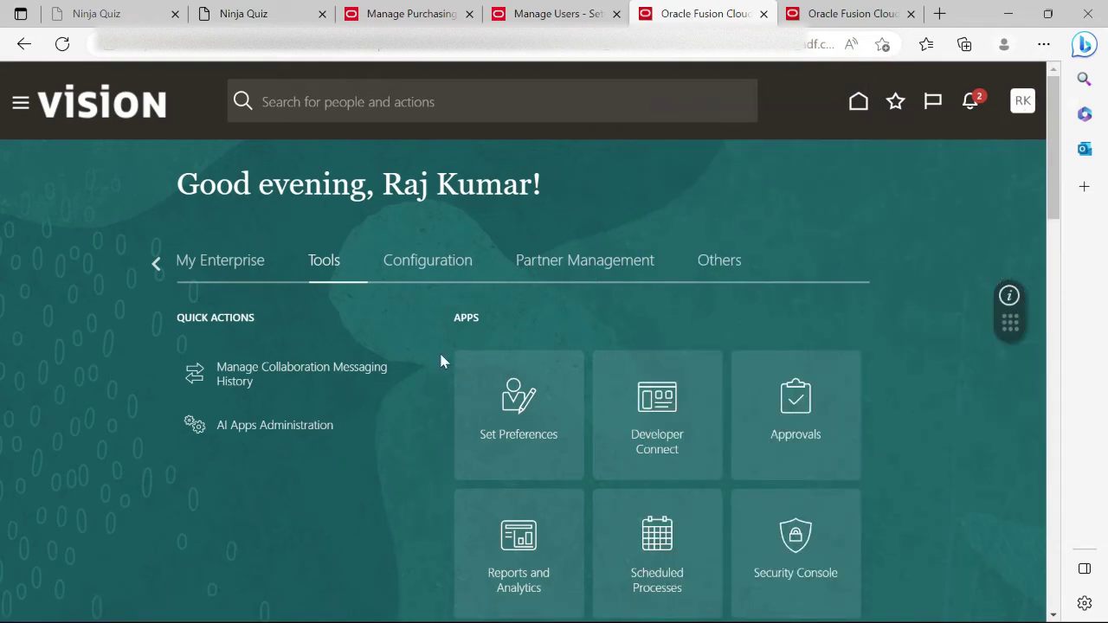
scroll(678, 325, down, 3)
click(787, 279)
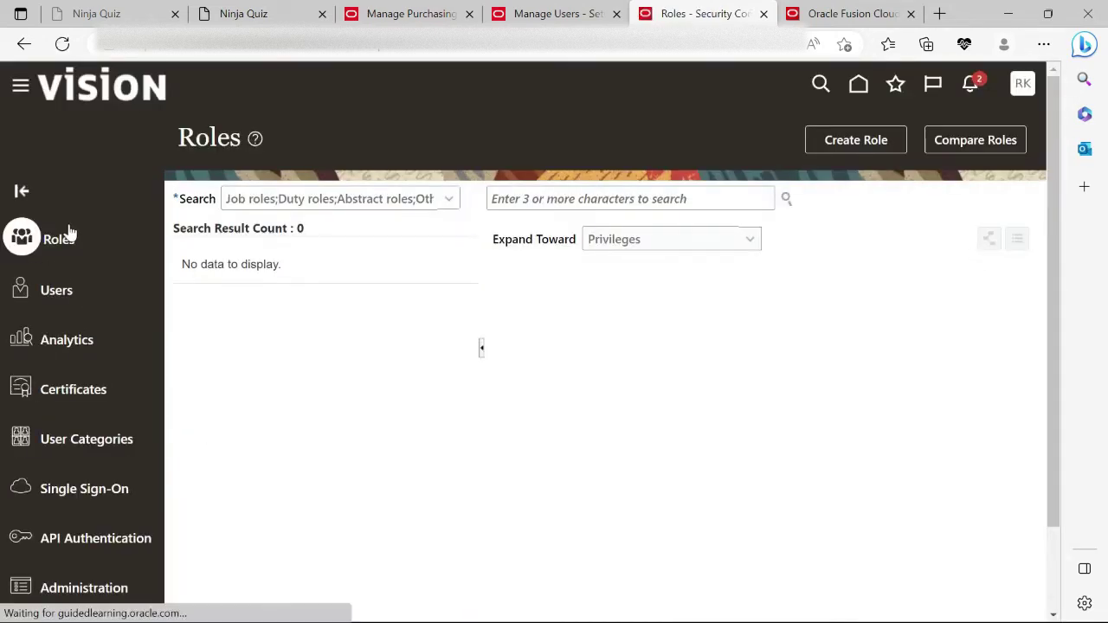
Find the agent's account under Security Console Users and open it for editing.
click(49, 299)
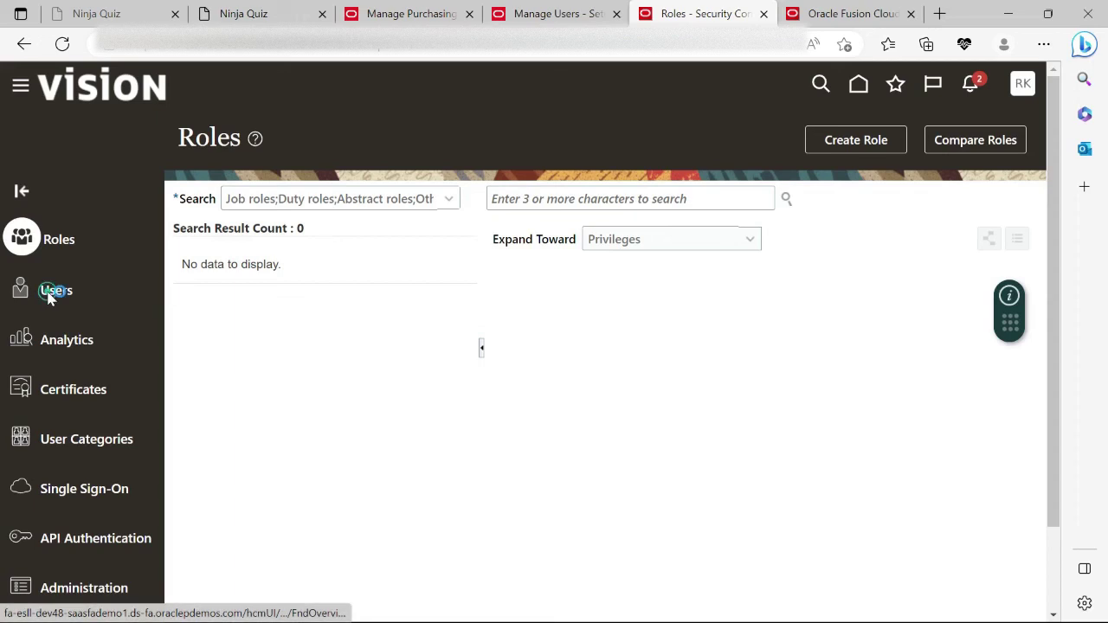
click(580, 210)
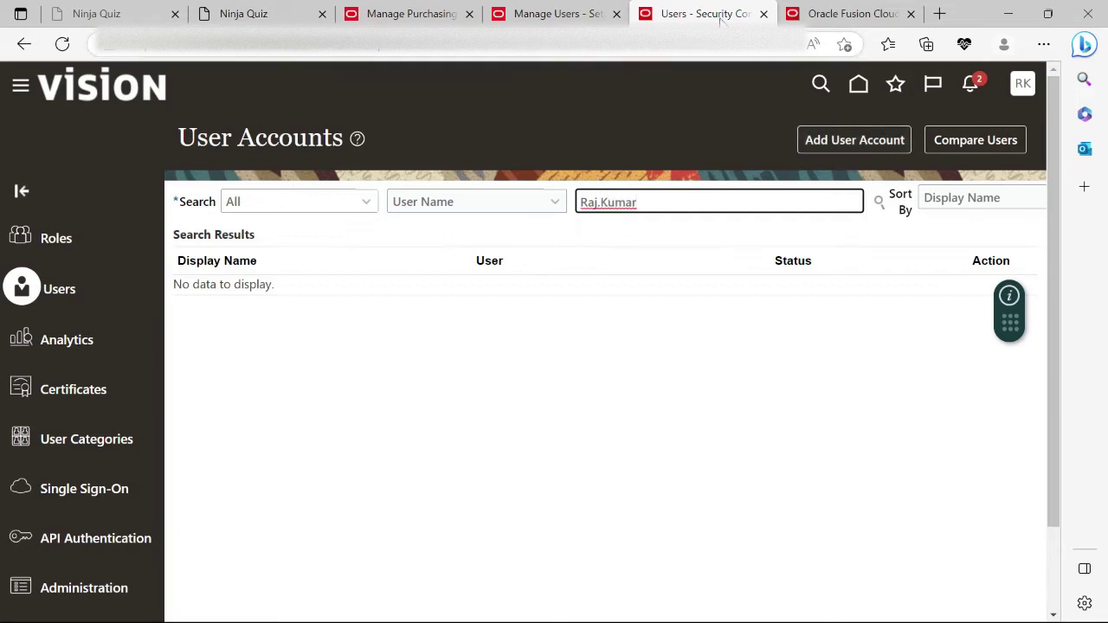
click(210, 308)
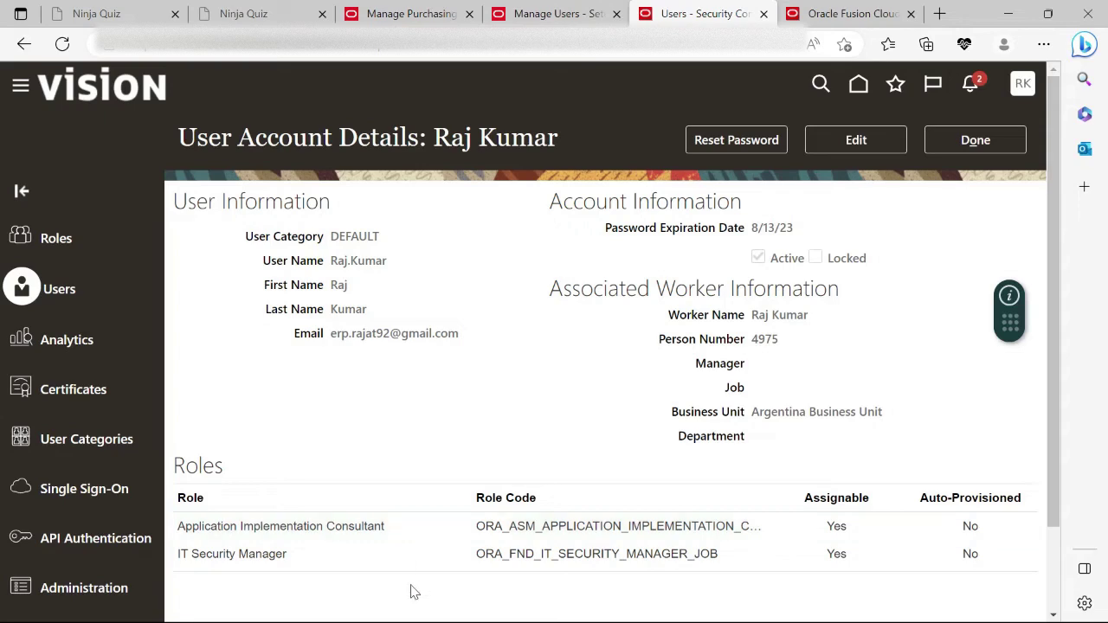
click(857, 143)
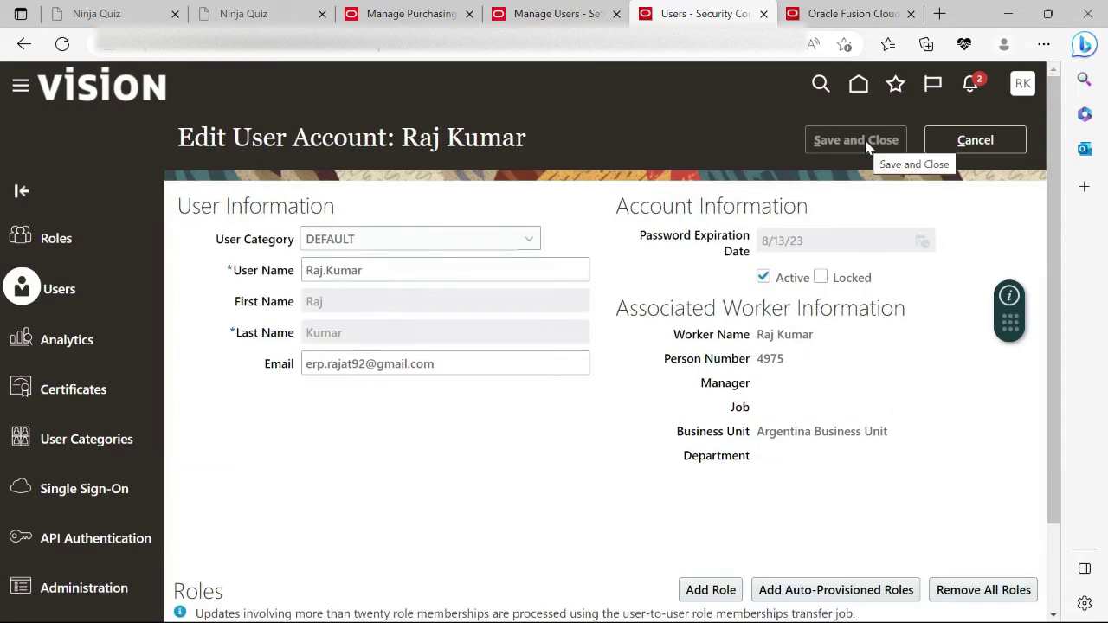
scroll(692, 346, down, 1)
Search roles for 'Bu', select Buyer, then close the dialog without adding it.
click(708, 486)
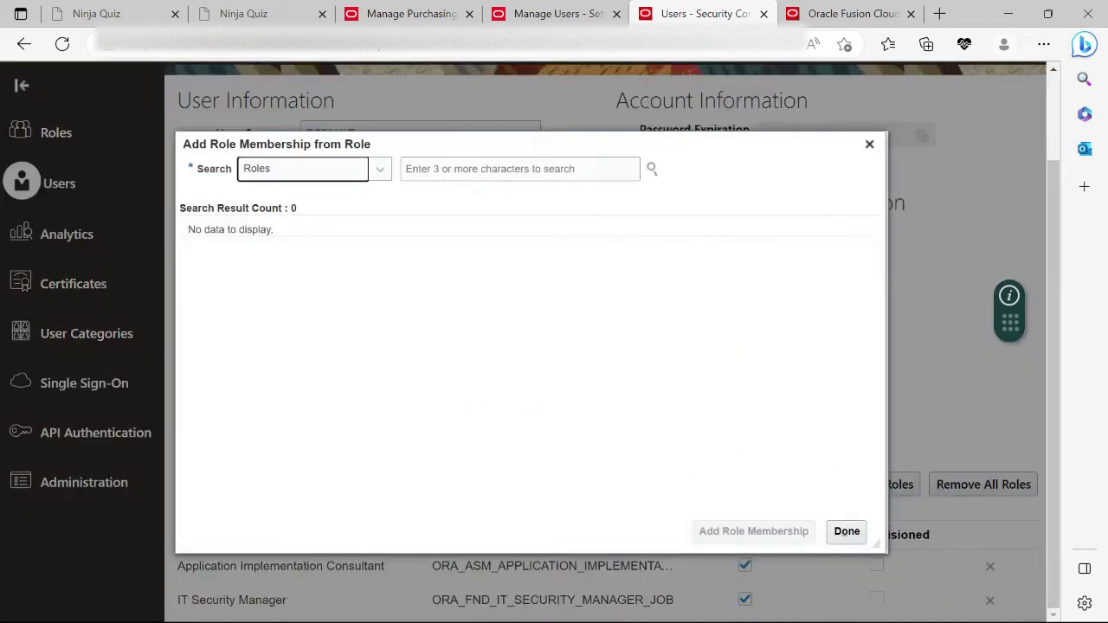
key(Tab)
click(410, 167)
text(Buyer)
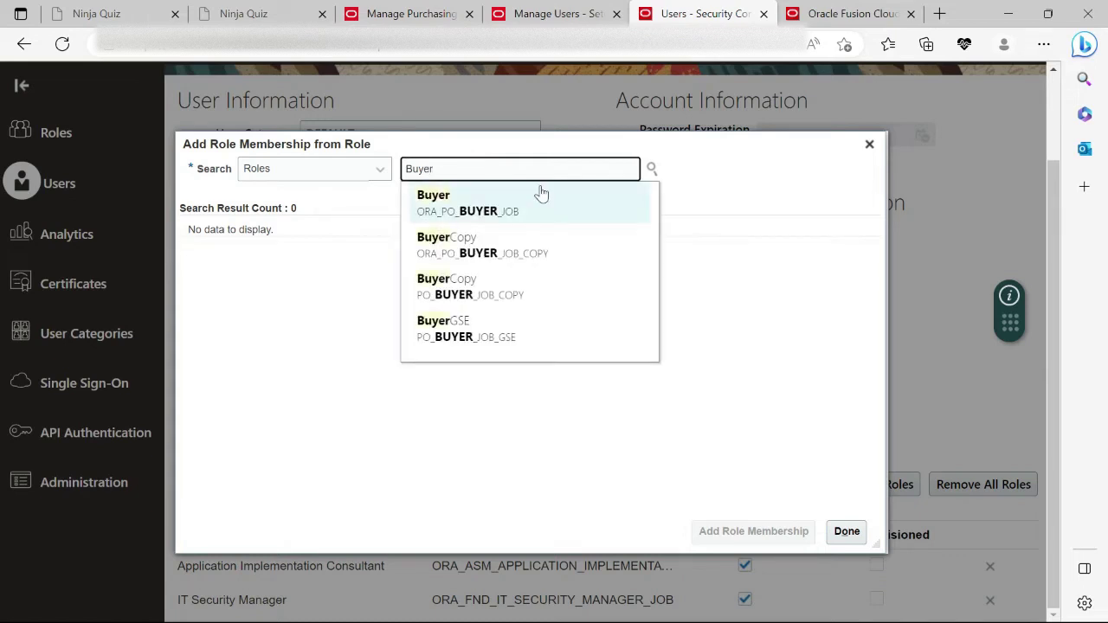
click(539, 195)
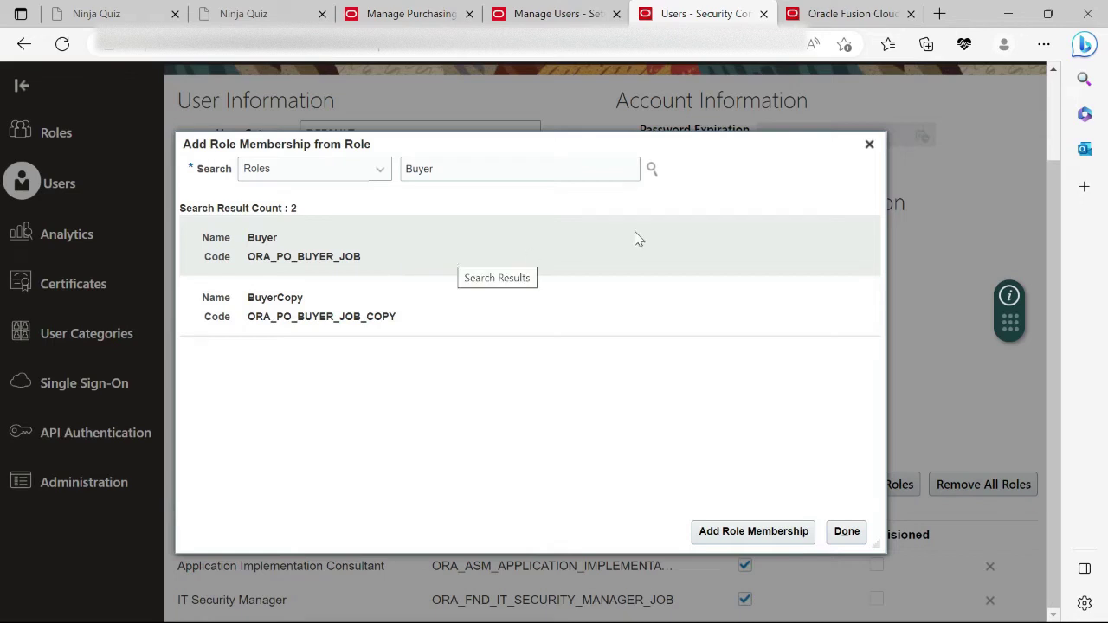
click(742, 243)
click(859, 536)
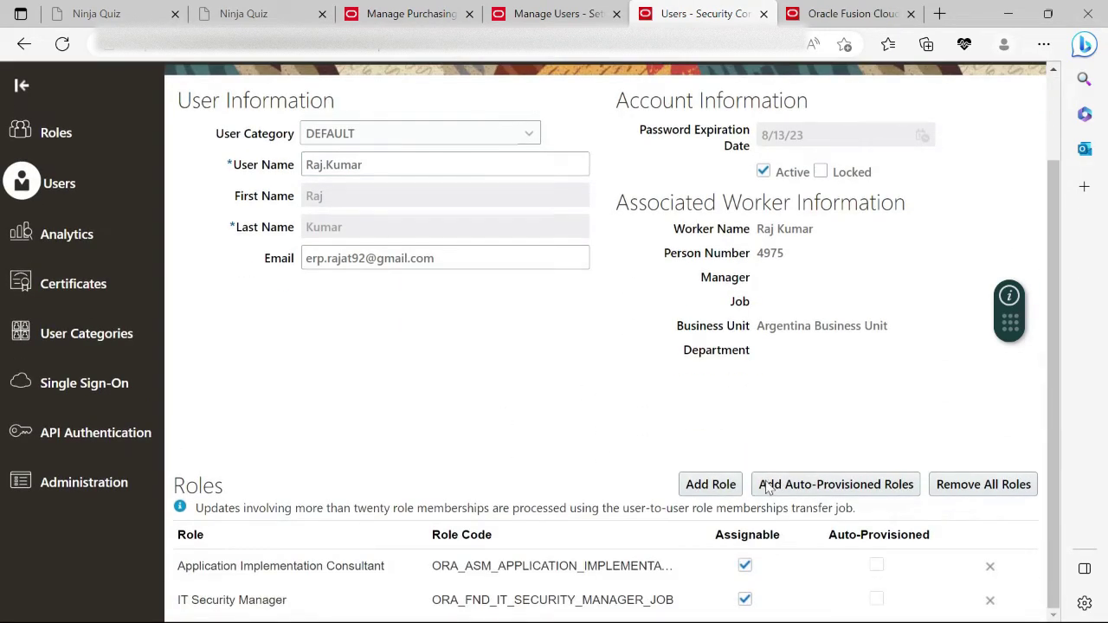
Search roles for 'B' and add the Buyer (ORA_PO_BUYER_JOB) role membership.
click(710, 485)
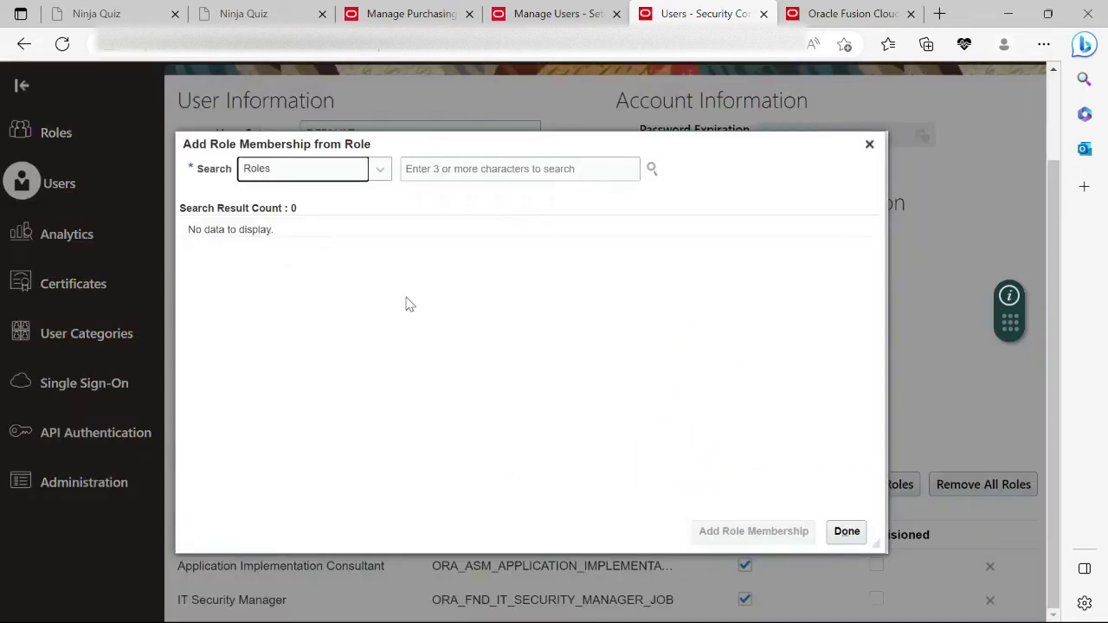
click(440, 169)
text(Buyer)
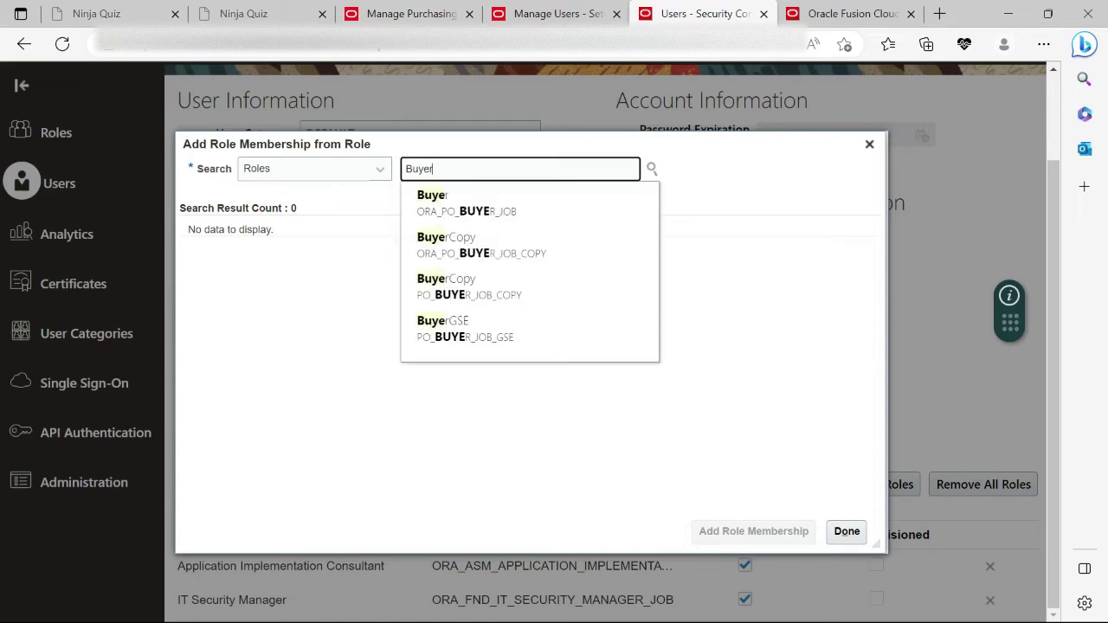
click(573, 205)
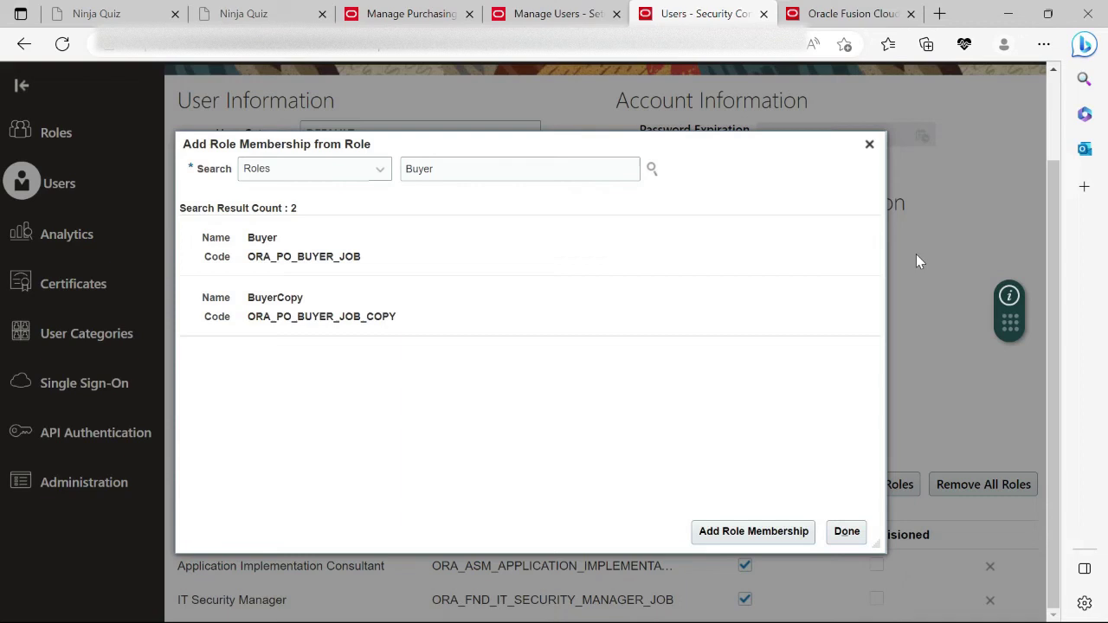
click(434, 254)
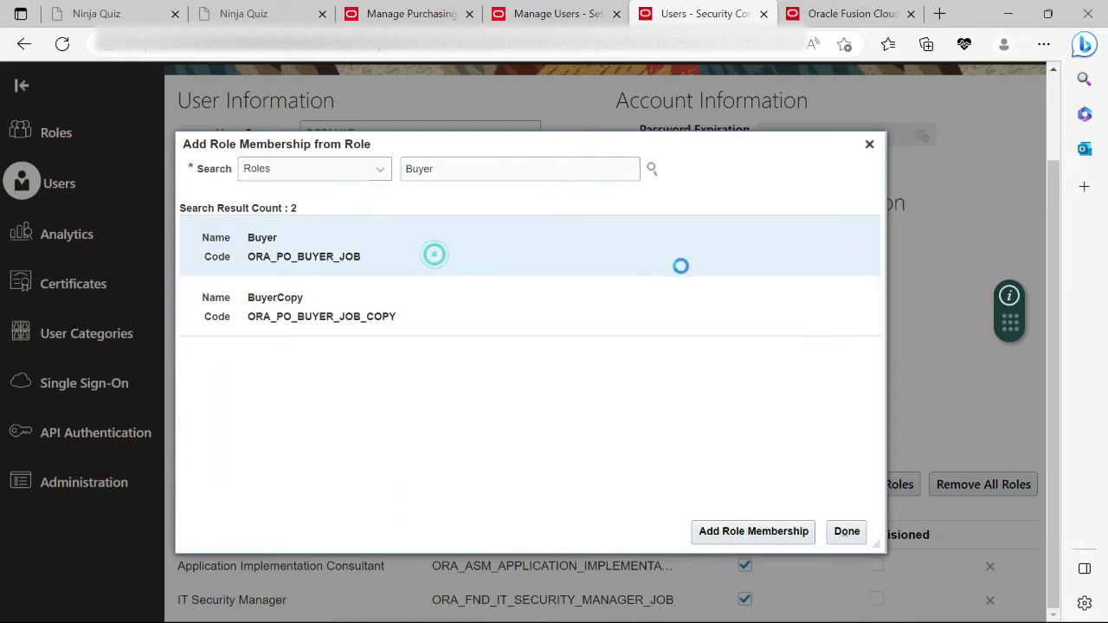
click(766, 537)
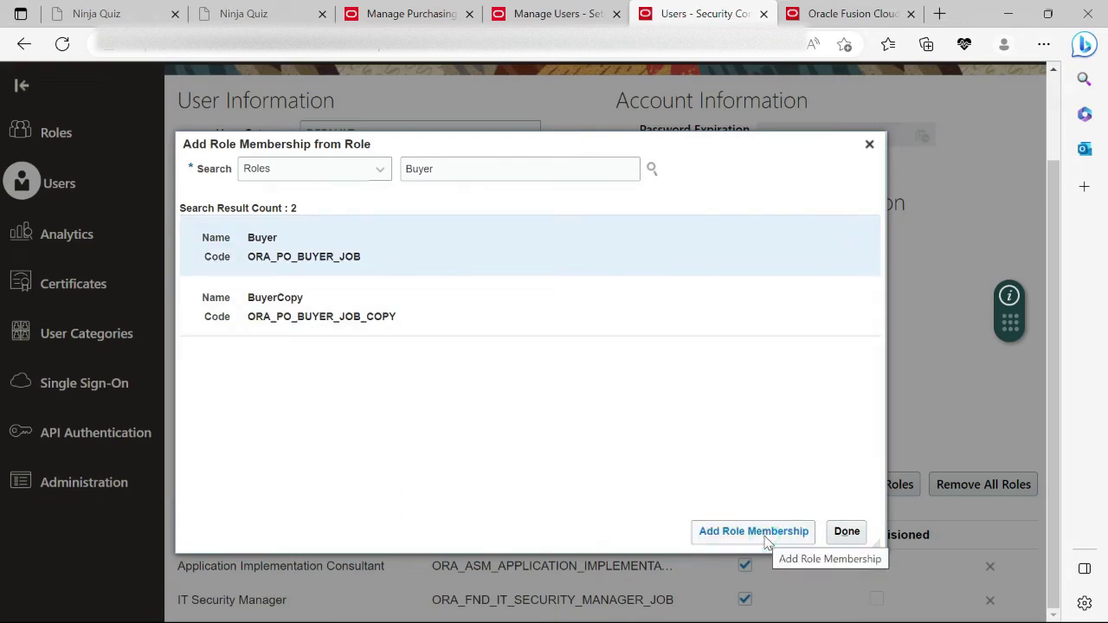
click(845, 529)
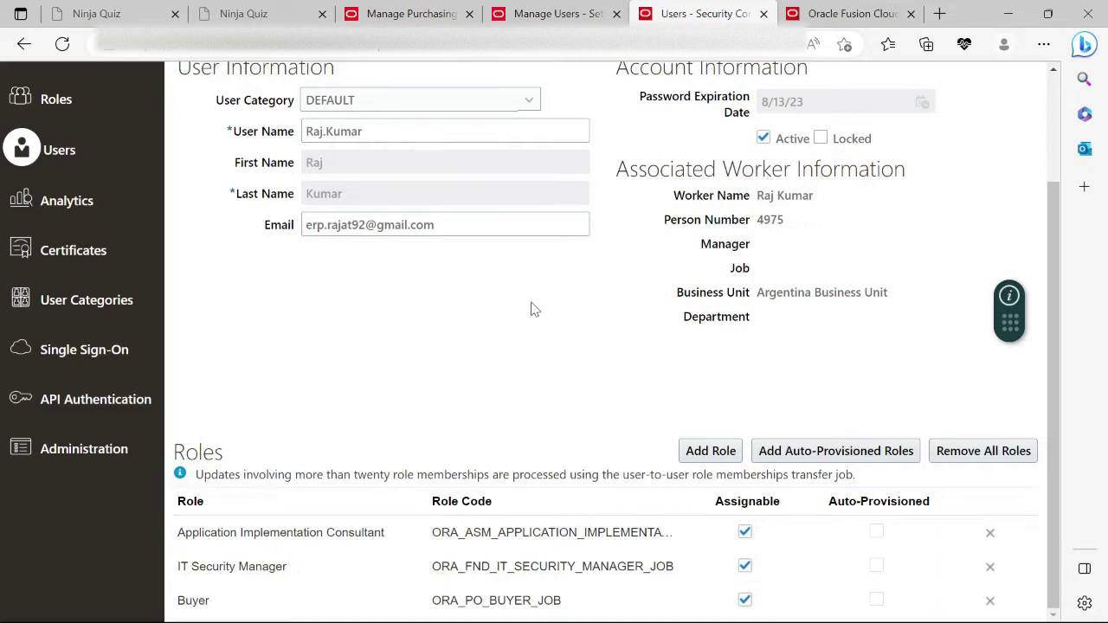
Go from the Fusion home page to Setup and Maintenance.
click(797, 10)
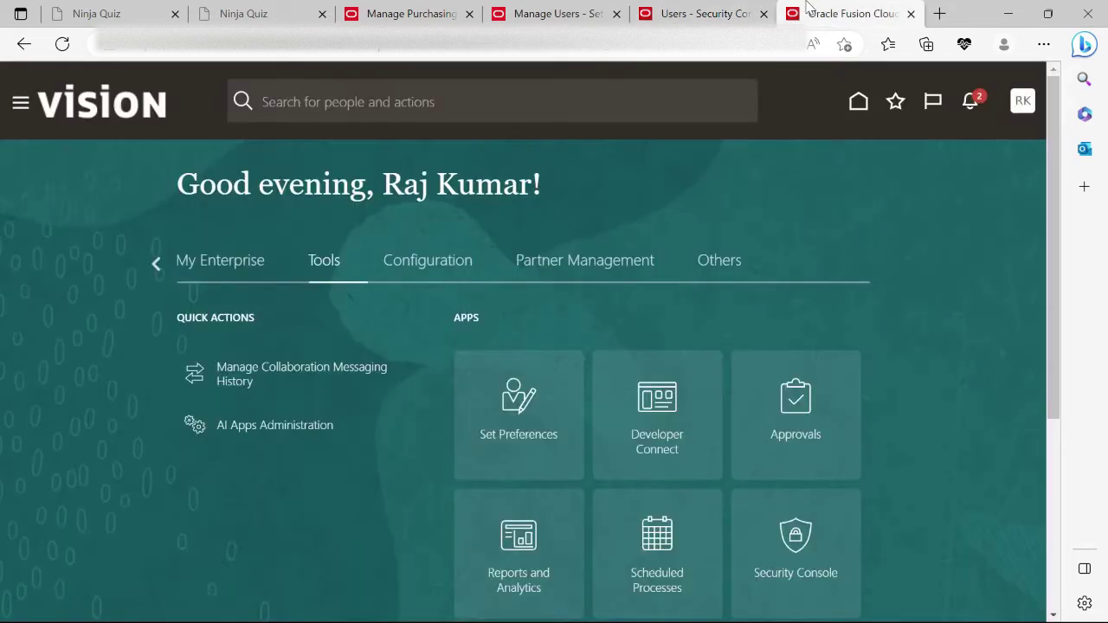
click(1019, 102)
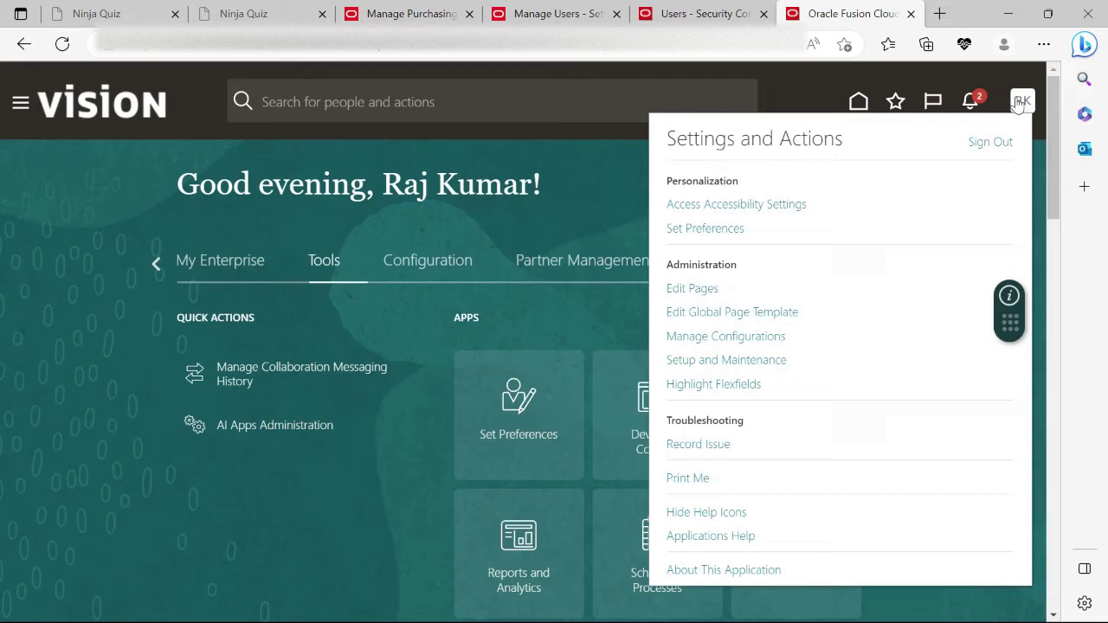
click(695, 362)
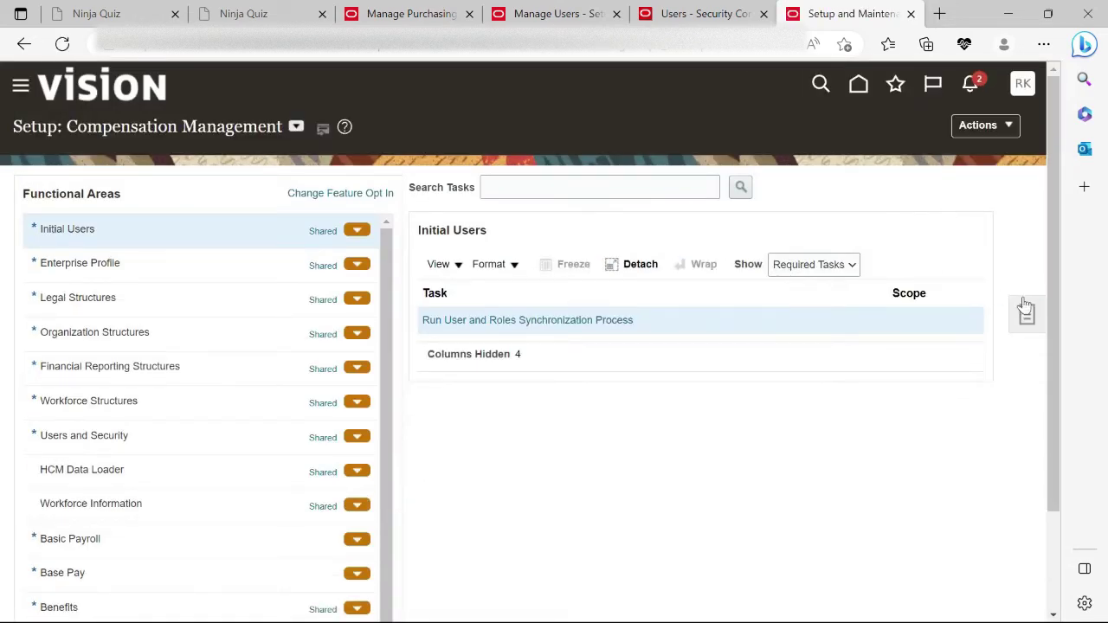
Search setup tasks for 'Manage Data' and open Manage Data Access for Users.
click(1025, 312)
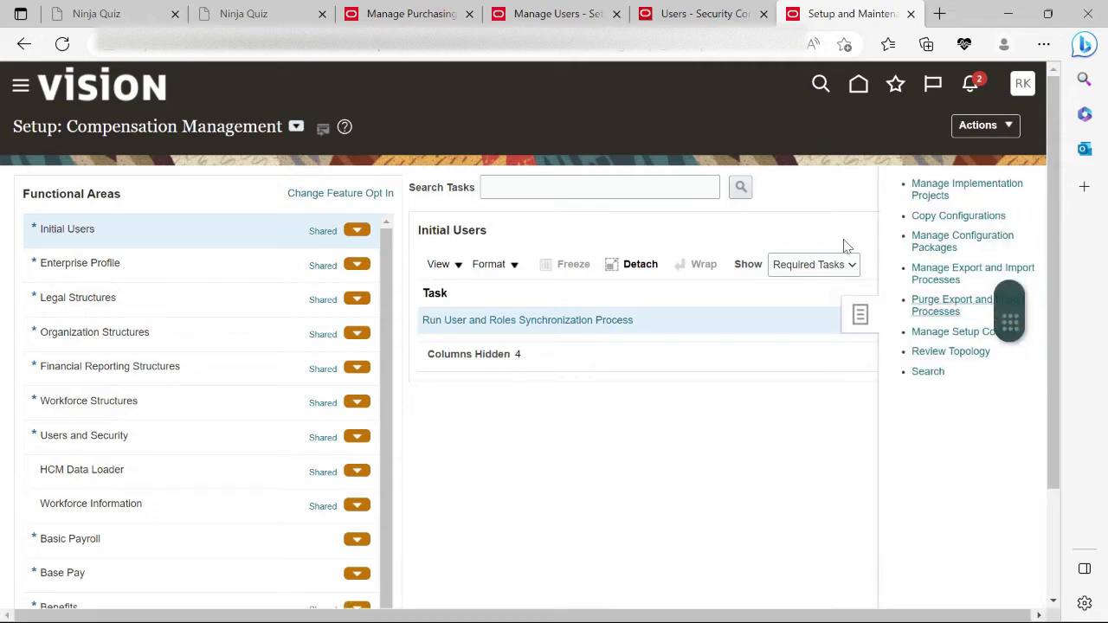
click(926, 370)
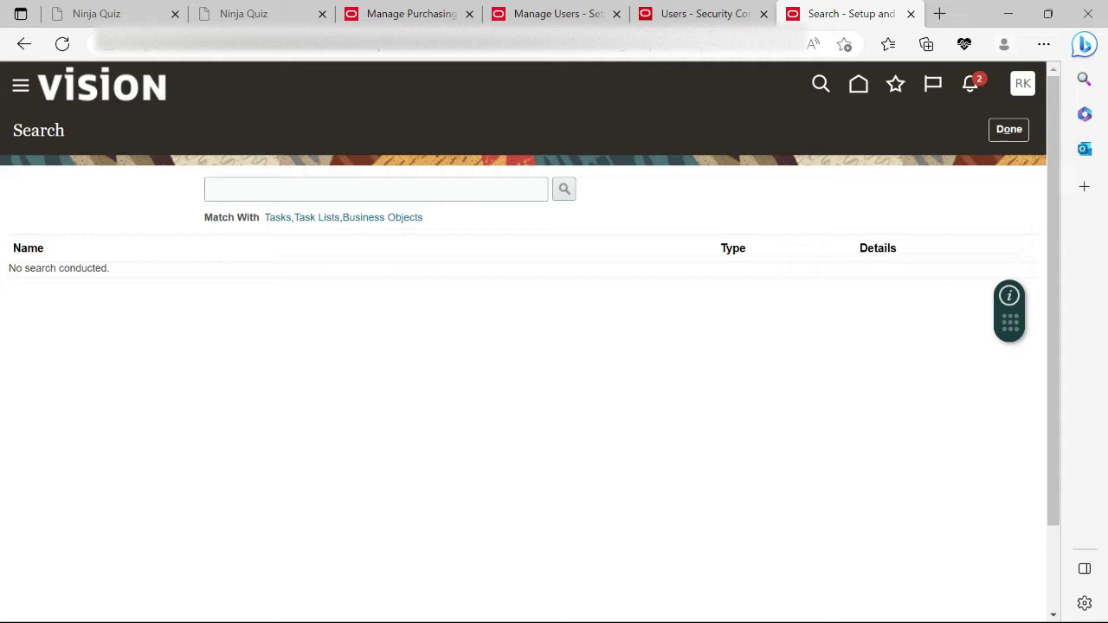
click(317, 189)
text(Manag)
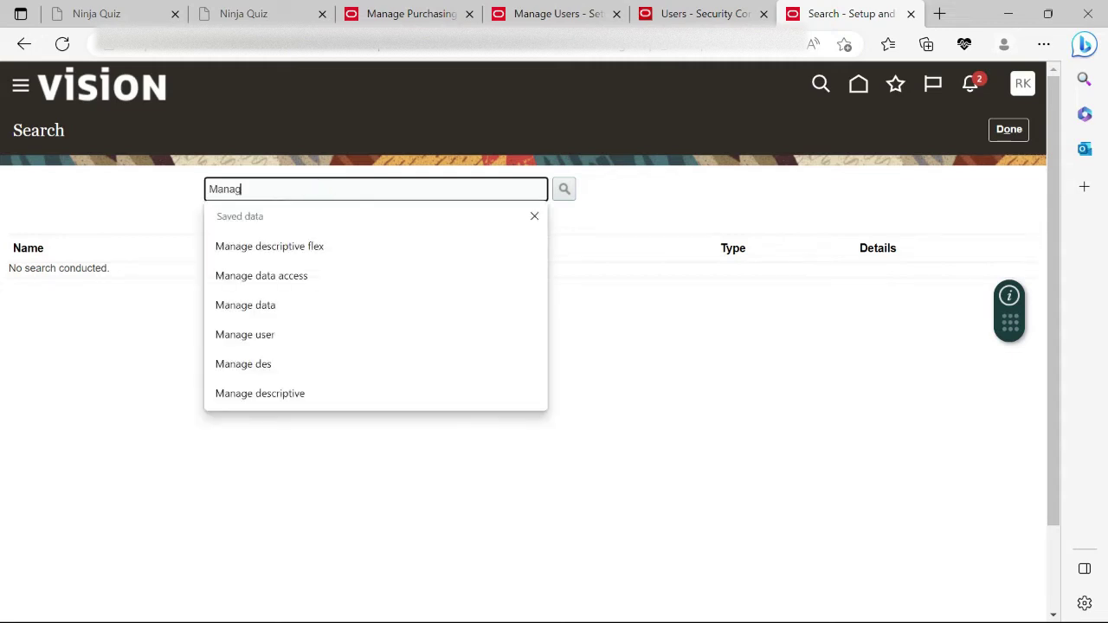
text(e Data acces)
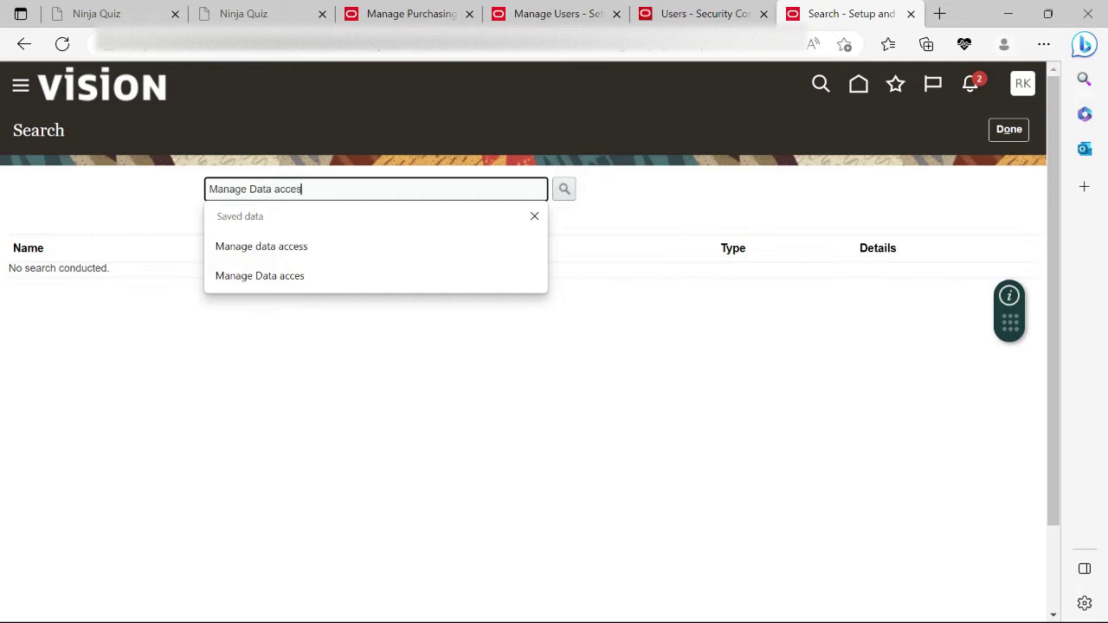
key(Return)
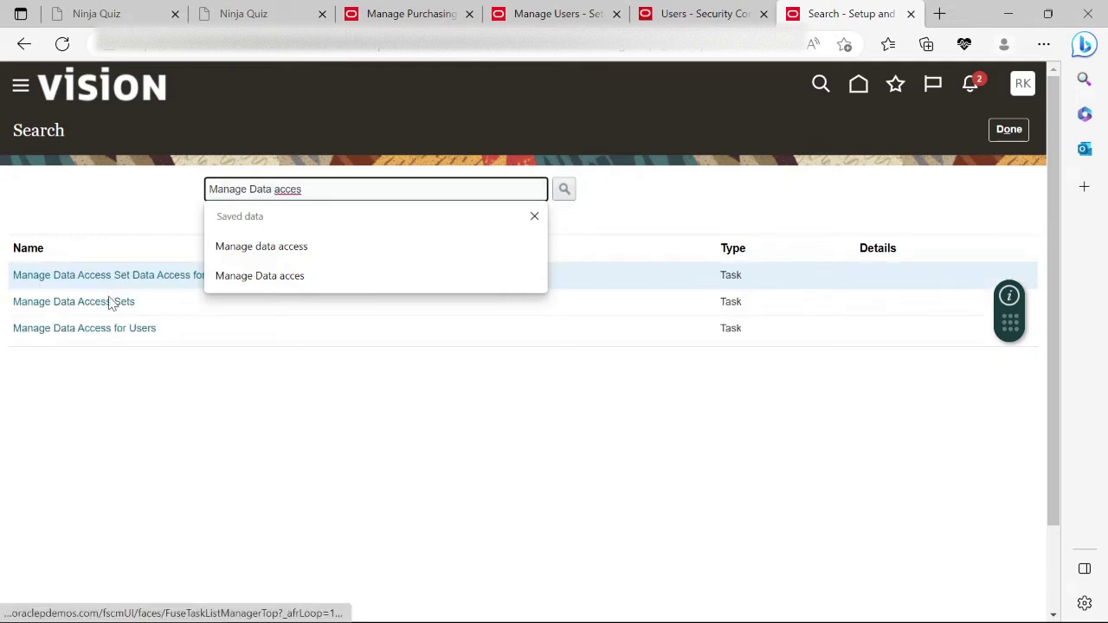
click(102, 328)
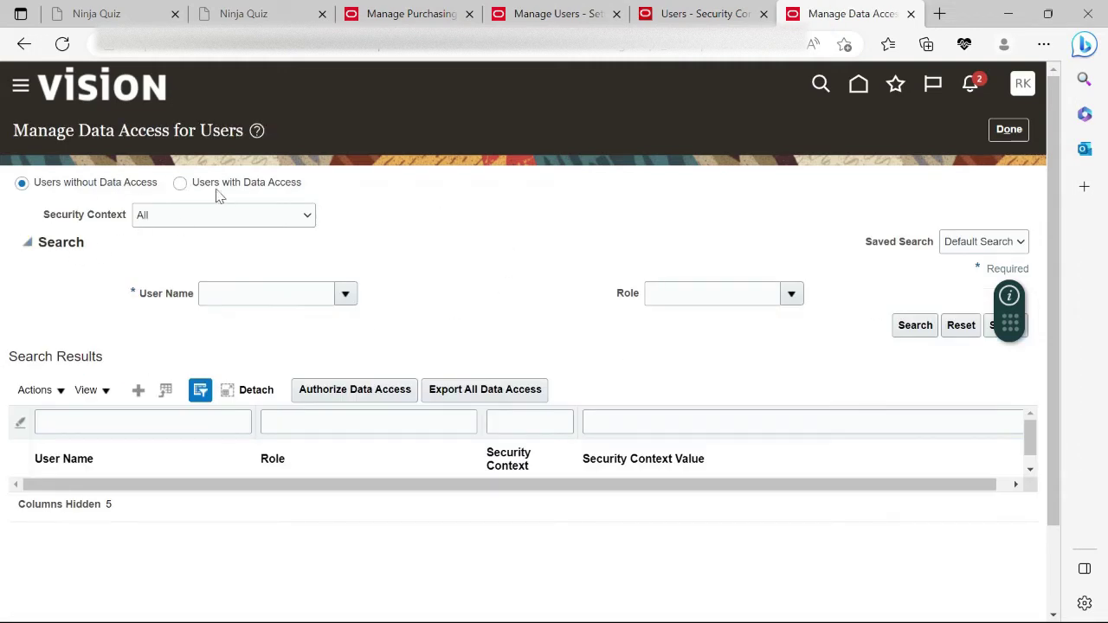
Add a new data access record and pick the user from the User Name suggestions.
click(140, 391)
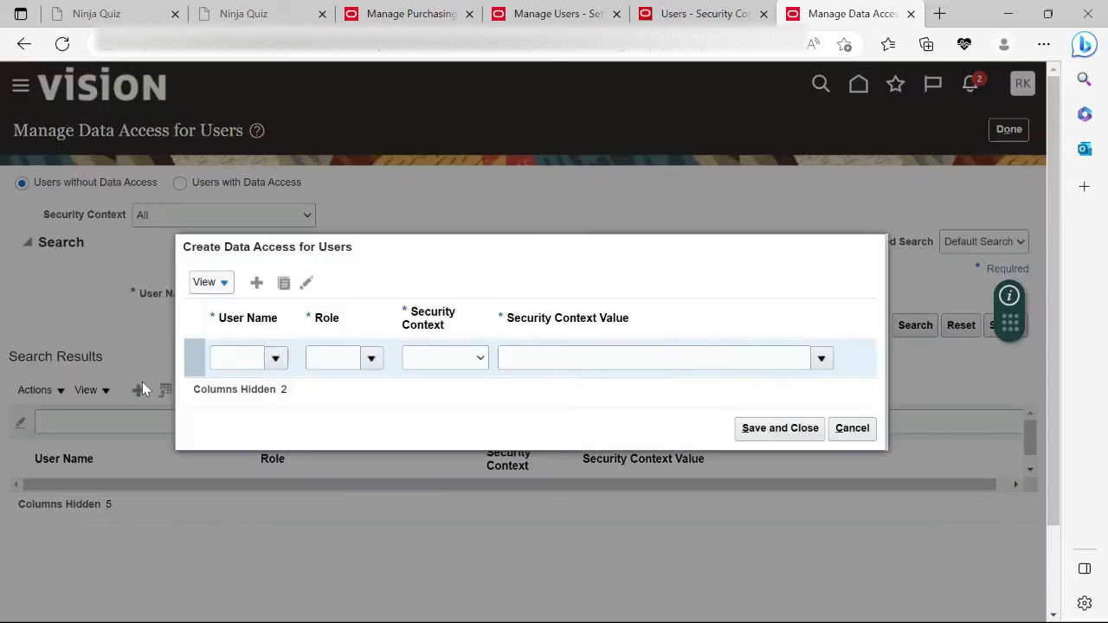
click(227, 357)
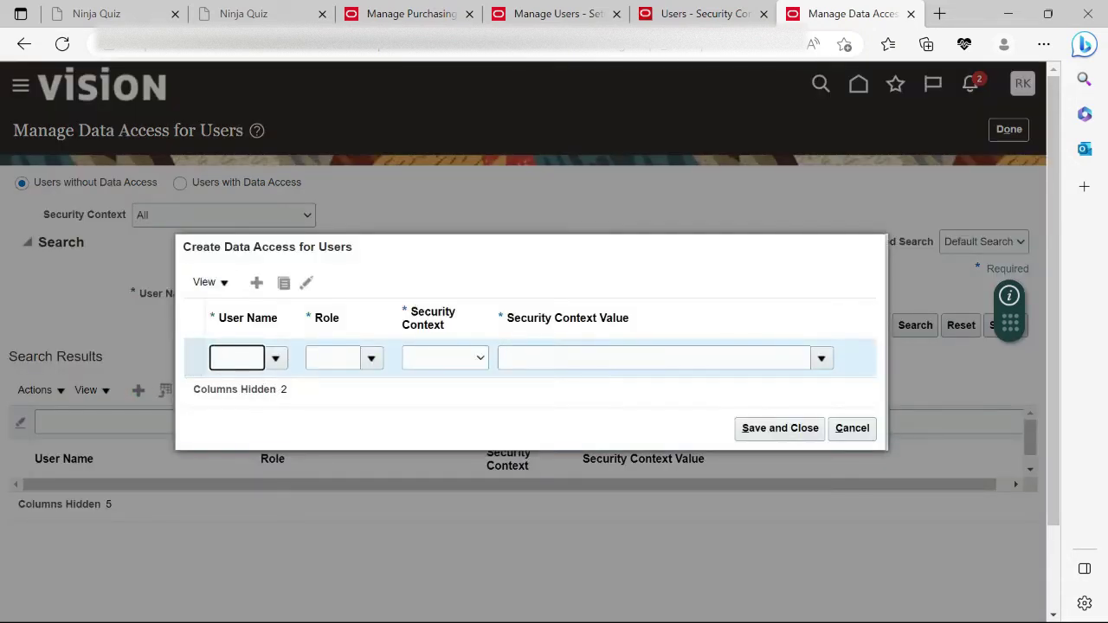
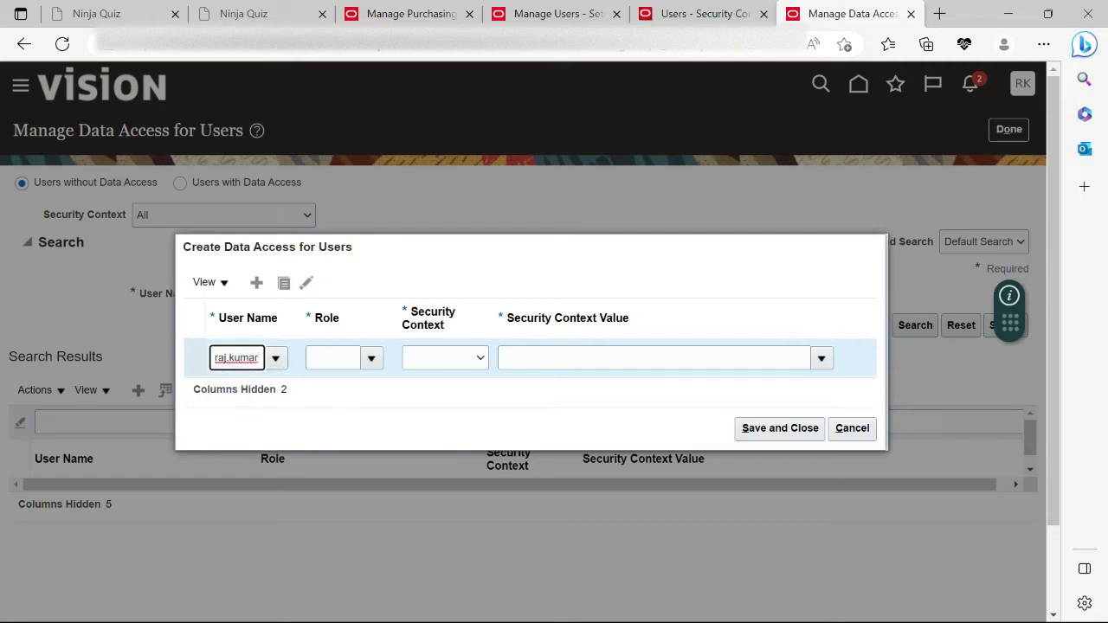
click(247, 385)
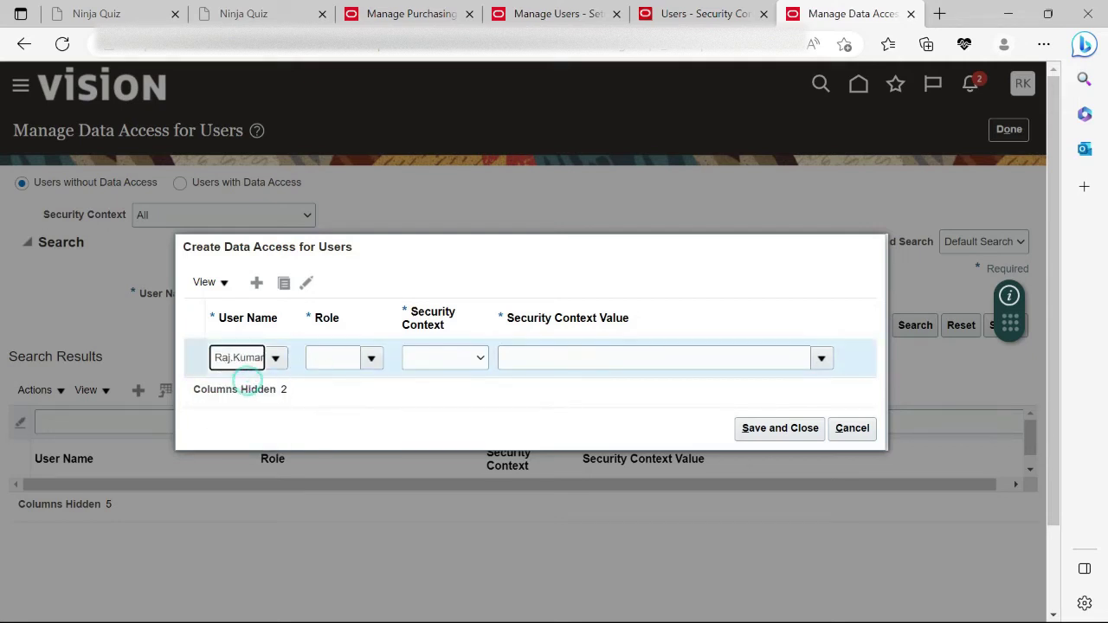
Enter Buyer as the role, see it rejected as invalid, and return to Manage Users.
click(370, 357)
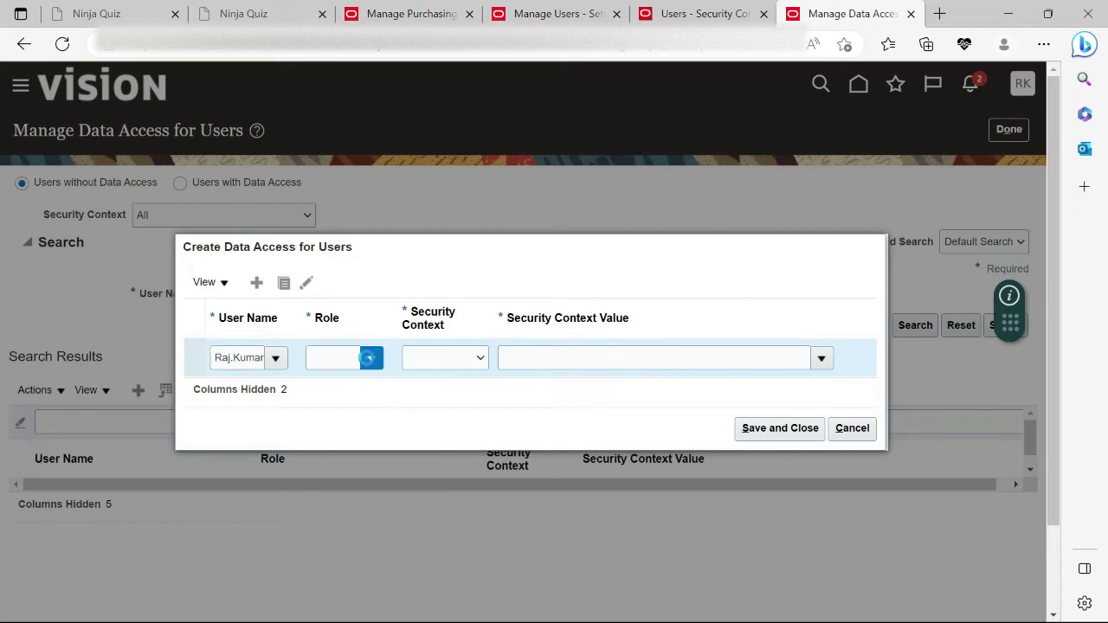
click(371, 357)
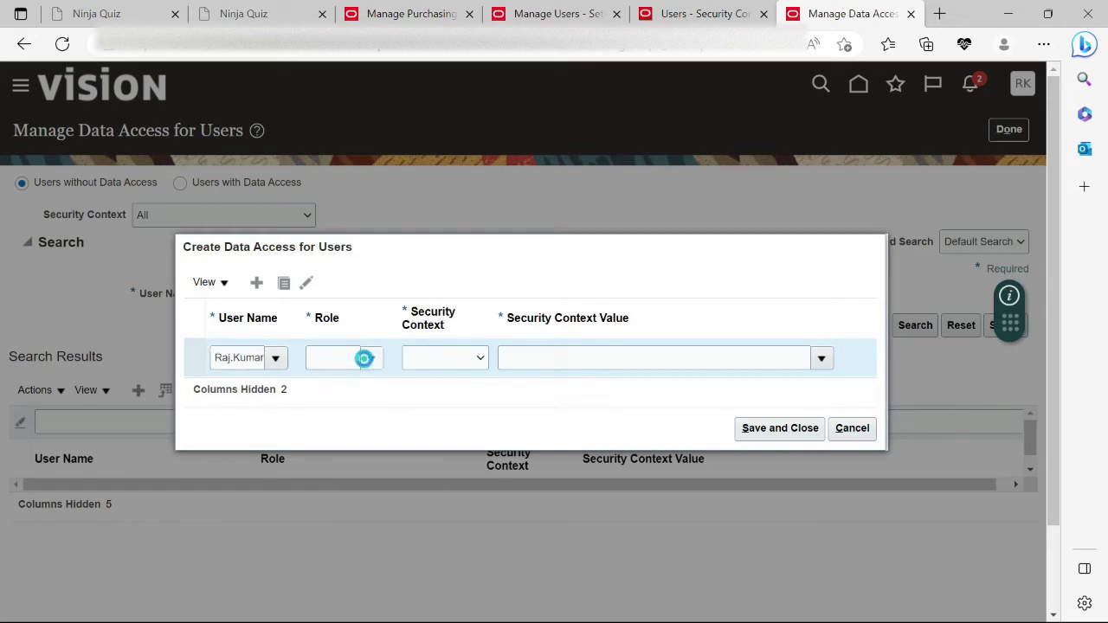
click(333, 357)
text(Buyer)
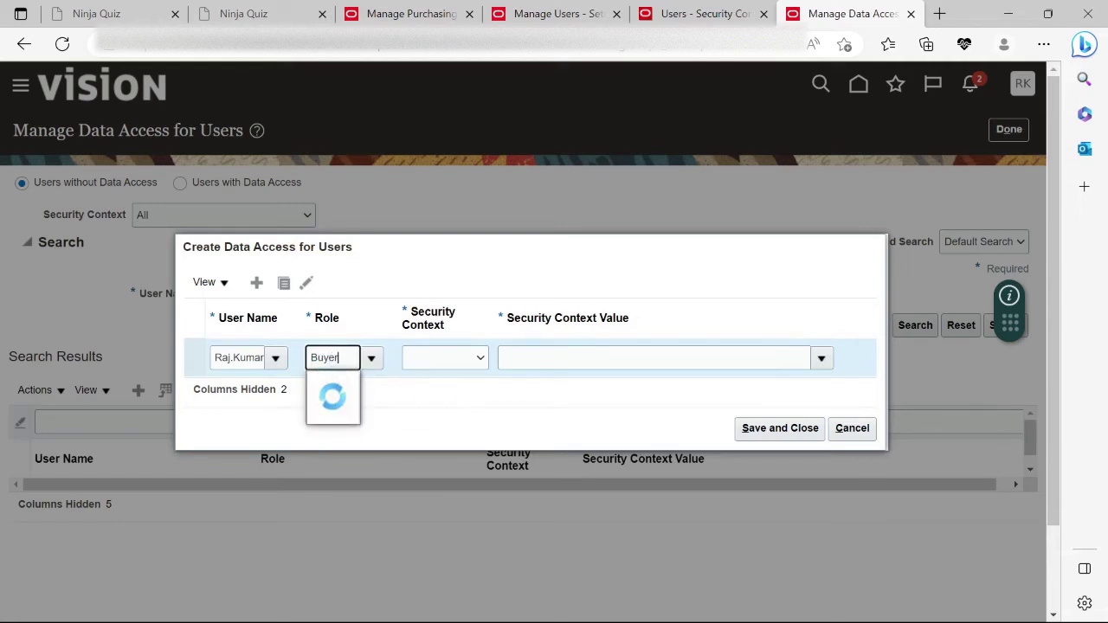
click(374, 289)
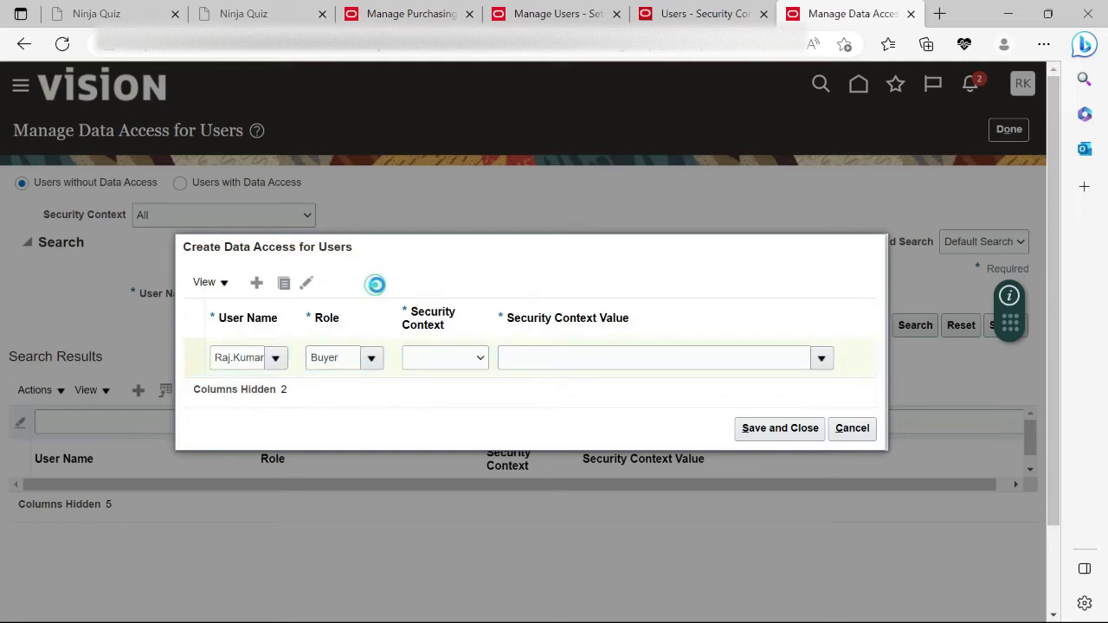
click(338, 358)
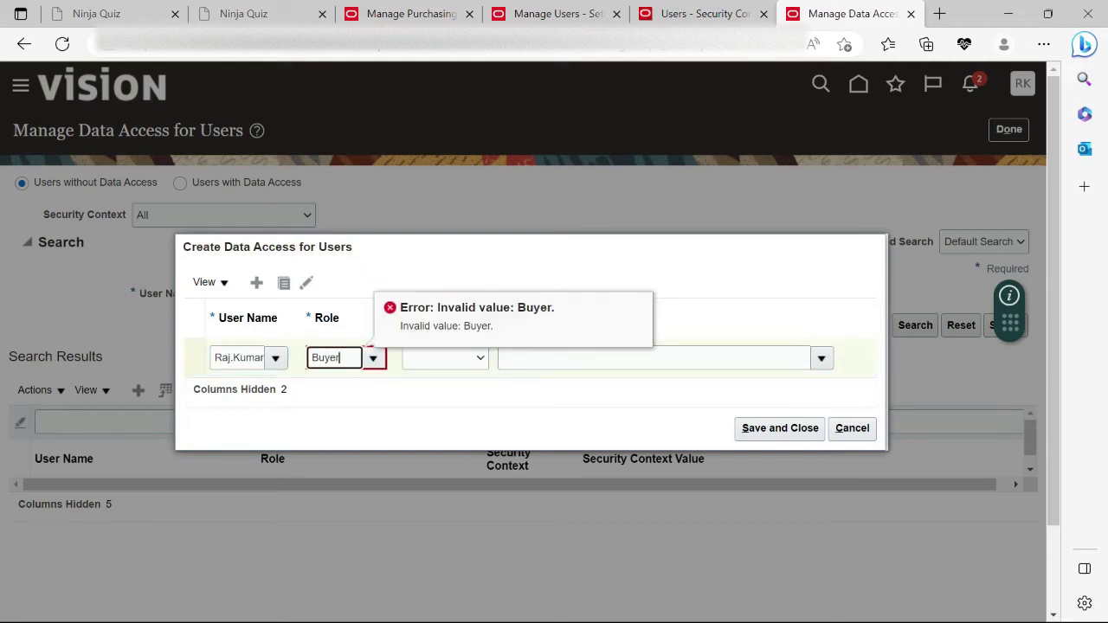
click(608, 8)
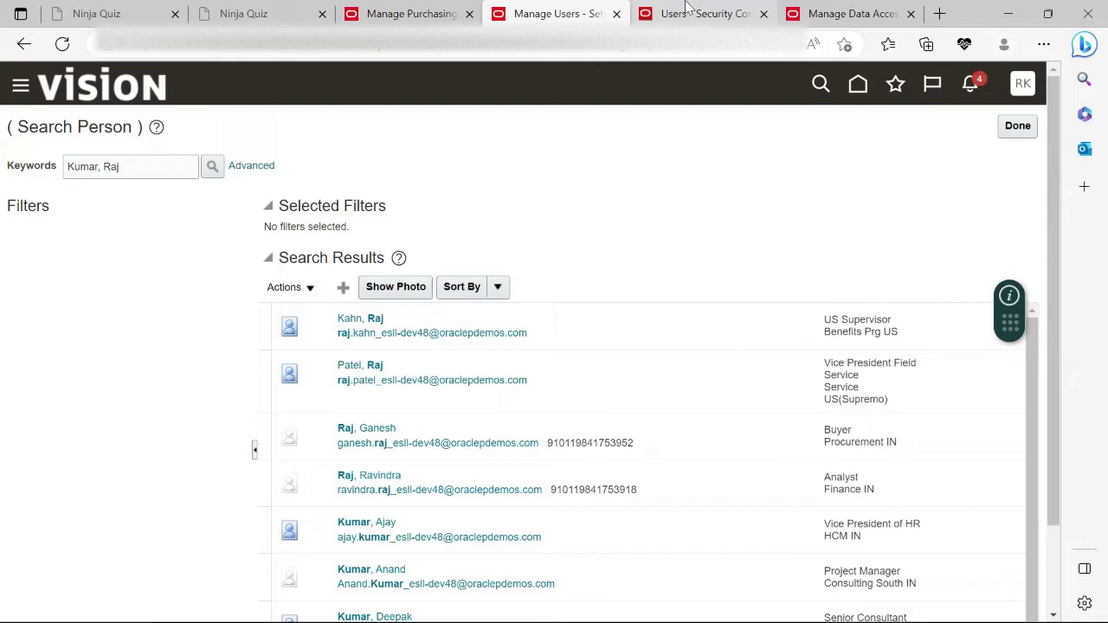
Save the Security Console user account with Buyer alongside Application Implementation Consultant and IT Security Manager.
click(692, 10)
scroll(632, 346, up, 3)
click(840, 140)
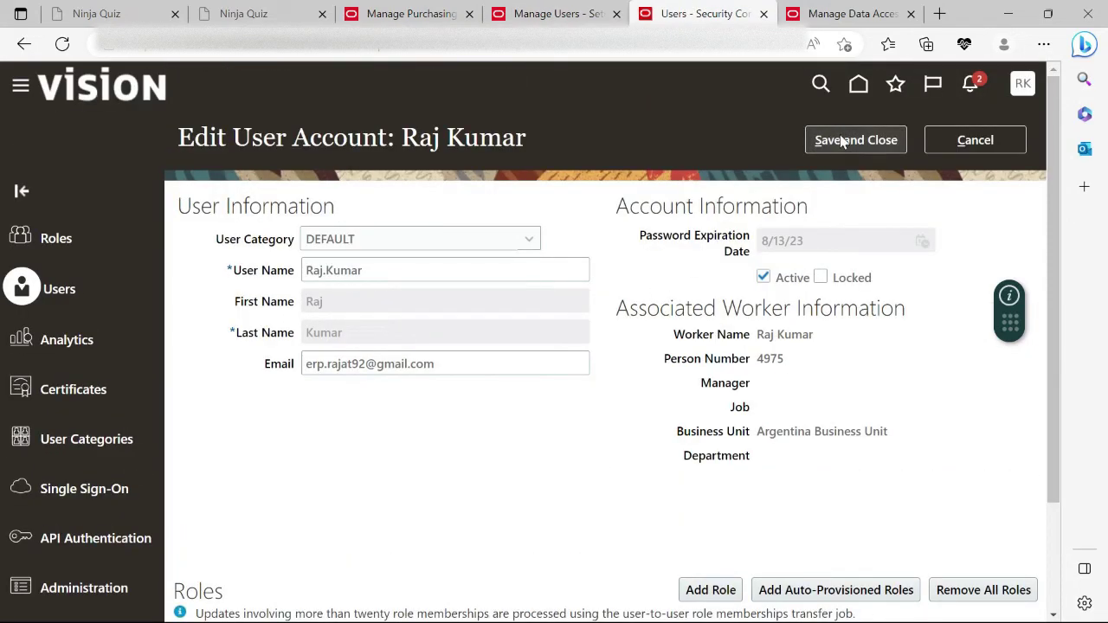
scroll(402, 547, down, 3)
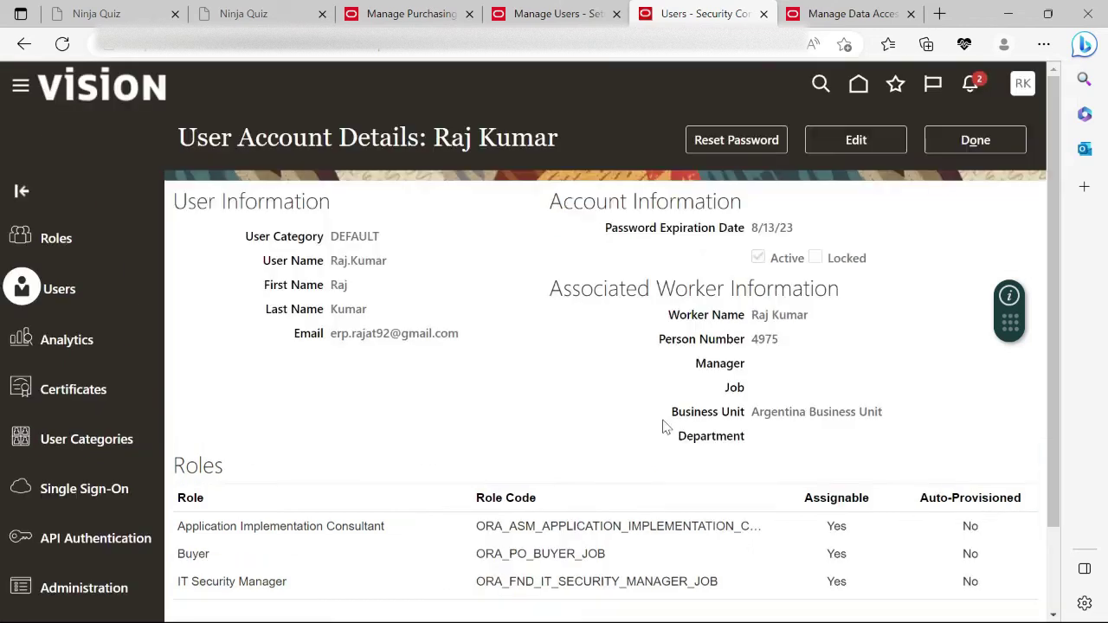
Close the user account details and dismiss the invalid role error on the data access page.
click(943, 143)
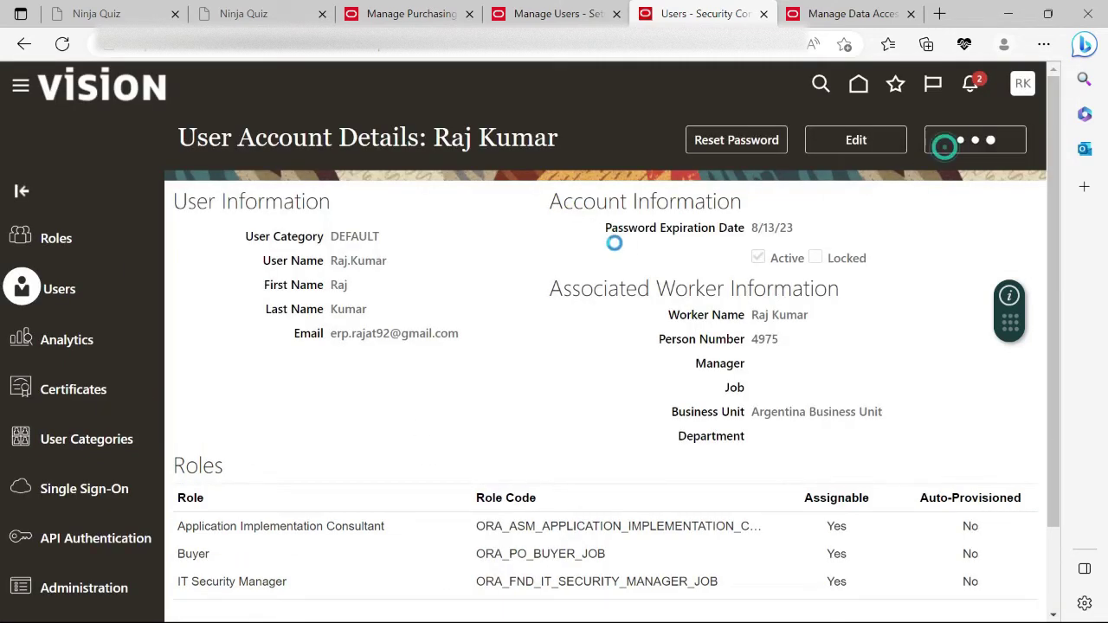
click(824, 14)
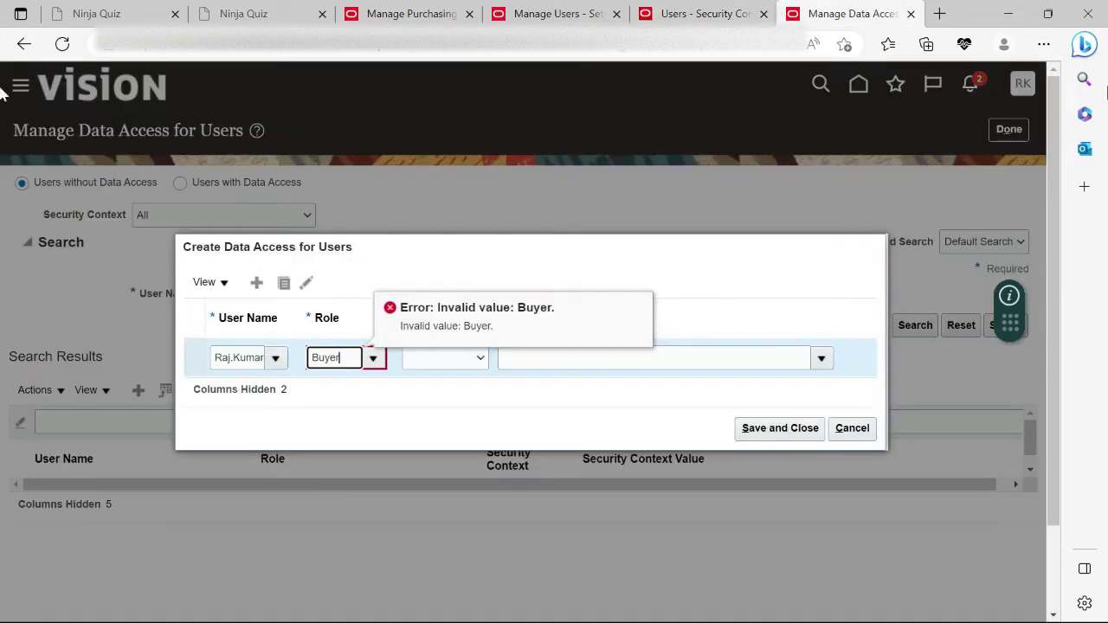
click(860, 427)
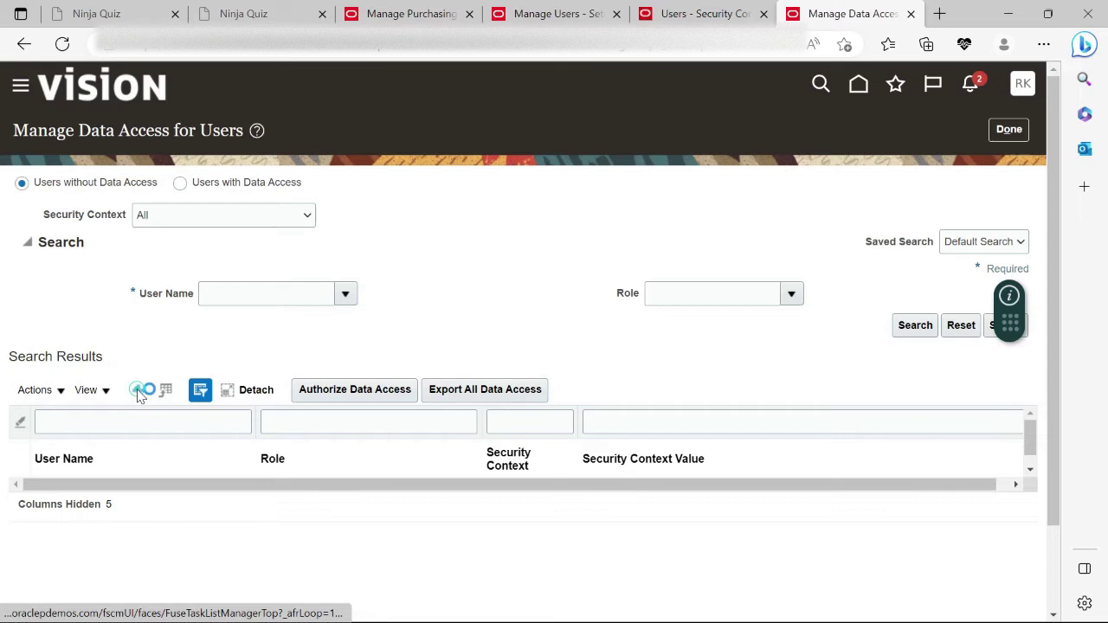
Create a data access record for the user with the Buyer role chosen via role search.
click(138, 391)
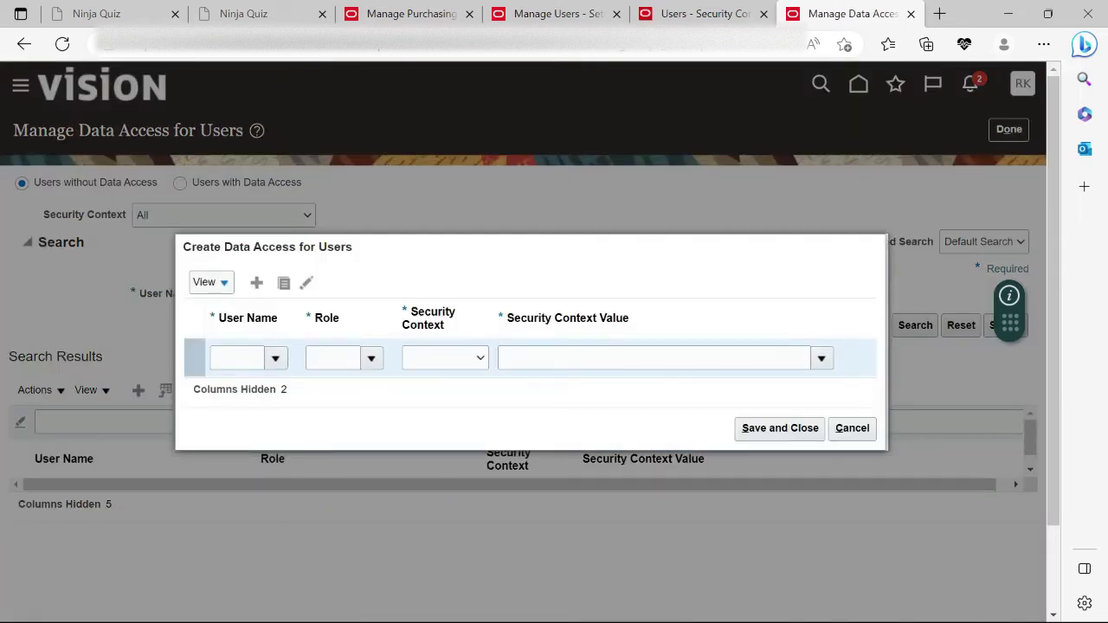
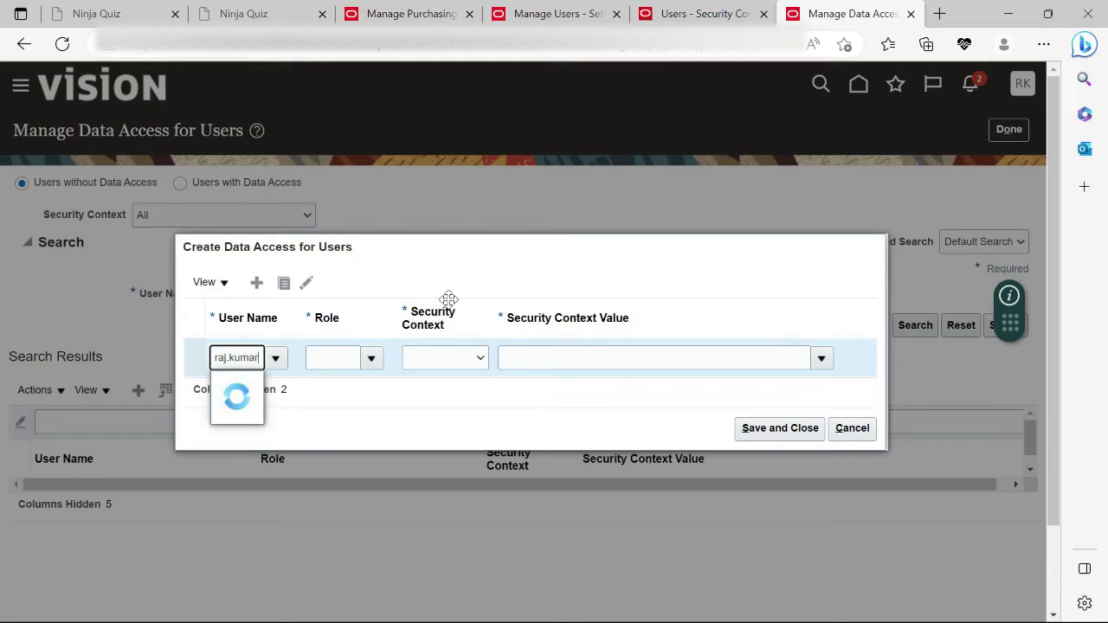
key(Tab)
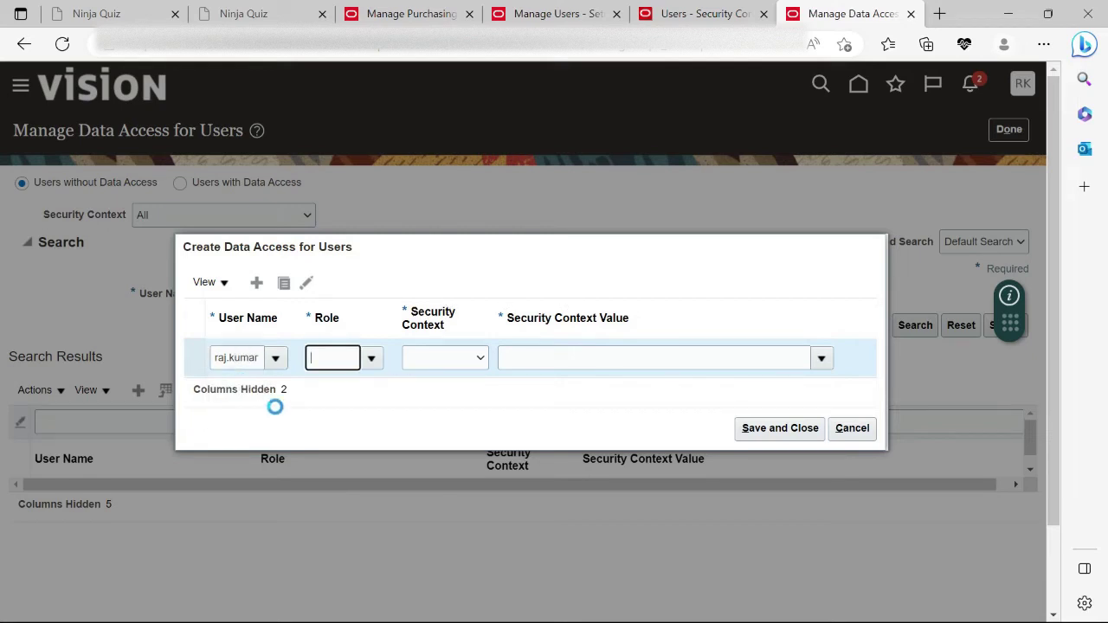
text(Buyer)
key(Tab)
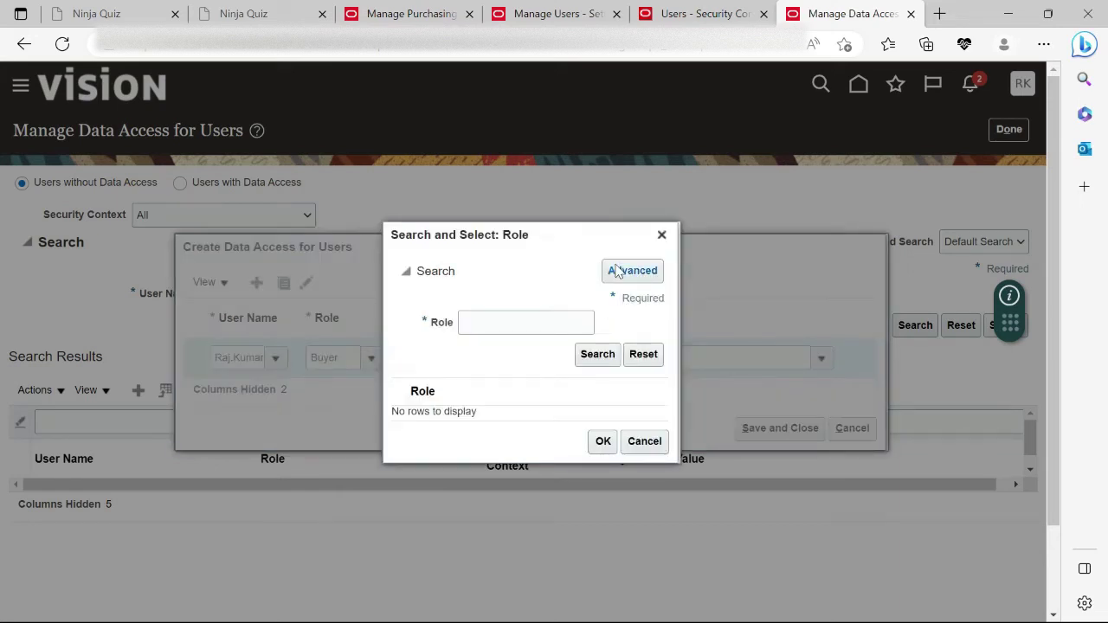
click(514, 321)
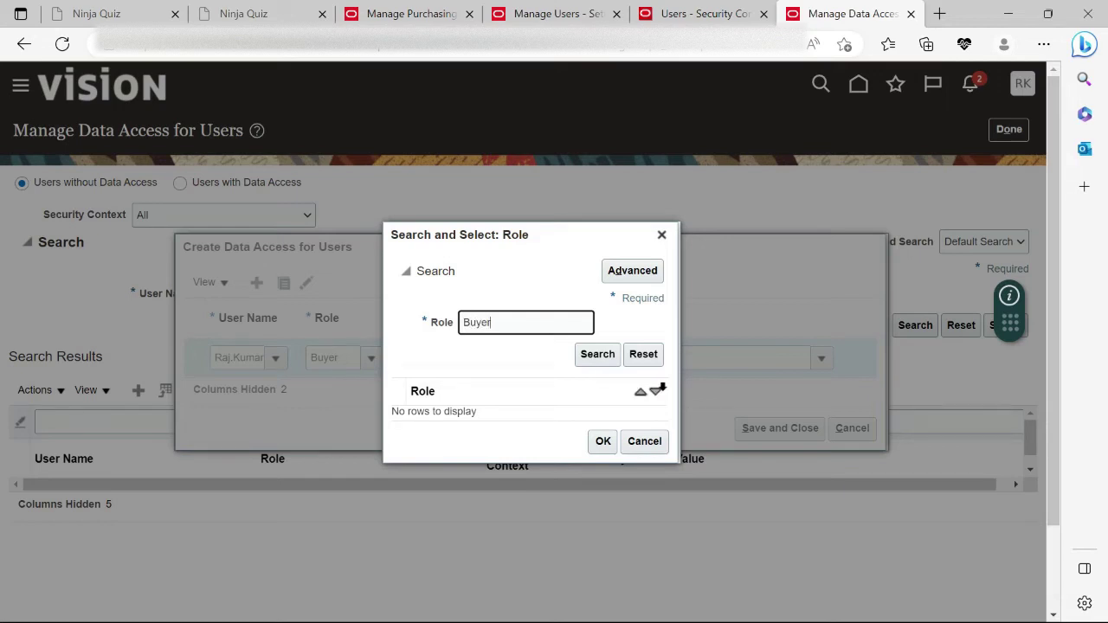
click(613, 355)
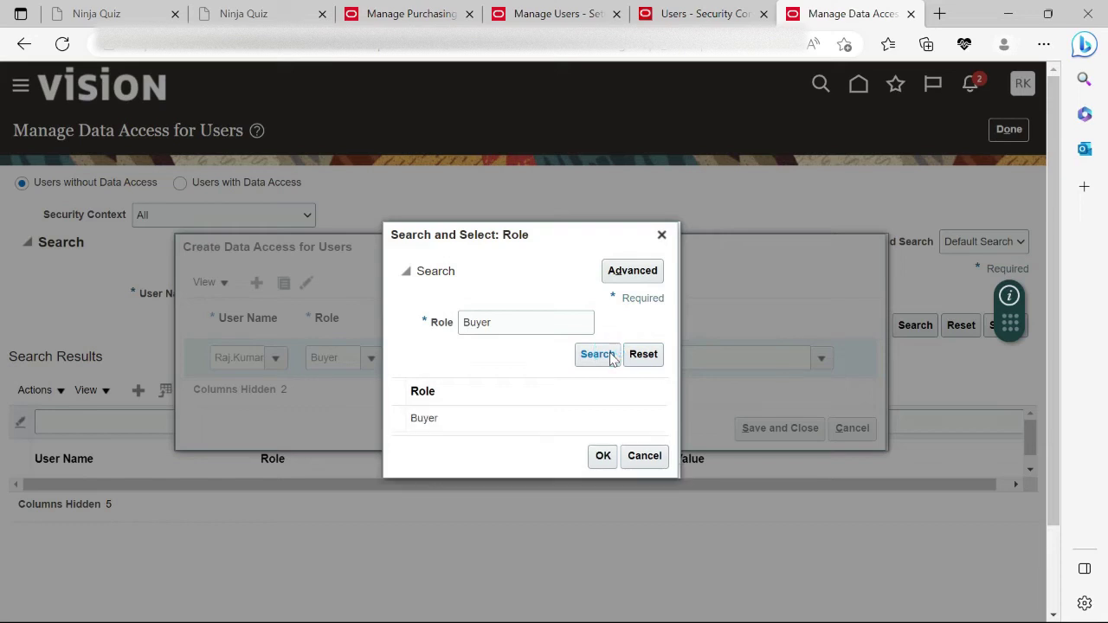
click(544, 412)
click(603, 448)
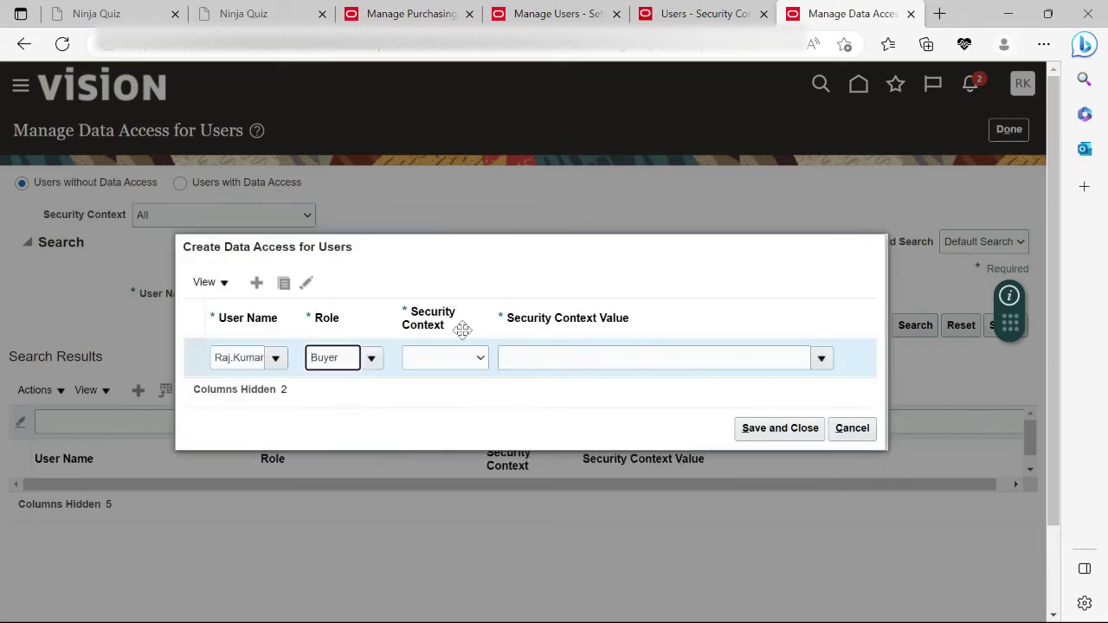
Set security context Business unit with value Argentina Business Unit and save the grant.
click(480, 358)
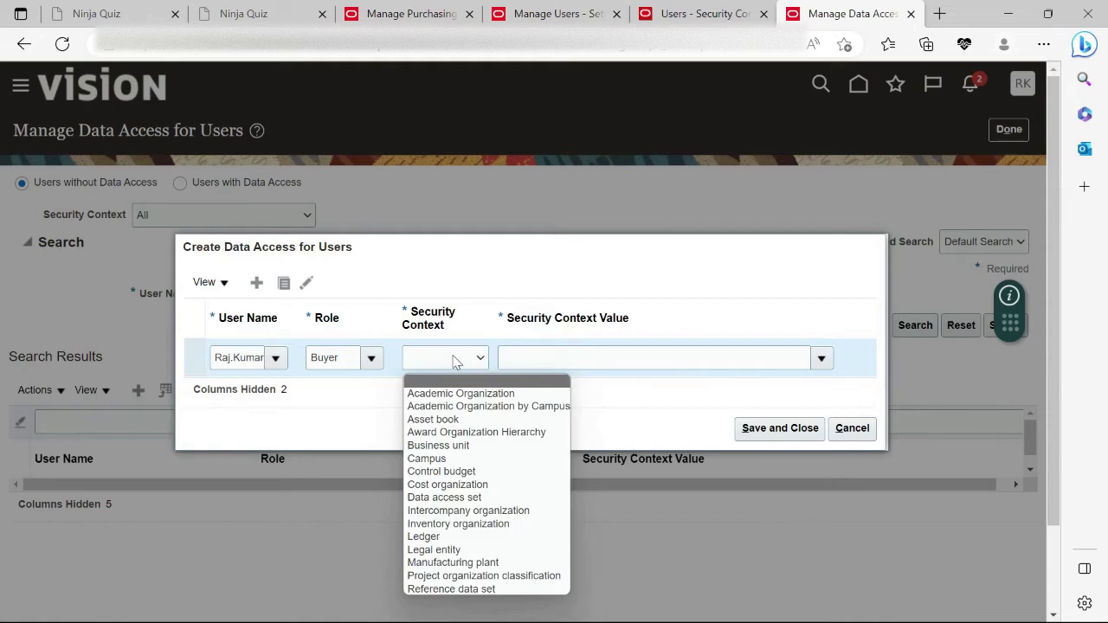
click(467, 445)
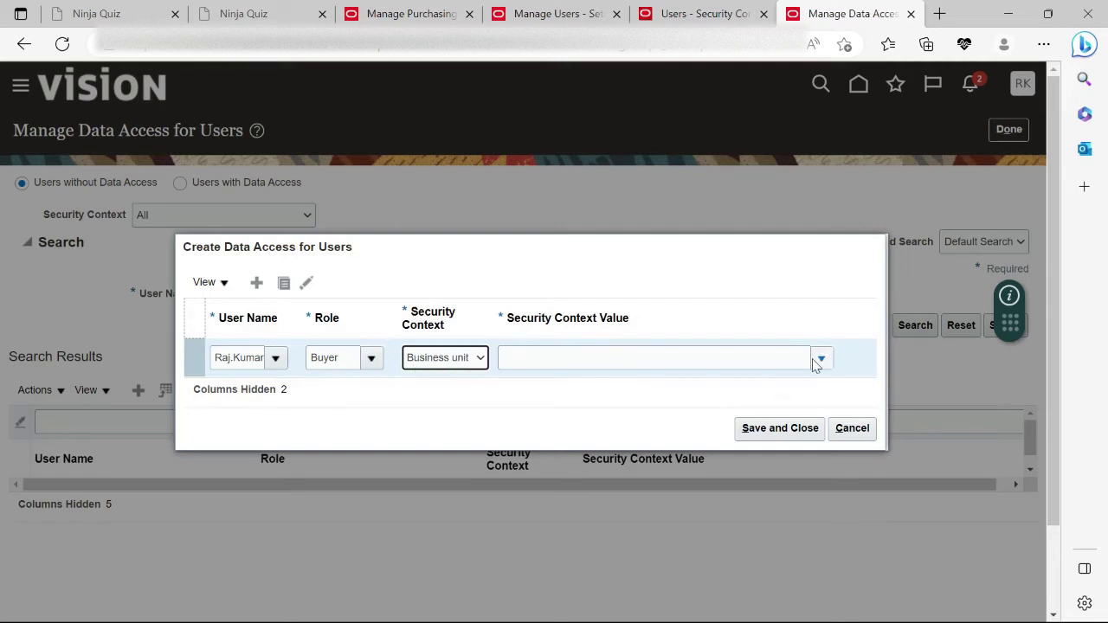
click(766, 358)
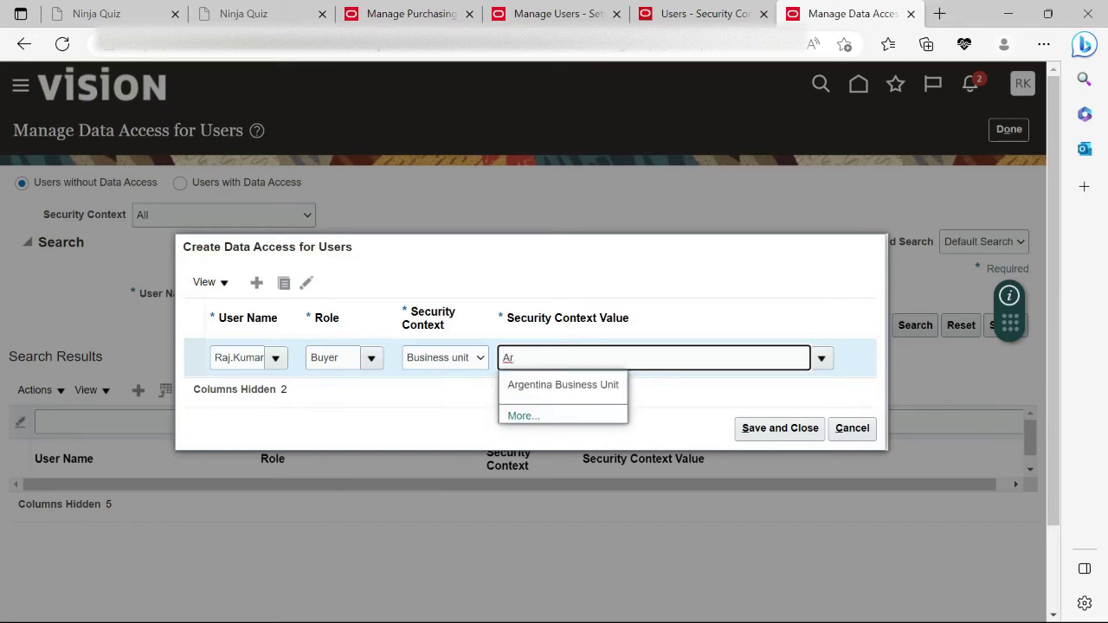
click(523, 387)
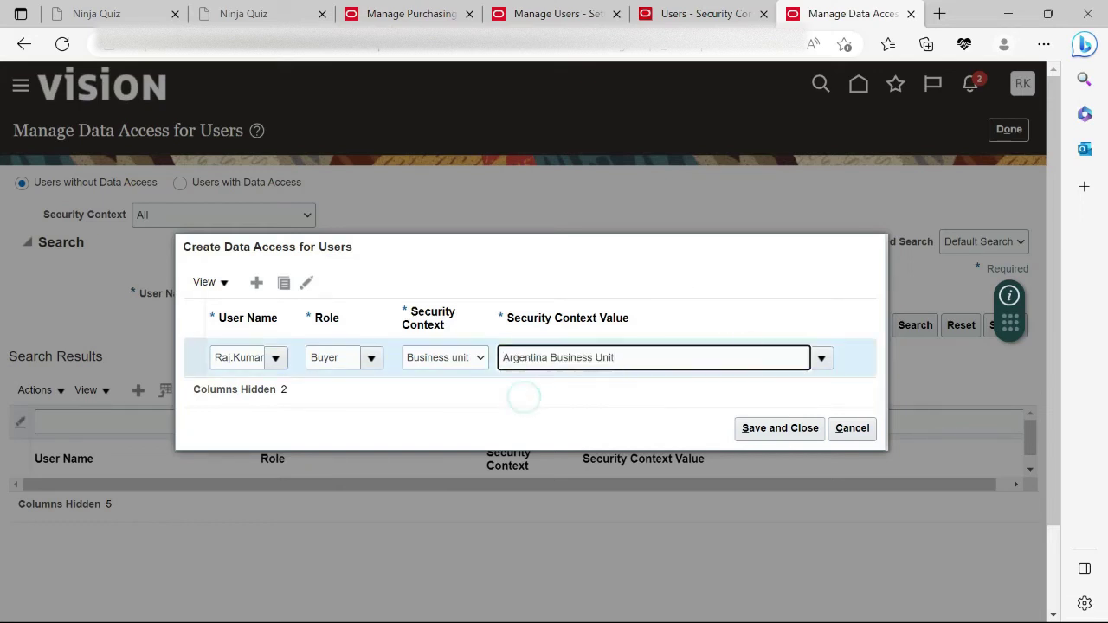
click(781, 429)
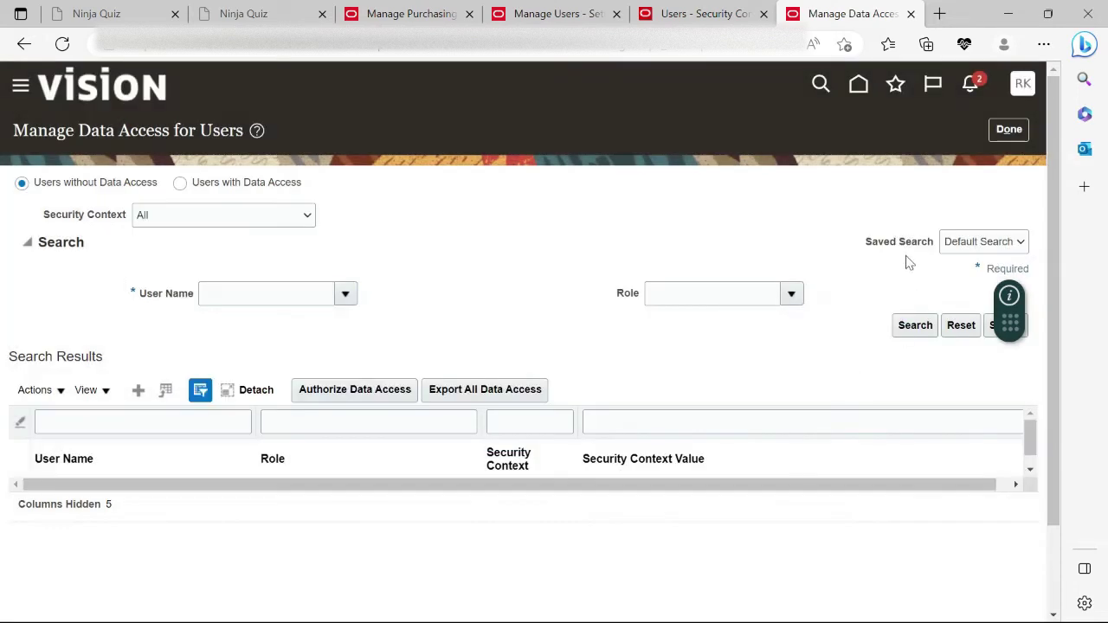
Finish with data access and search setup tasks for 'Manage Procurement agent'.
click(1008, 129)
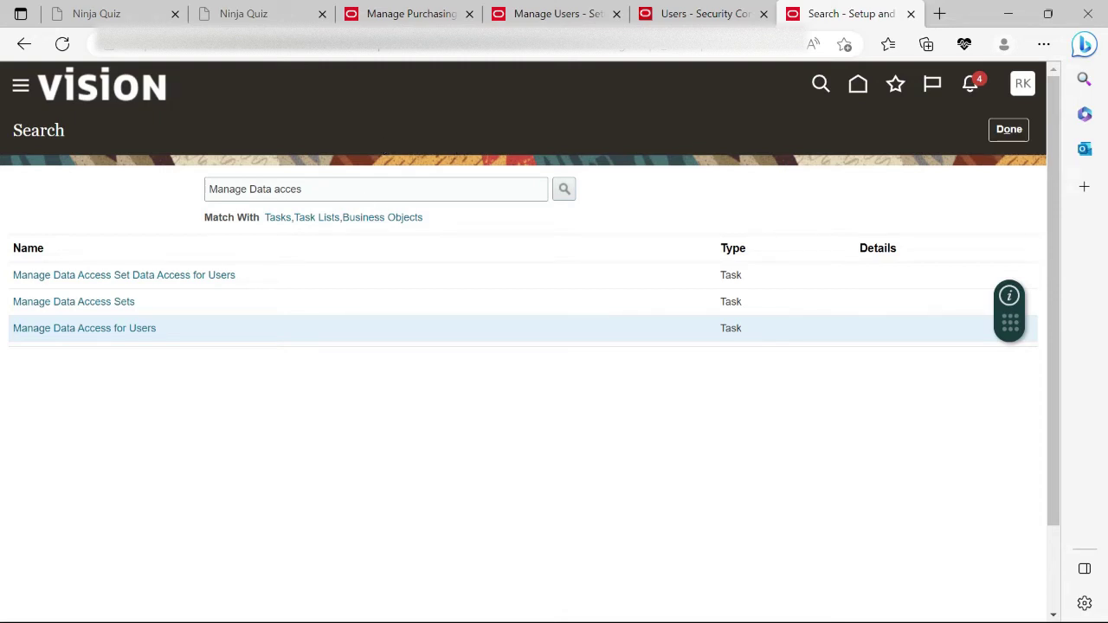
triple_click(329, 189)
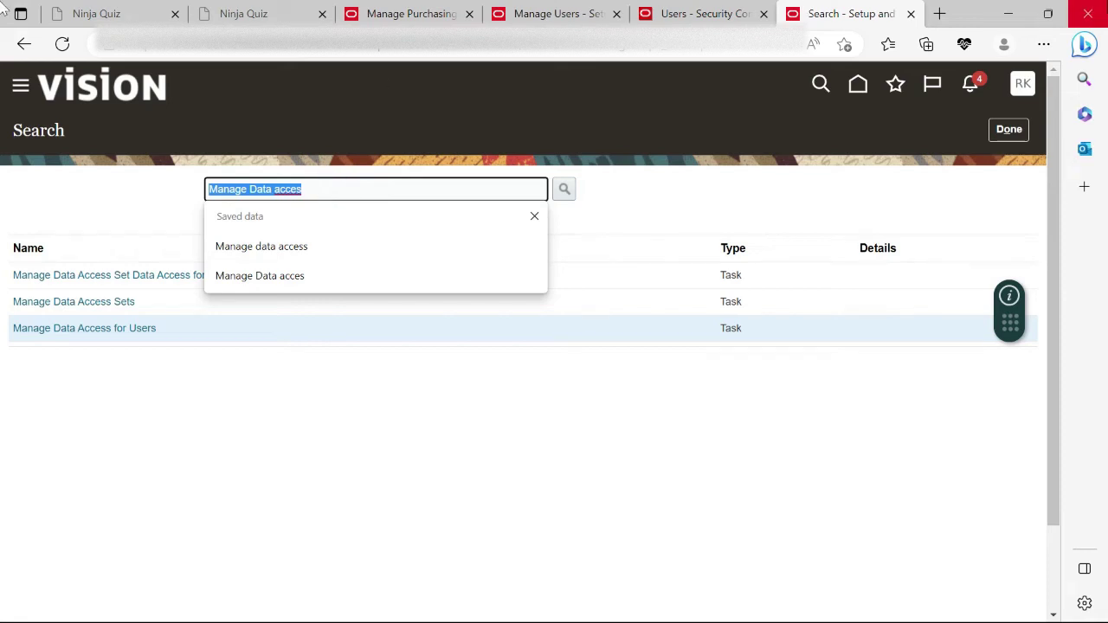
text(Manage Pr)
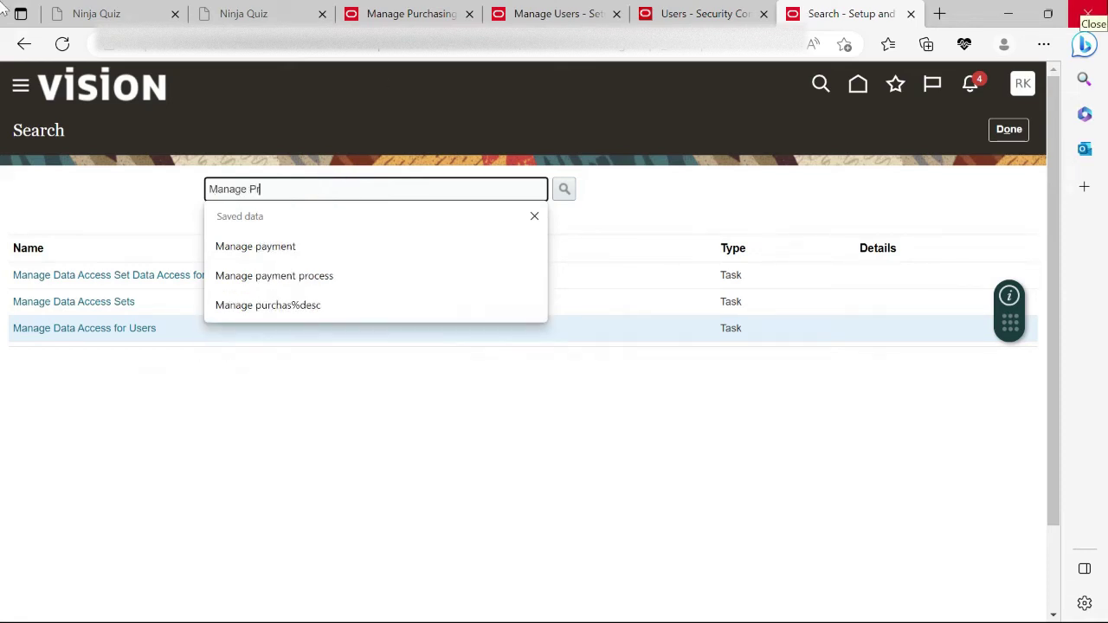
text(ocurement agent)
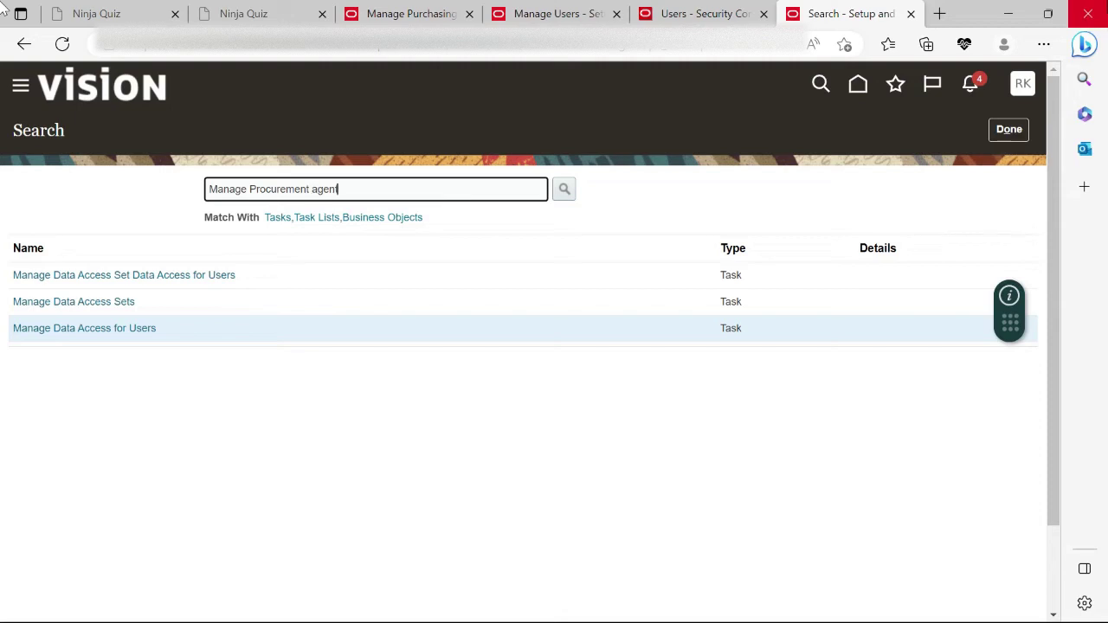
key(Return)
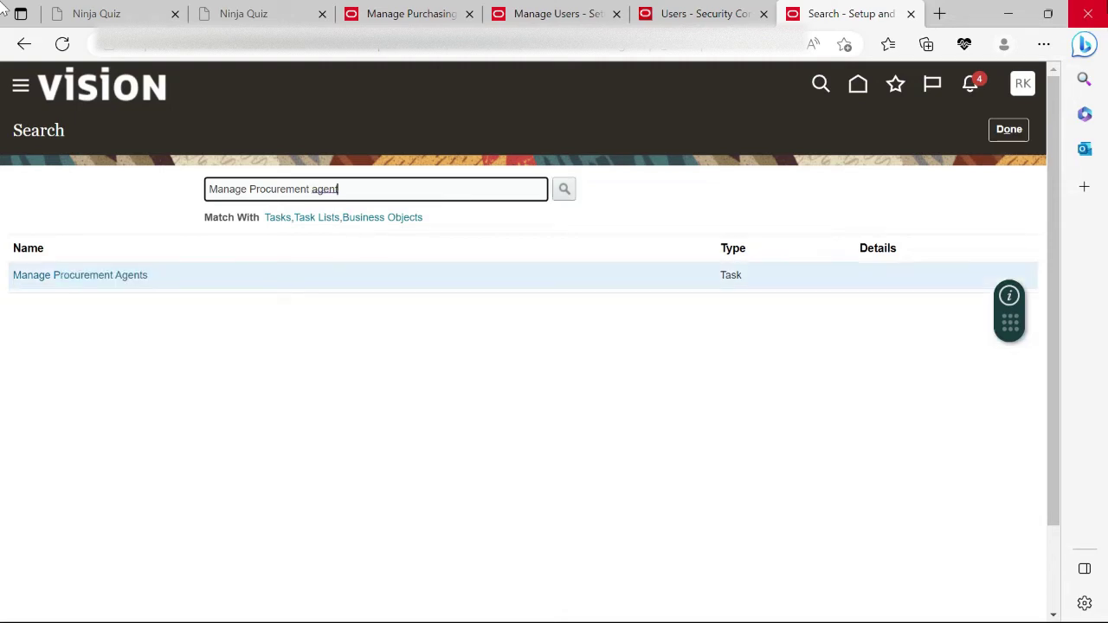
Open Manage Procurement Agents, start a new agent, and begin entering the Procurement BU.
click(124, 276)
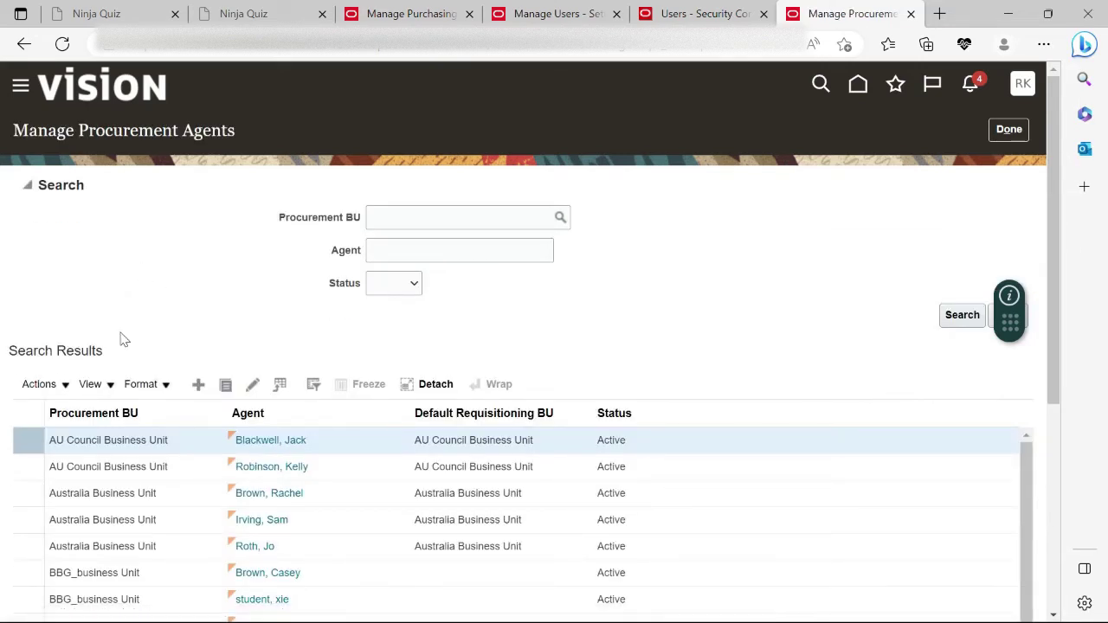
click(196, 384)
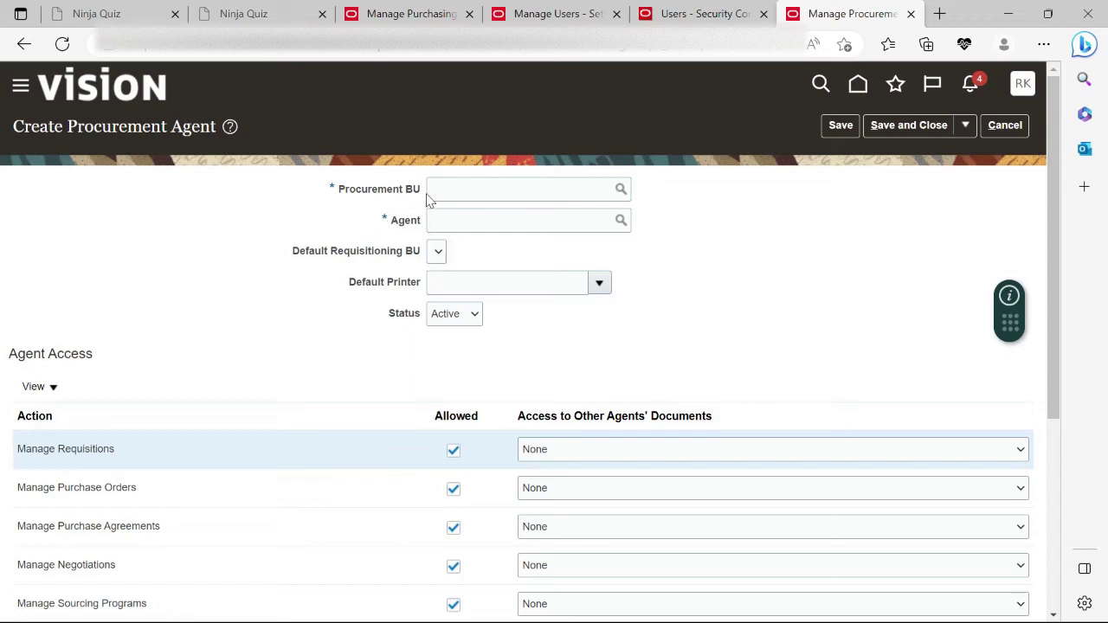
click(444, 189)
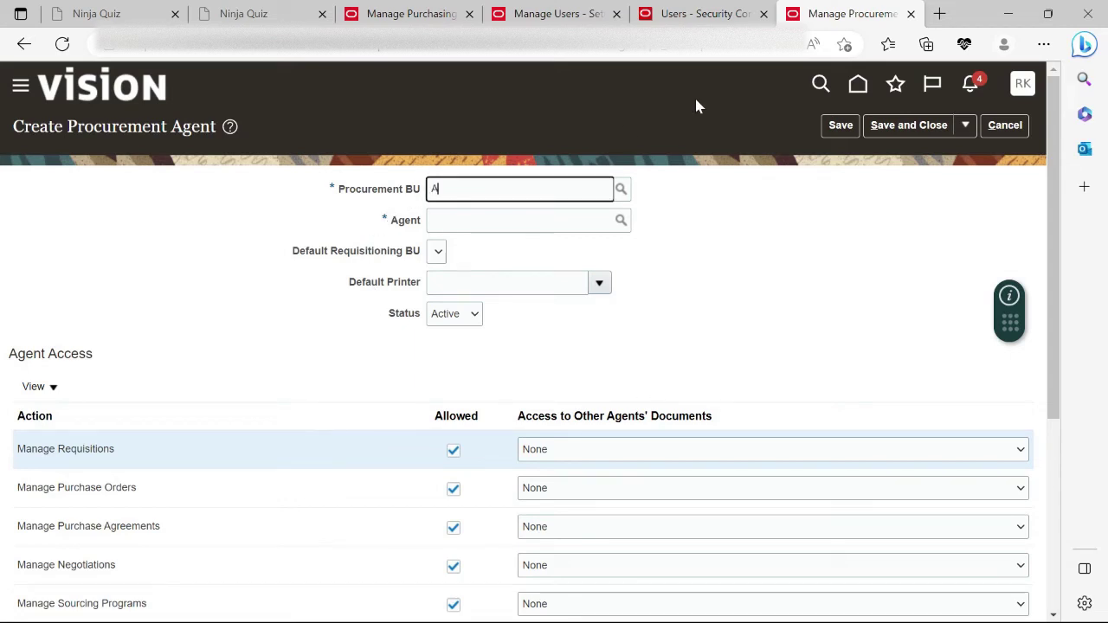
text(Agent)
key(BackSpace)
key(BackSpace)
key(BackSpace)
key(BackSpace)
text(rgen)
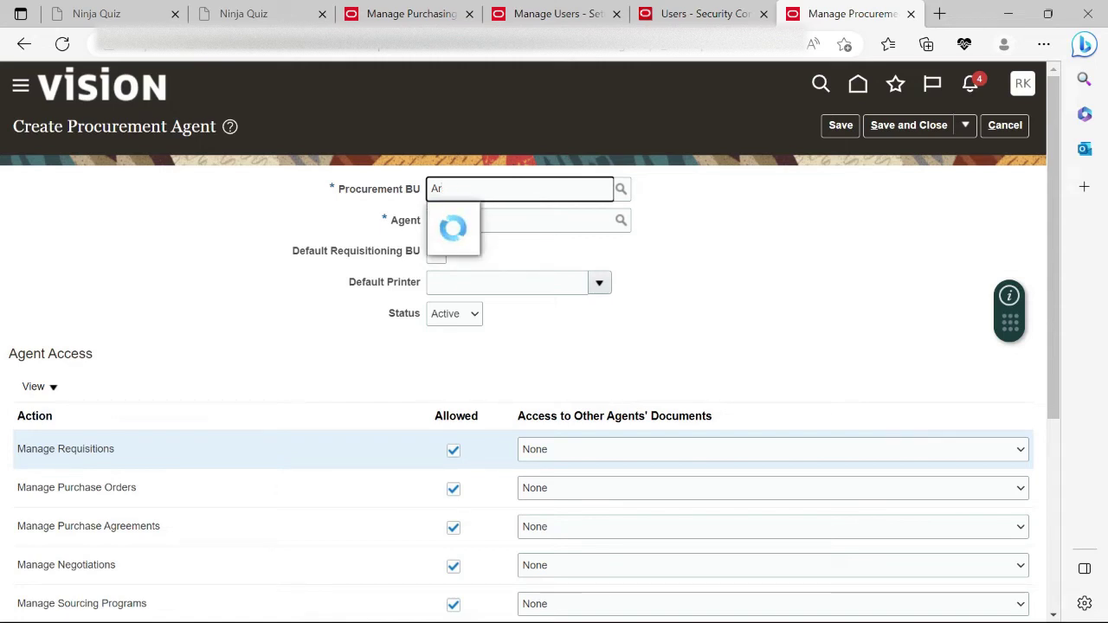
Clear the Agent field and bring up the full agent search.
click(704, 227)
click(482, 223)
text(Raj)
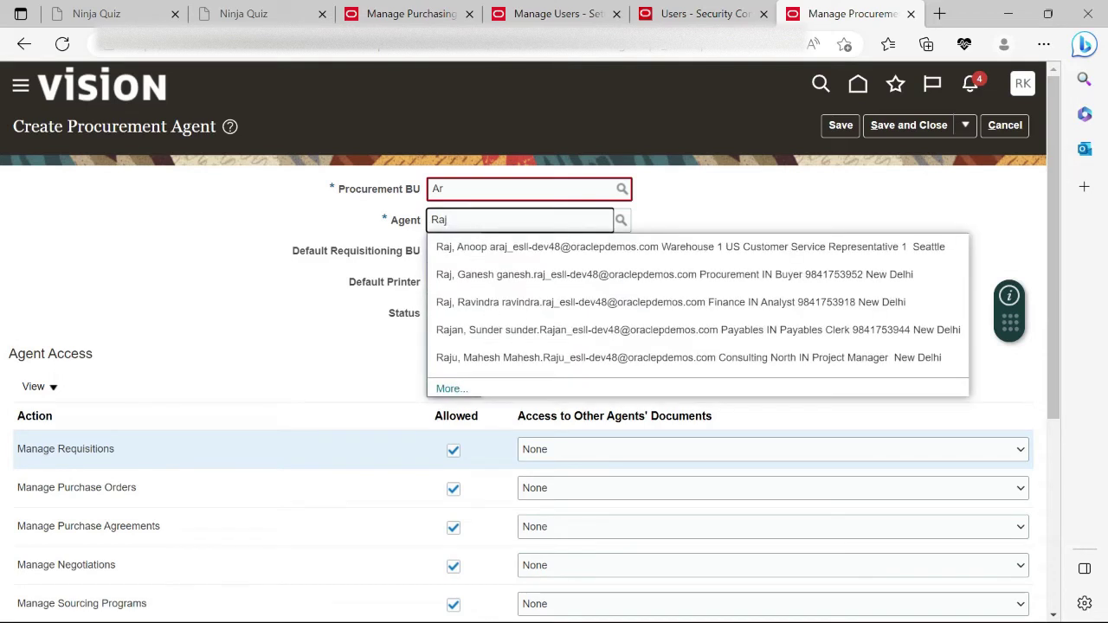
key(BackSpace)
key(BackSpace)
key(BackSpace)
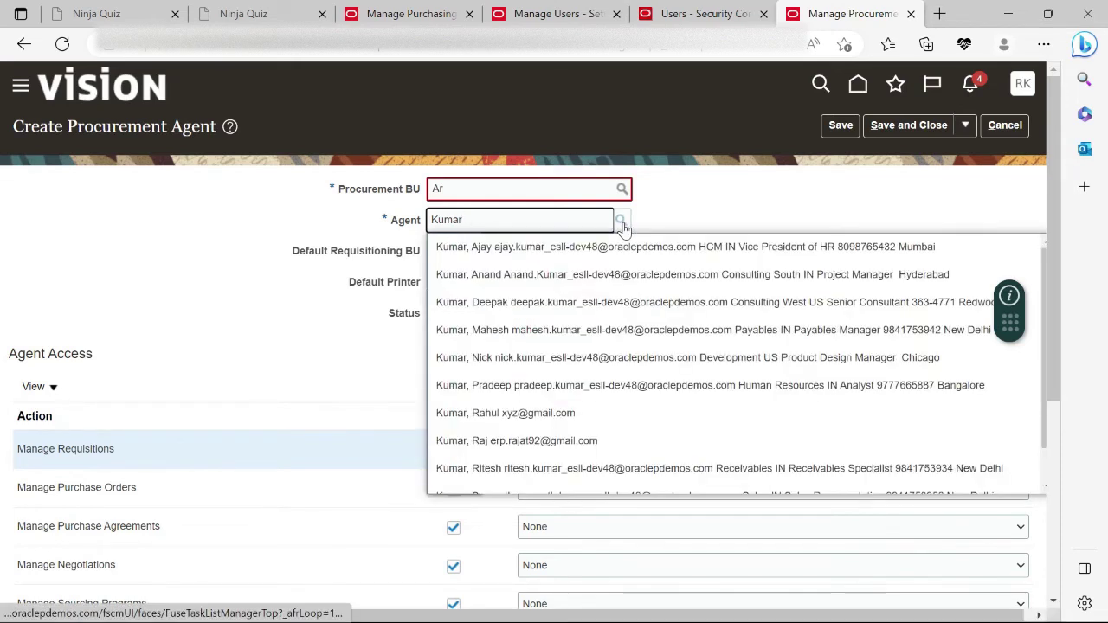
double_click(514, 228)
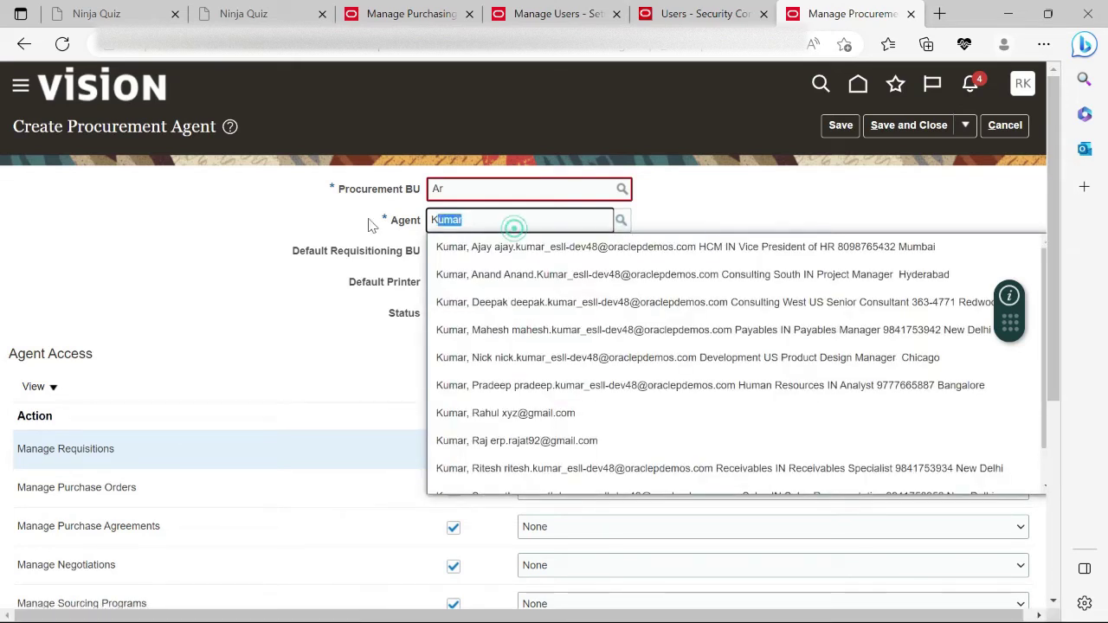
key(BackSpace)
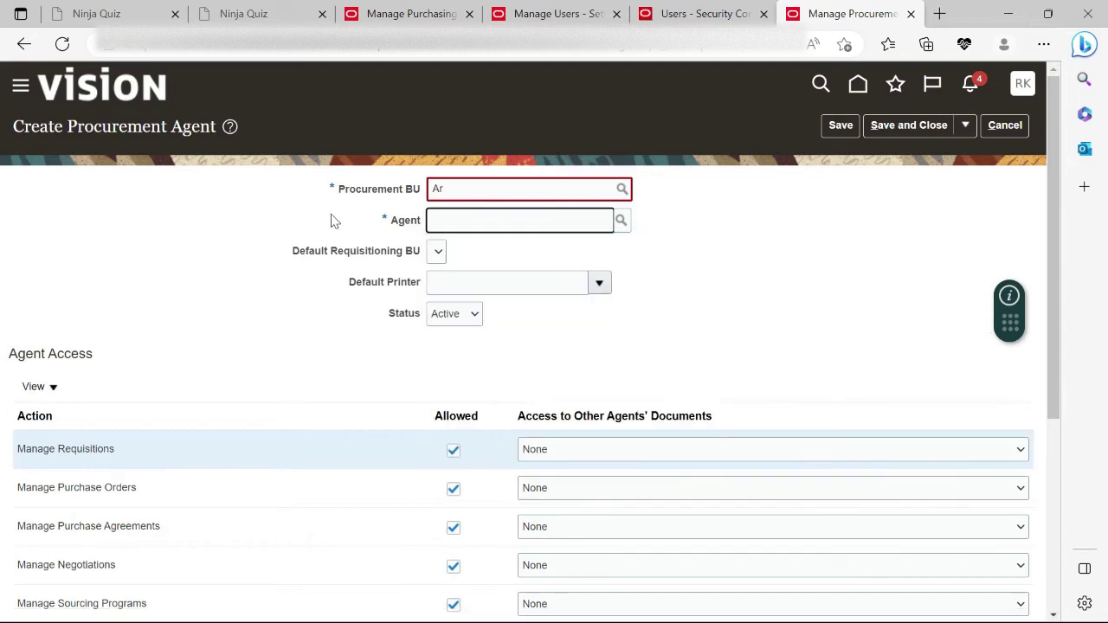
click(620, 221)
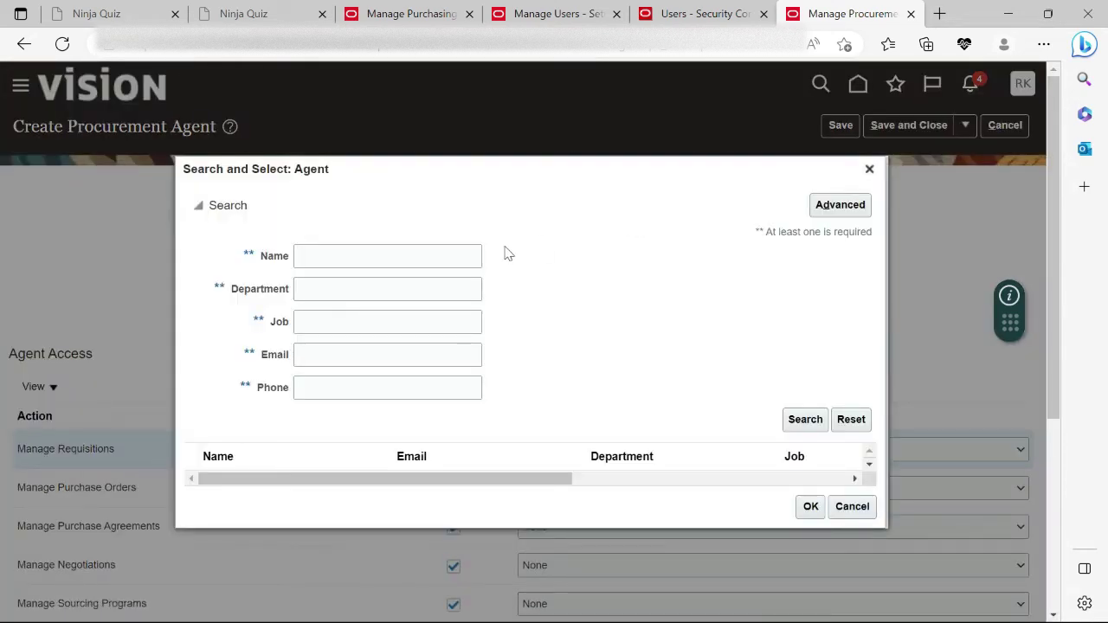
Search agents by the person's e-mail address and select the matching person as Agent.
click(347, 255)
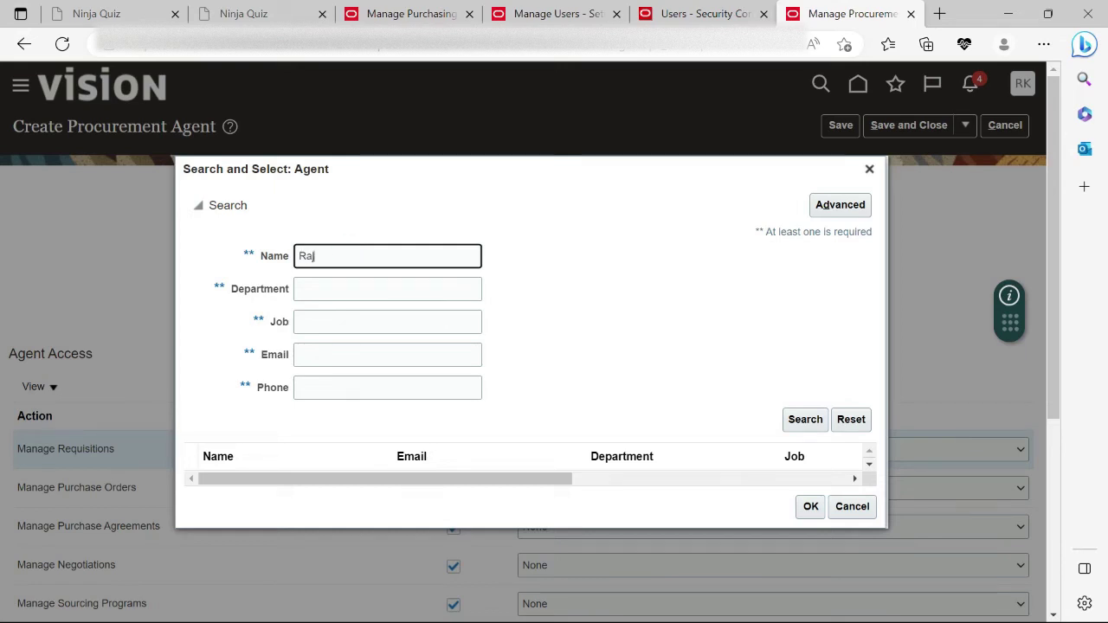
text(Raj)
double_click(347, 256)
key(BackSpace)
key(Tab)
key(Tab)
key(Tab)
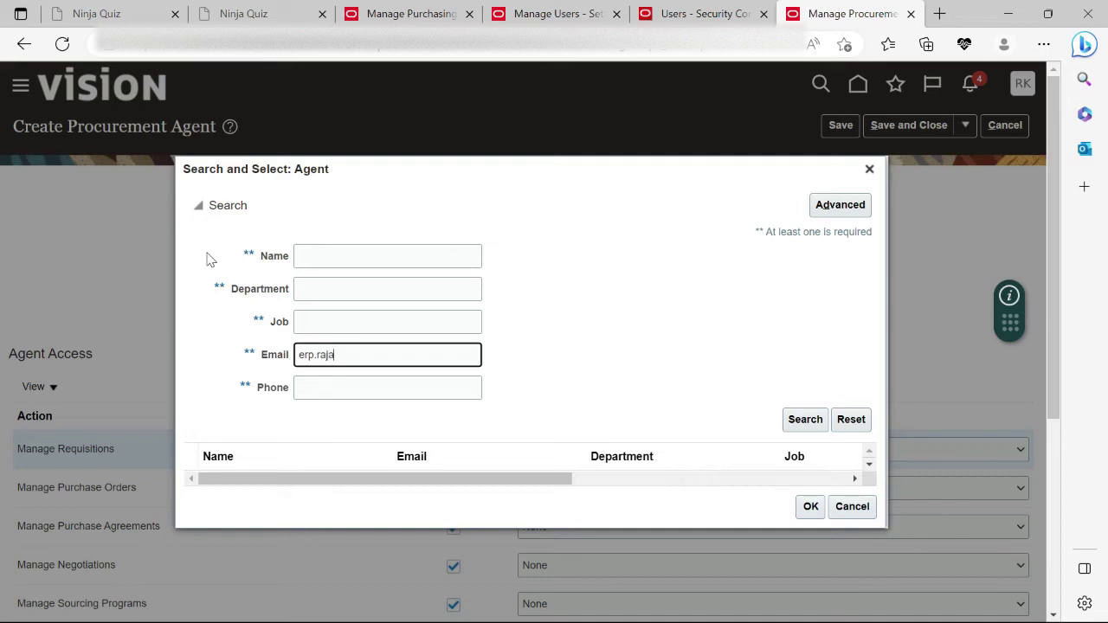
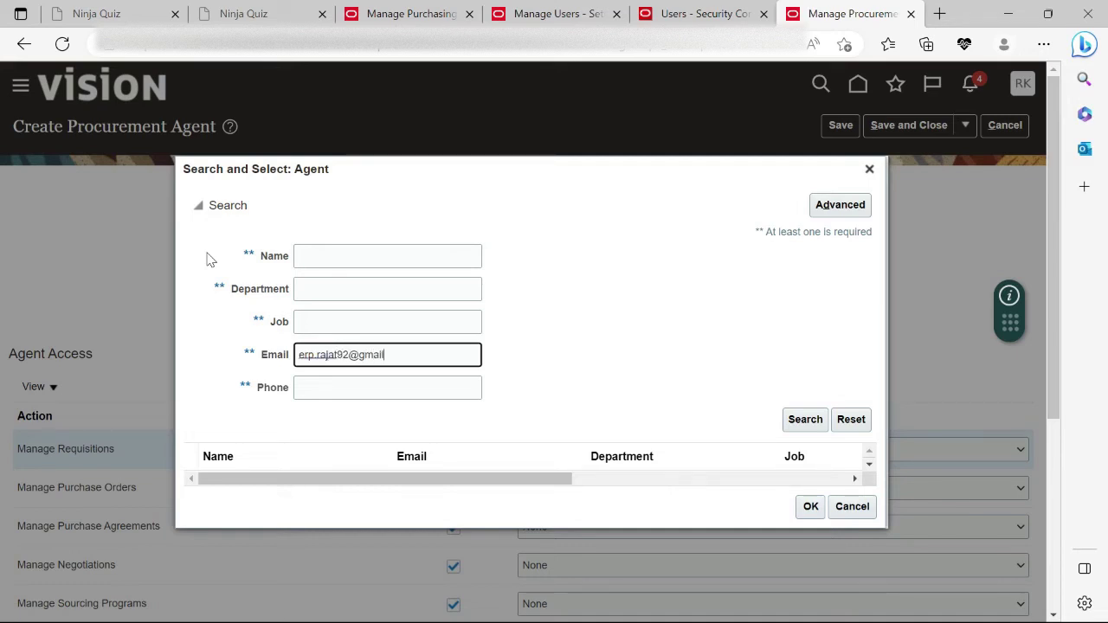
key(Return)
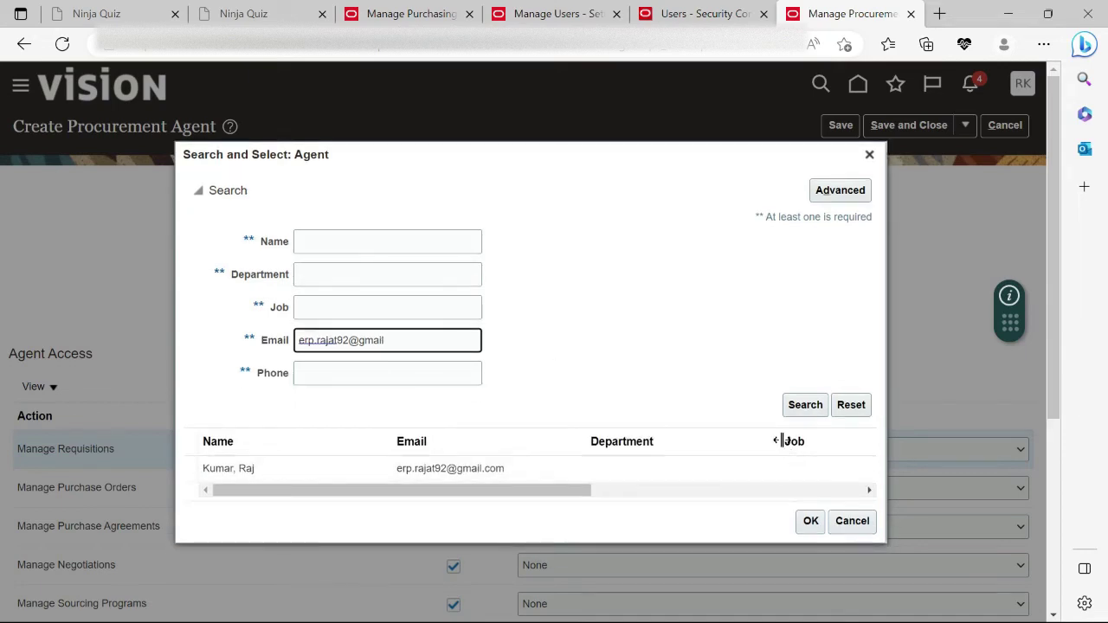
click(254, 467)
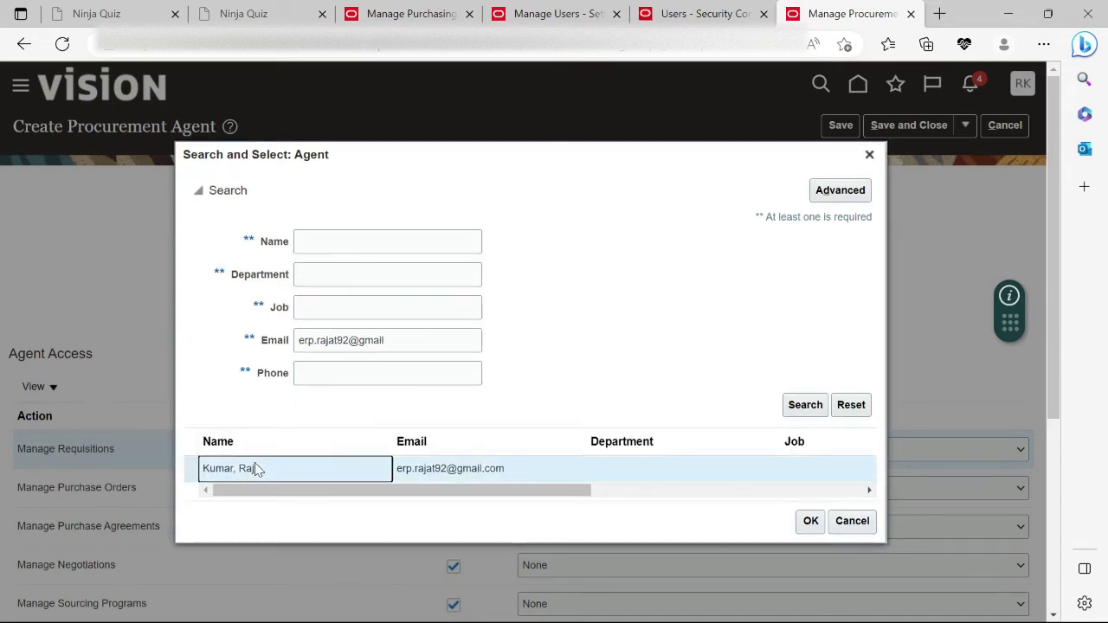
click(809, 523)
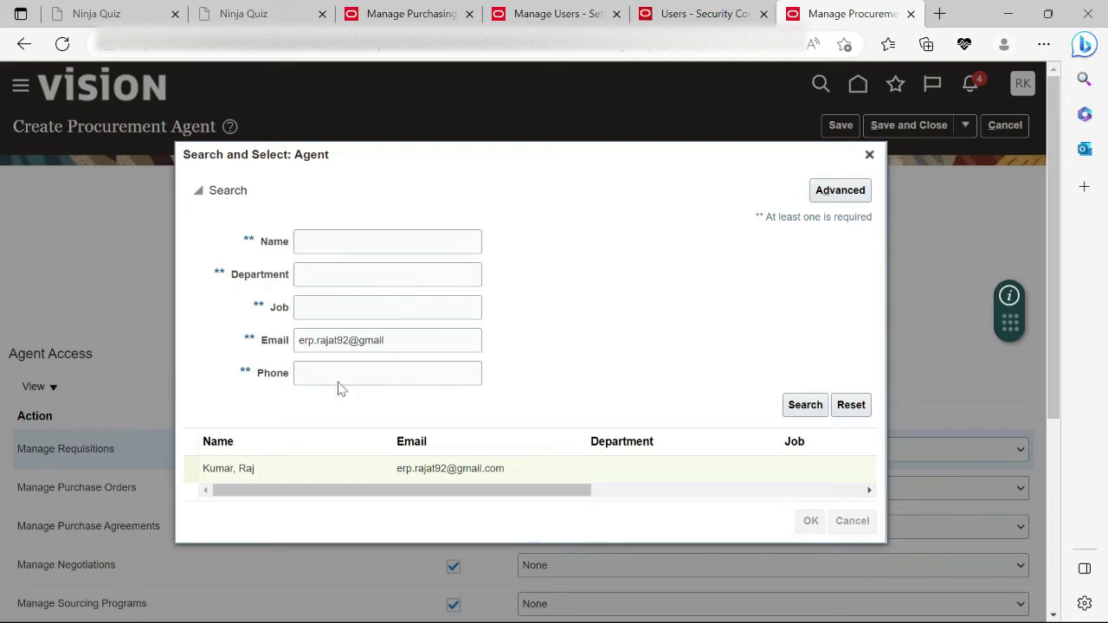
double_click(770, 468)
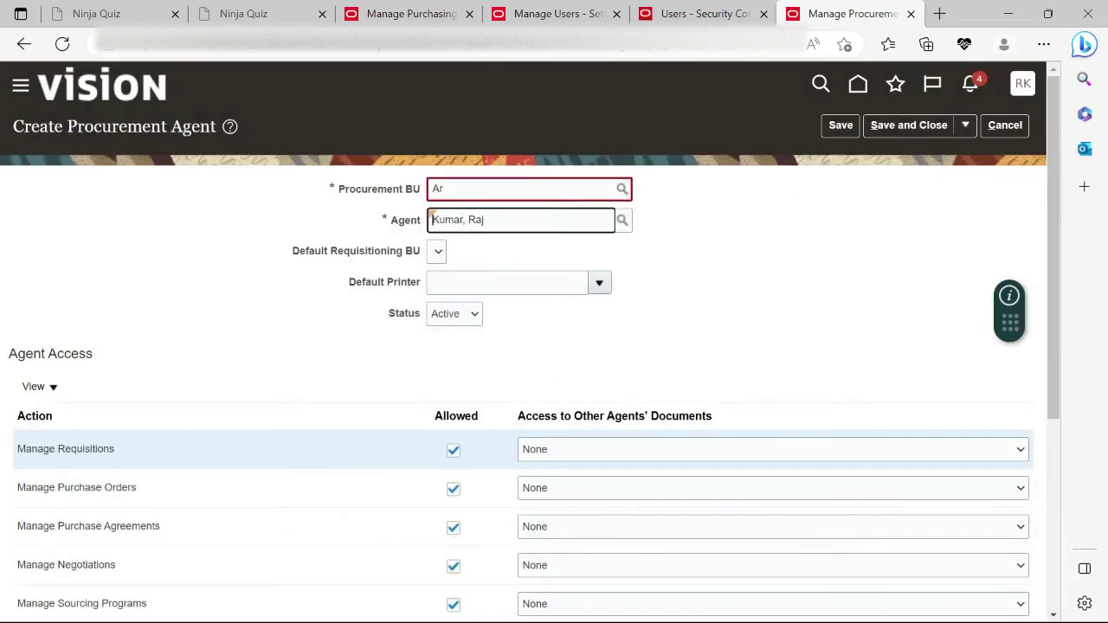
Clear the invalid Procurement BU and search business units named 'Argen', finding no rows.
click(475, 187)
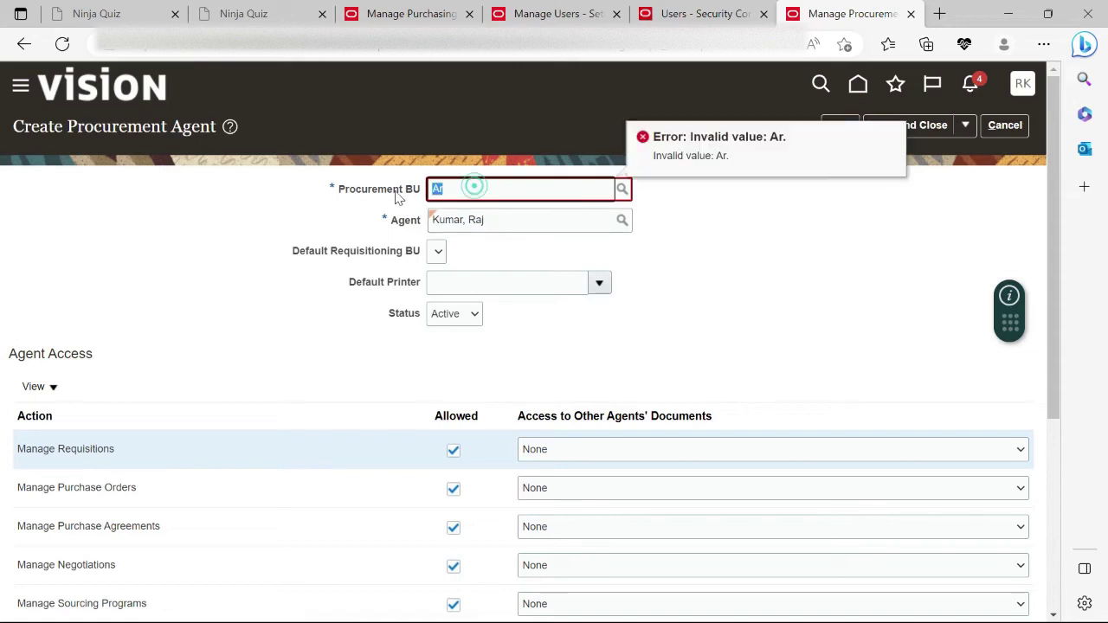
key(BackSpace)
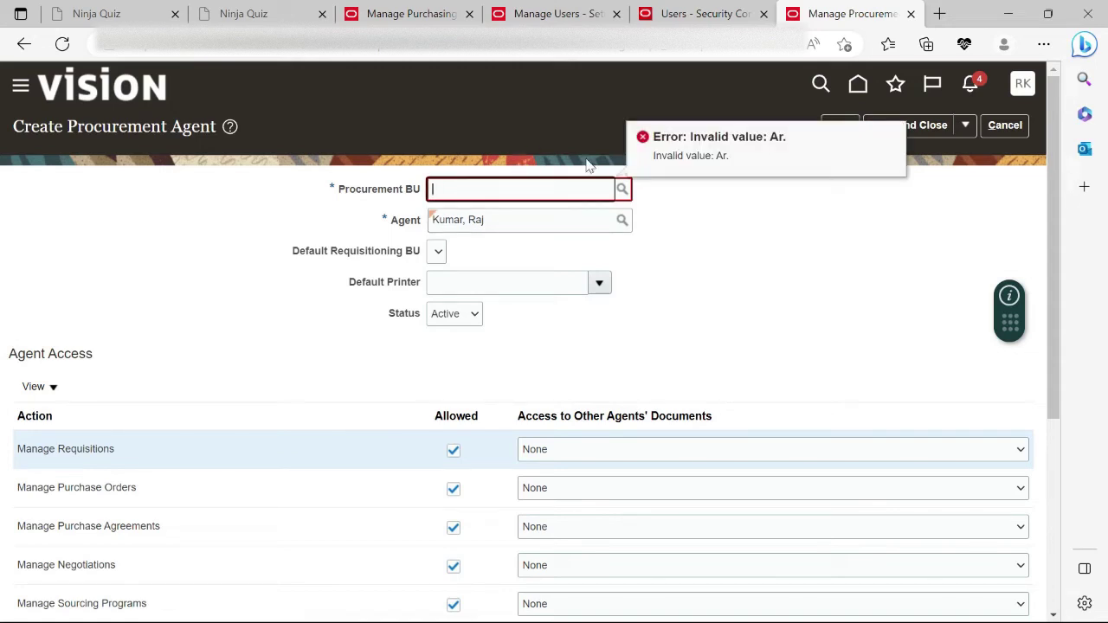
click(623, 189)
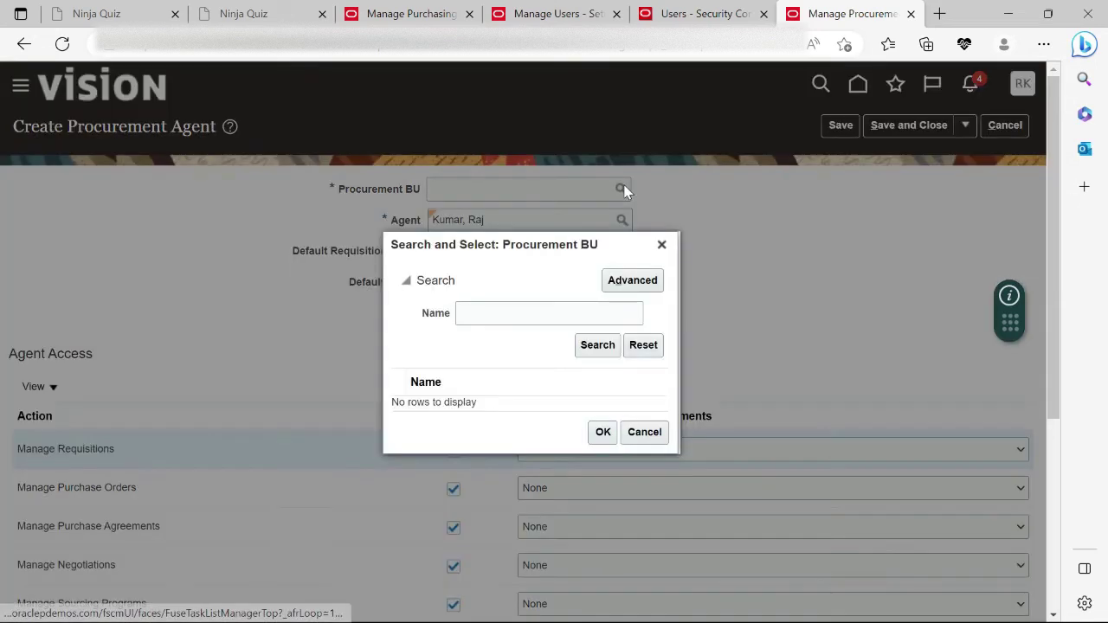
click(532, 313)
text(Argen)
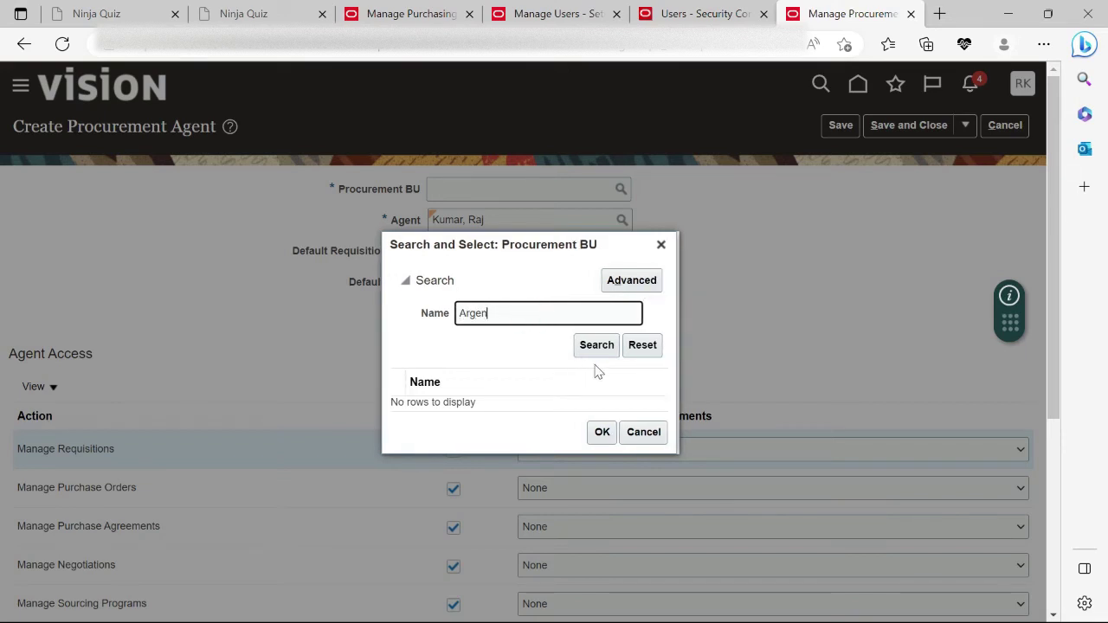
click(596, 345)
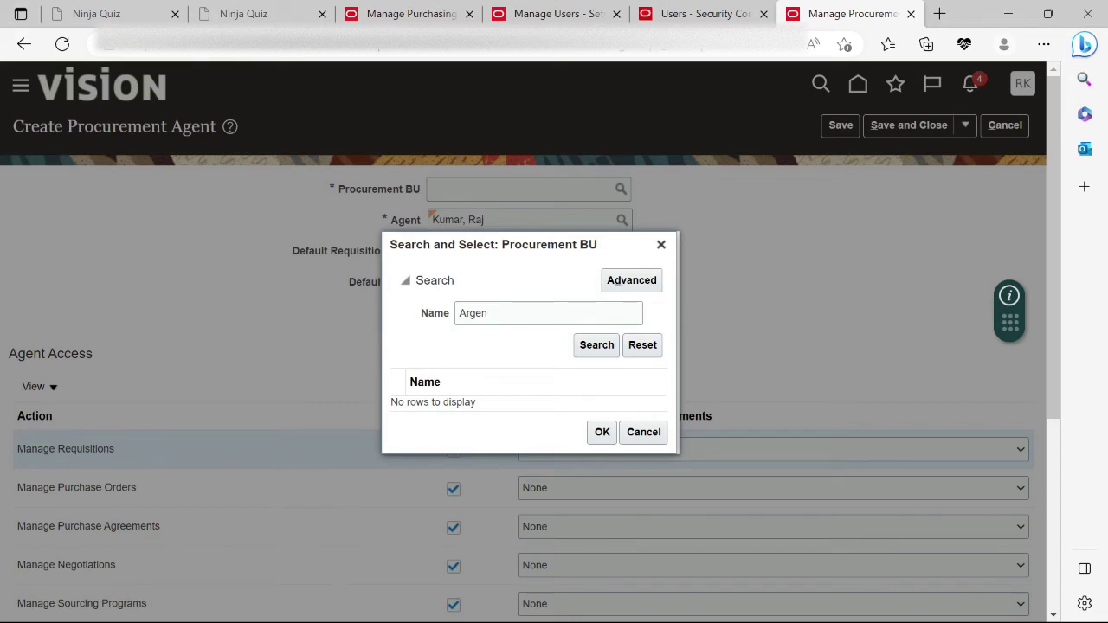
Duplicate the browser tab and open Setup and Maintenance in the new copy.
right_click(816, 17)
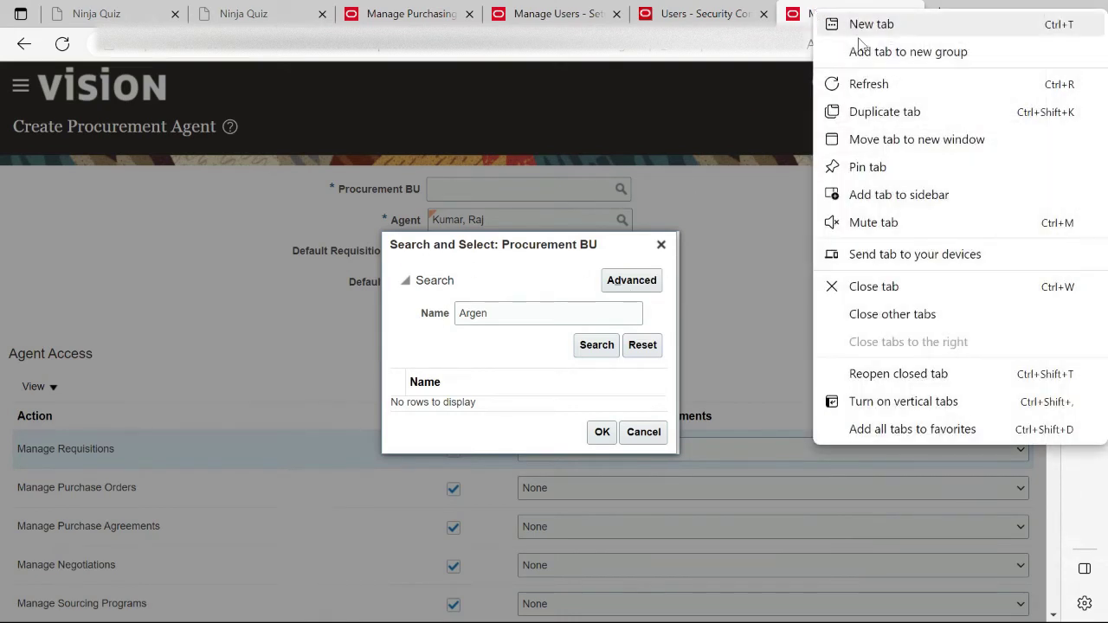
click(884, 112)
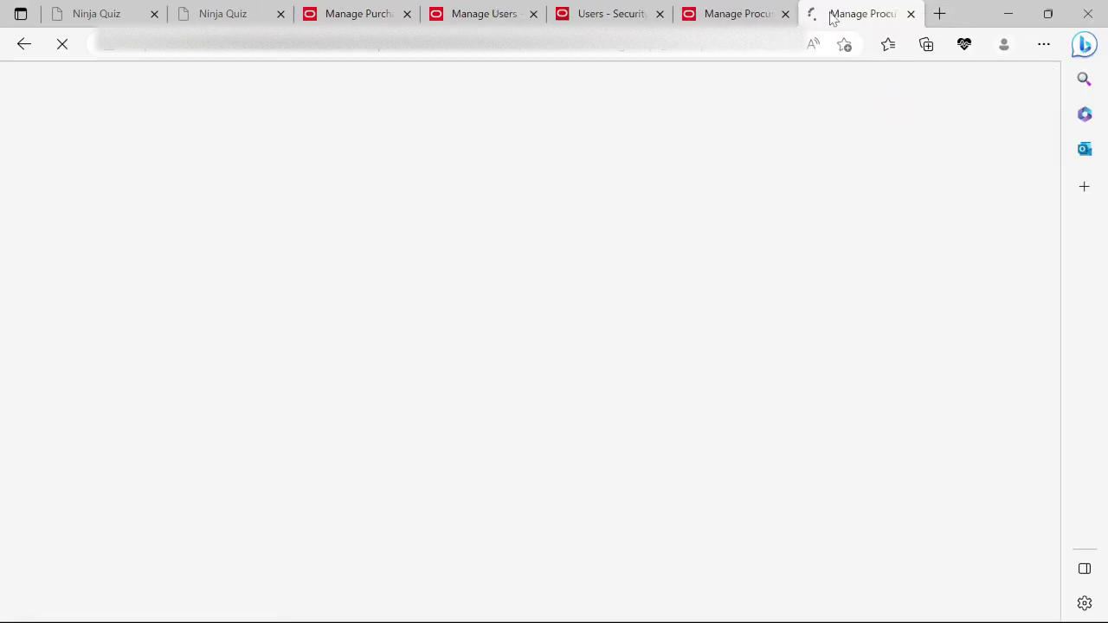
mouse_move(738, 15)
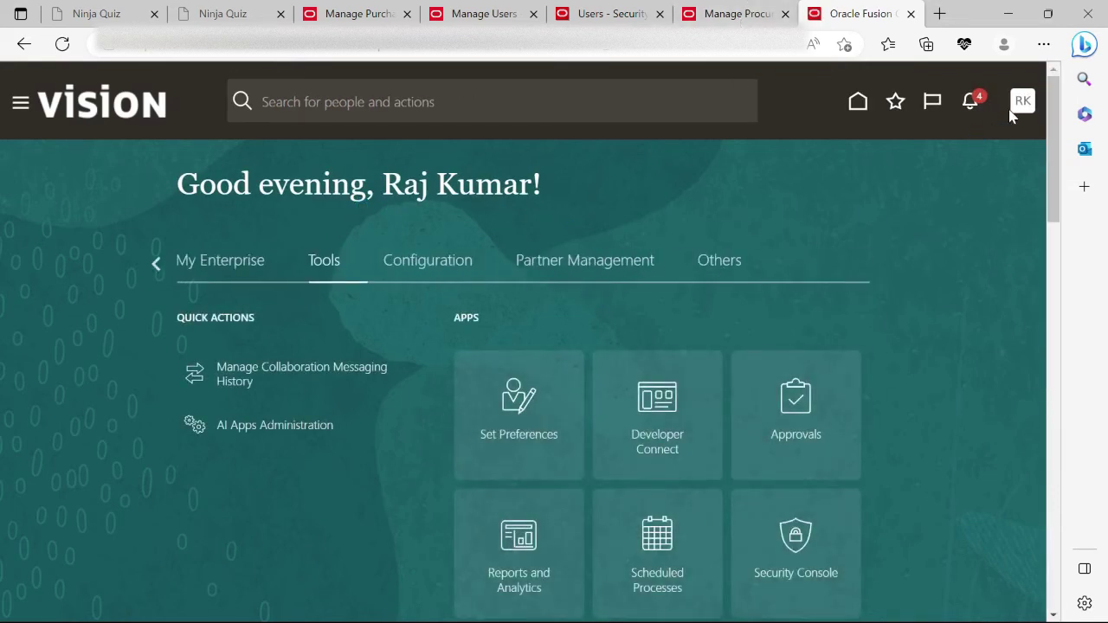
click(1021, 102)
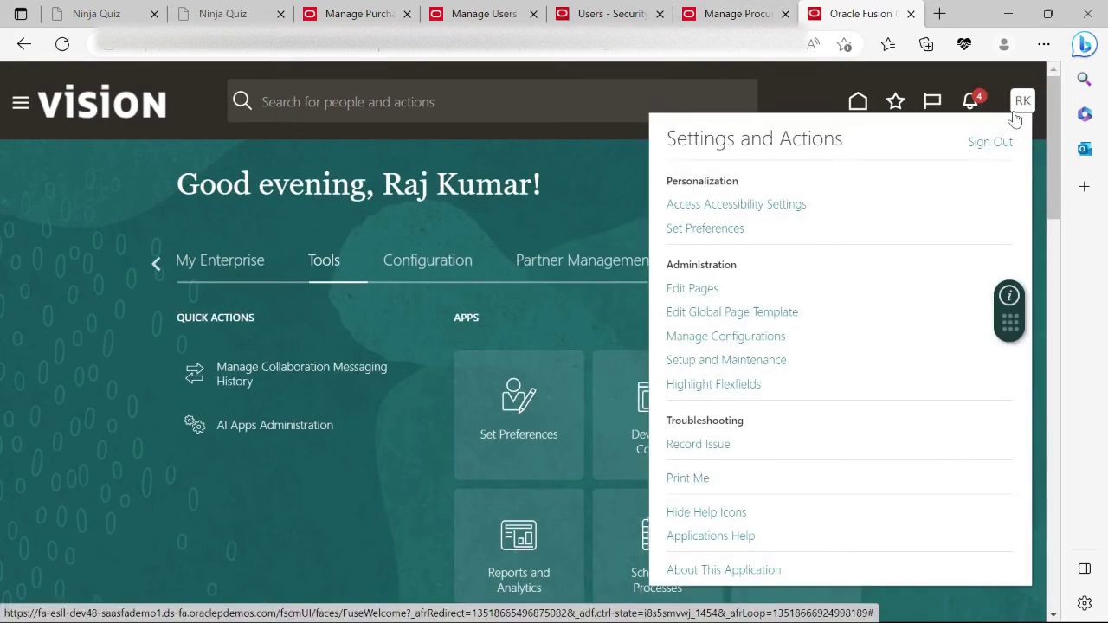
click(759, 365)
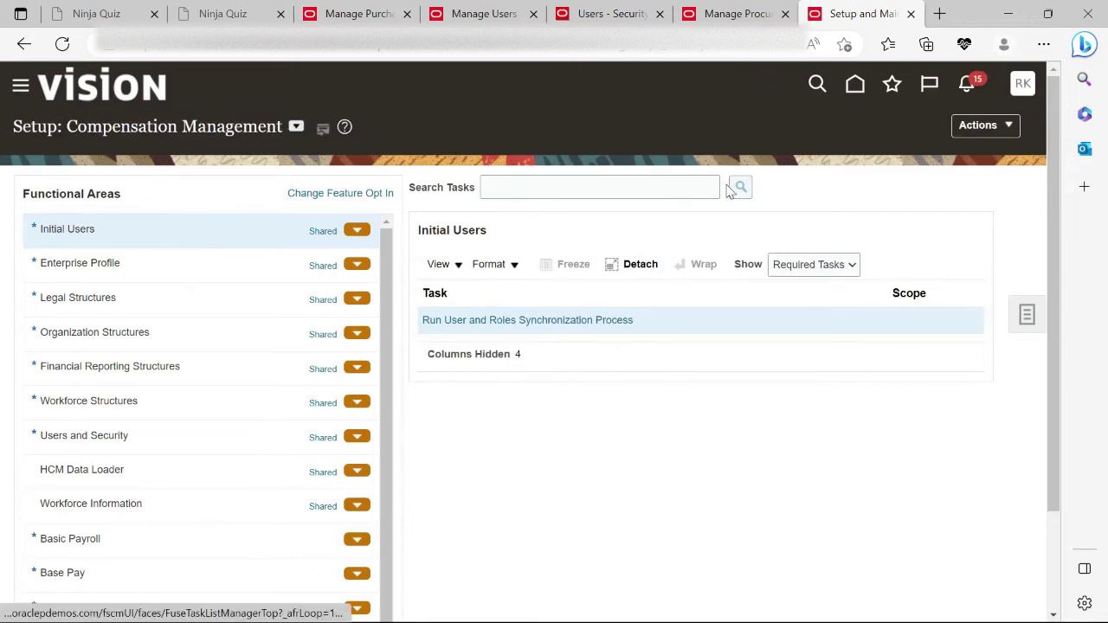
Switch the setup offering to Procurement.
click(707, 188)
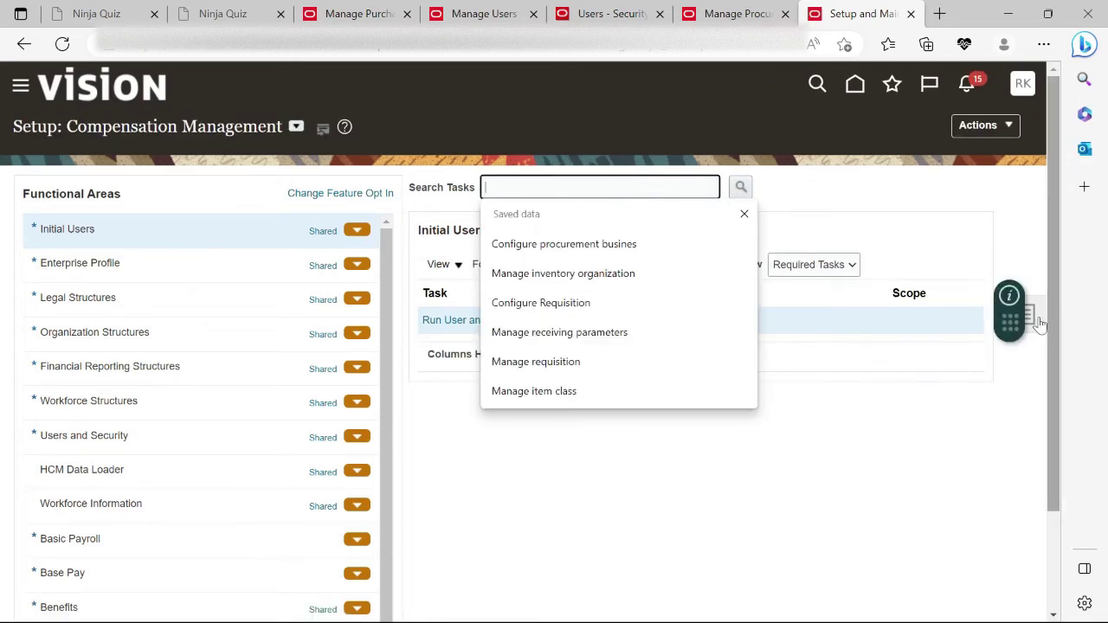
click(294, 129)
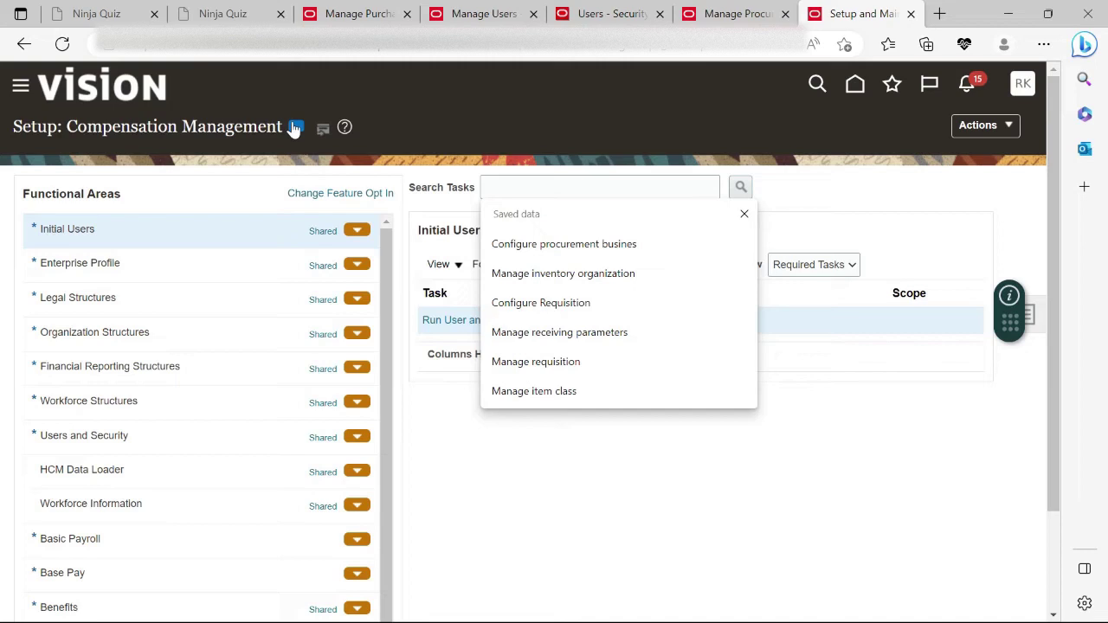
click(294, 128)
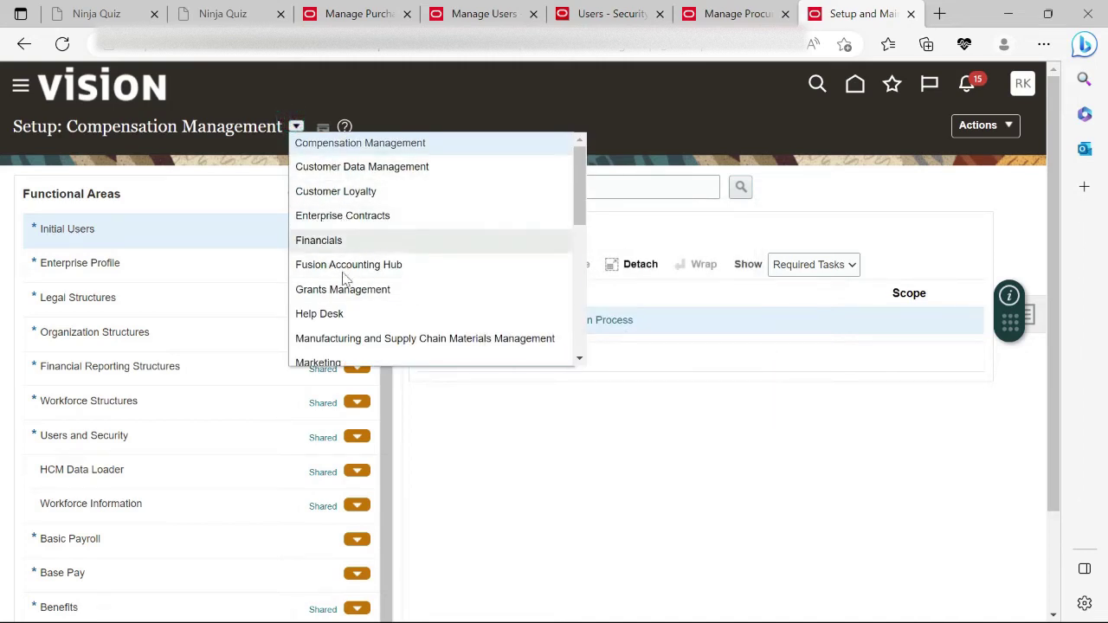
scroll(345, 272, down, 1)
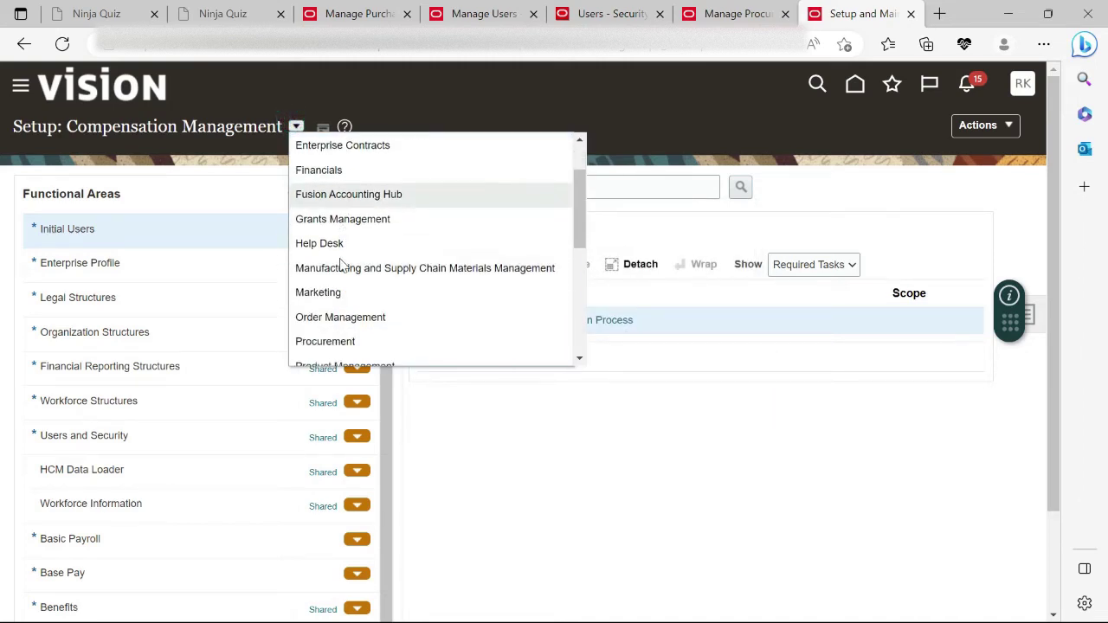
click(343, 343)
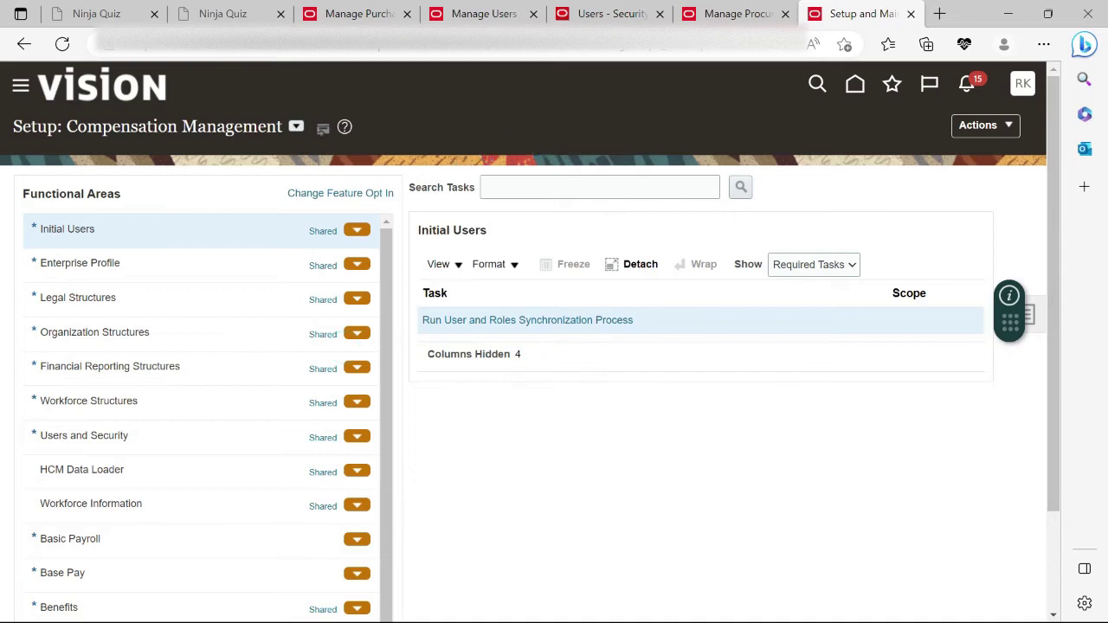
Search tasks for 'Manage Bus' and go to Manage Business Unit under Organization Structures.
click(544, 189)
text(Manage Bus)
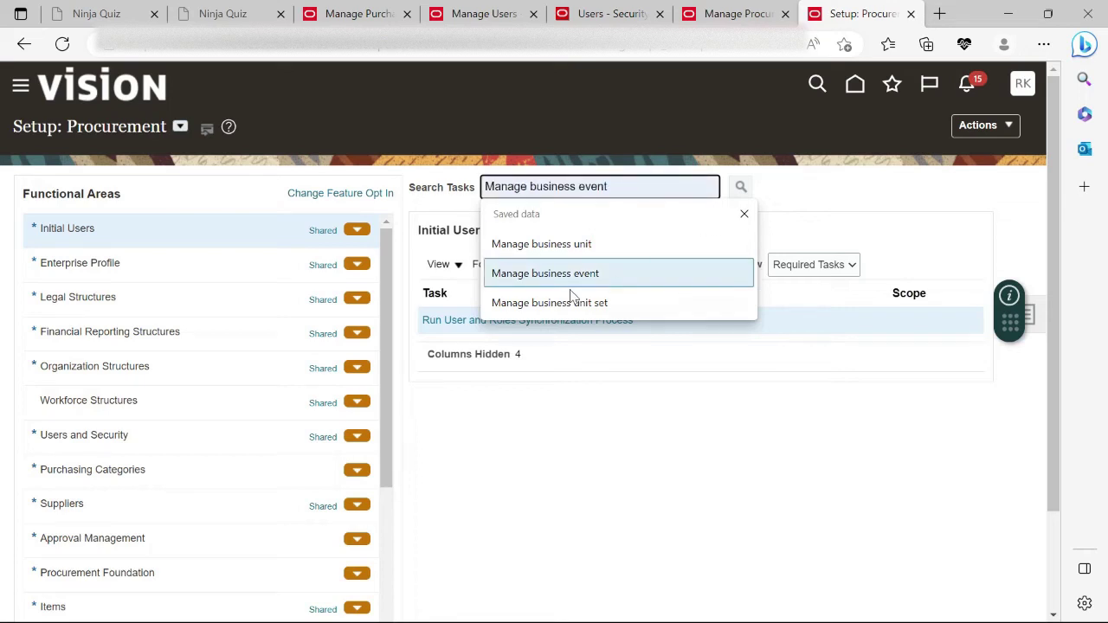
key(Return)
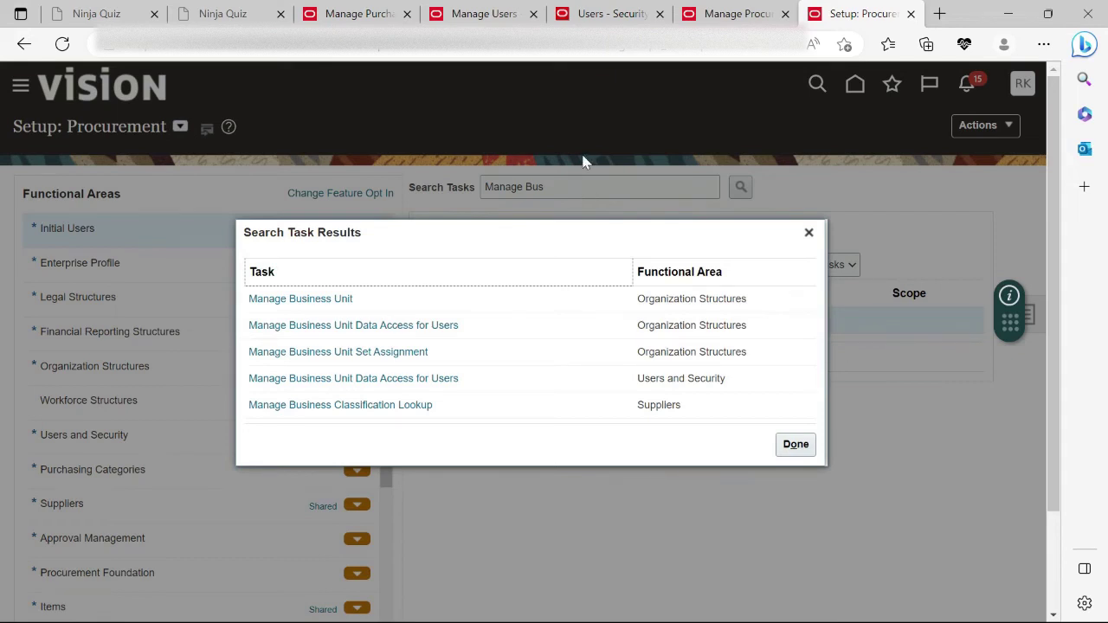
click(315, 299)
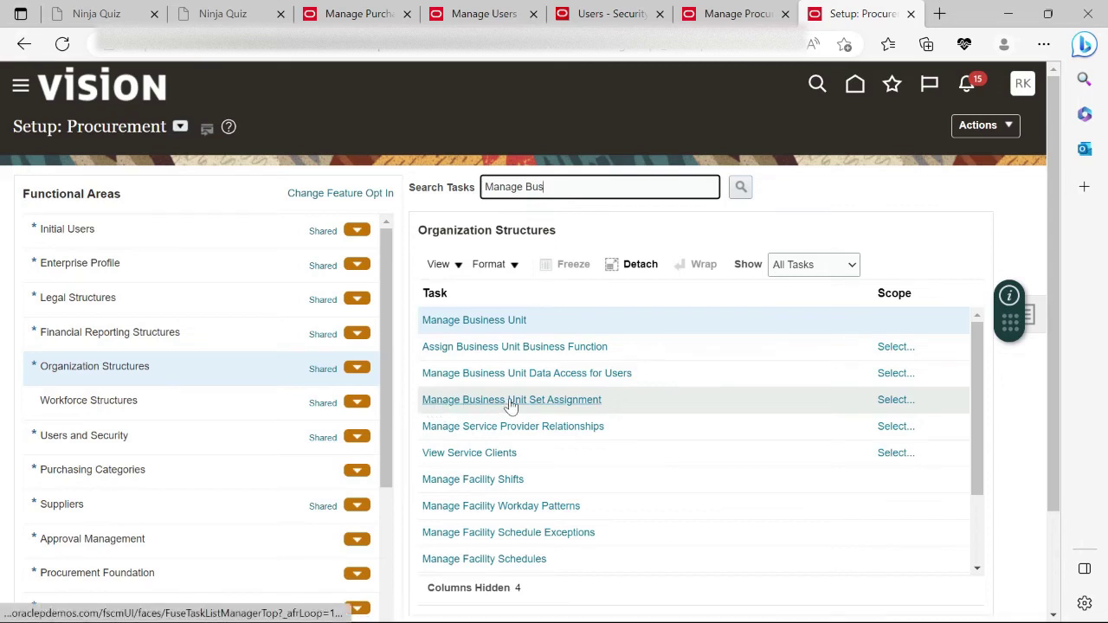
Search Manage Business Units to confirm Argentina Business Unit is active, then return to Procurement setup.
click(475, 315)
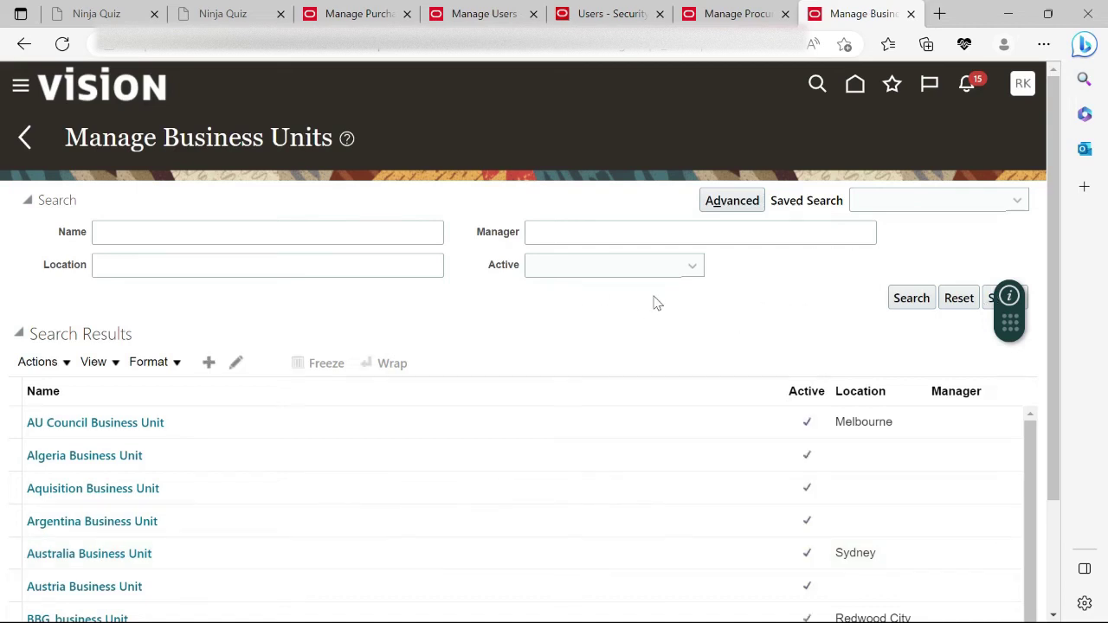
scroll(341, 290, down, 1)
scroll(452, 309, up, 1)
scroll(459, 319, down, 2)
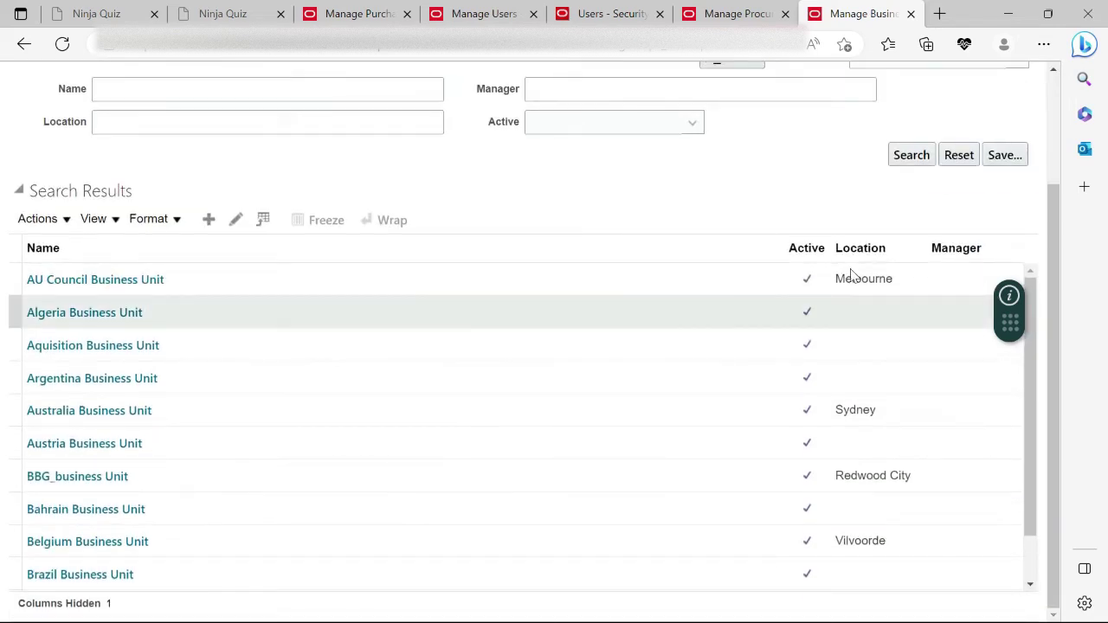
scroll(212, 316, up, 2)
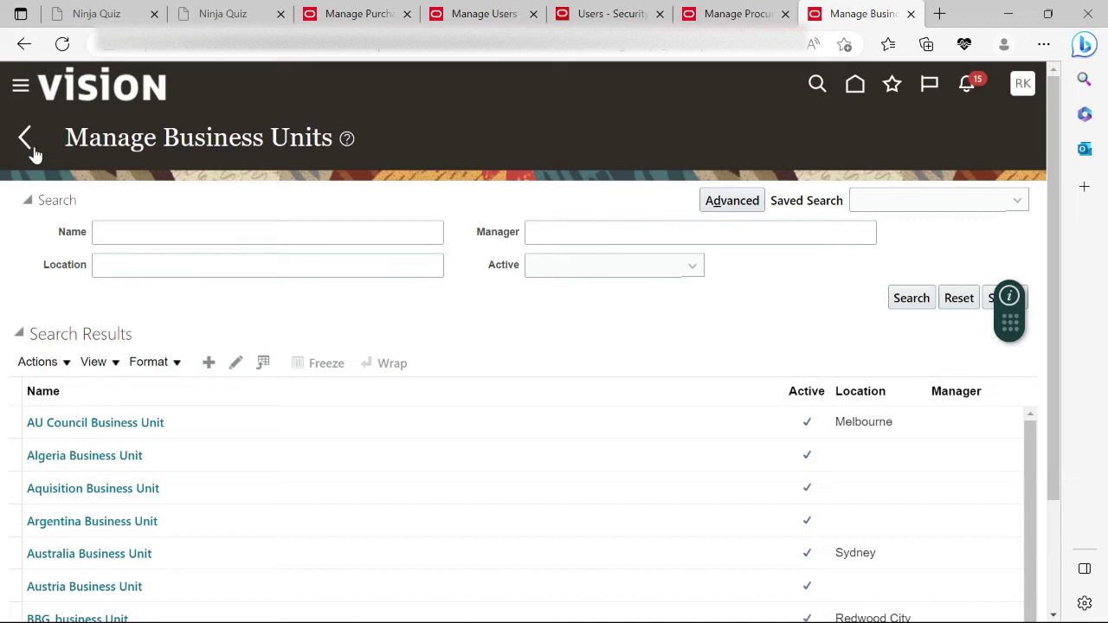
click(198, 234)
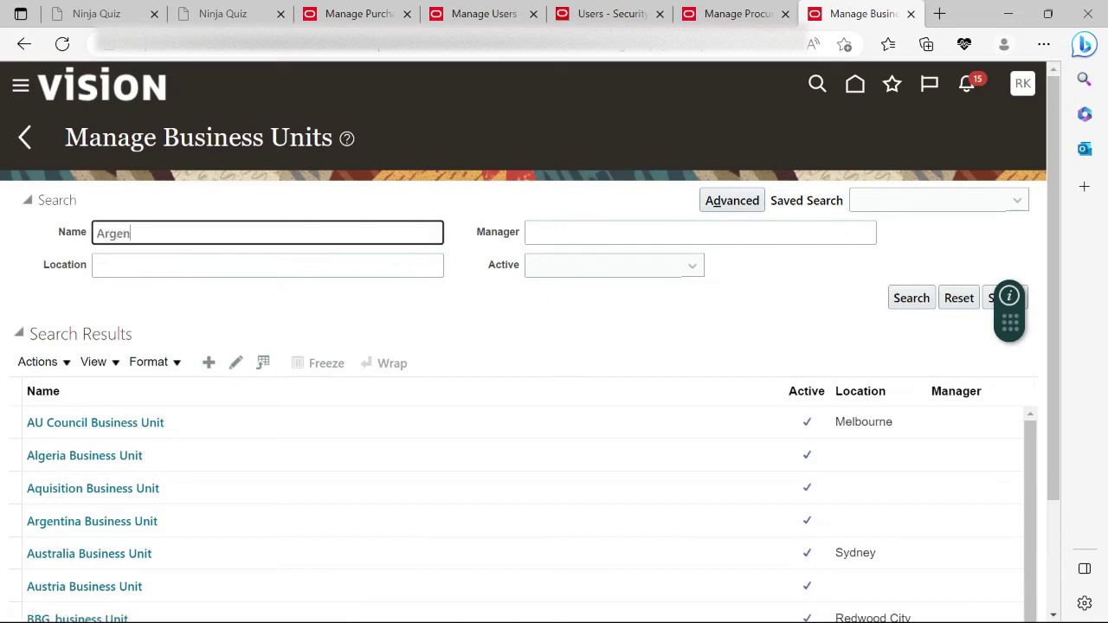
click(909, 297)
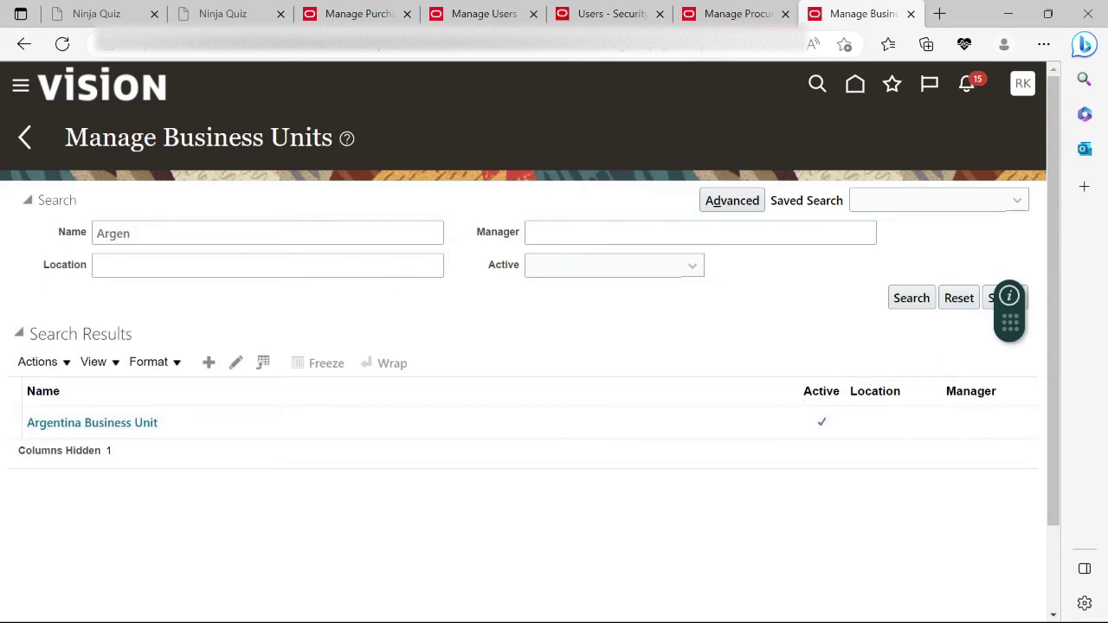
click(24, 135)
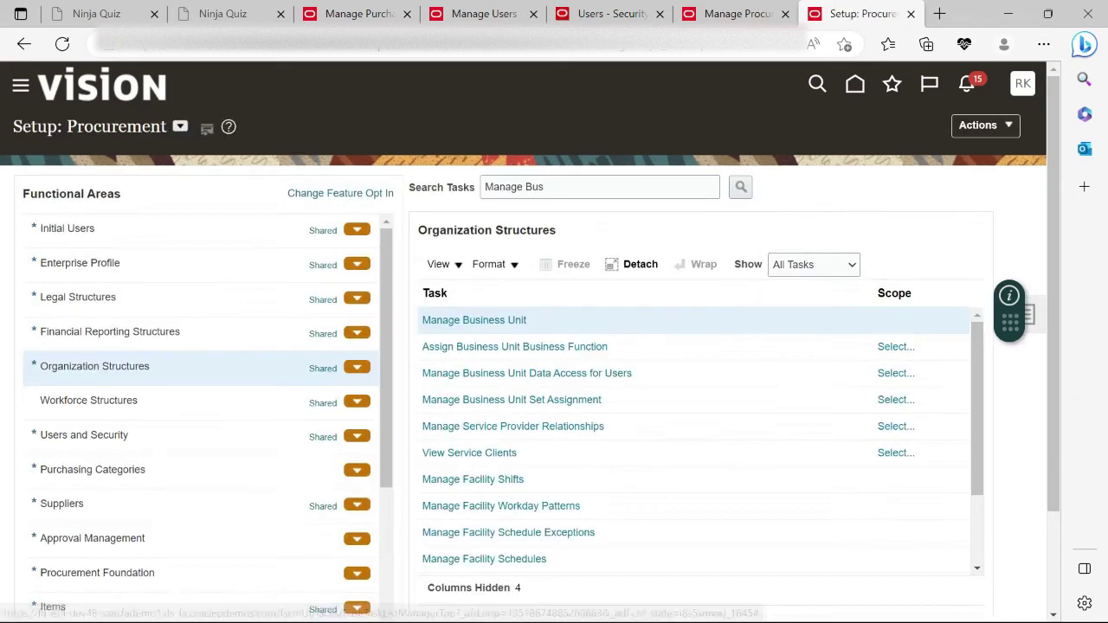
Open Assign Business Unit Business Function with the scope set to Argentina Business Unit.
click(464, 349)
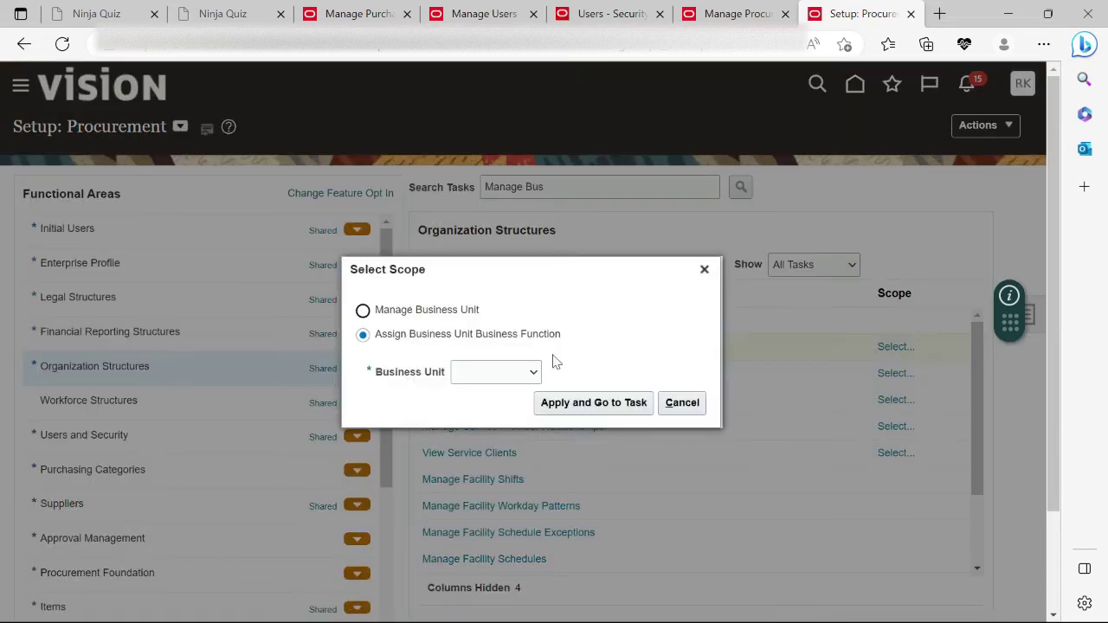
click(534, 373)
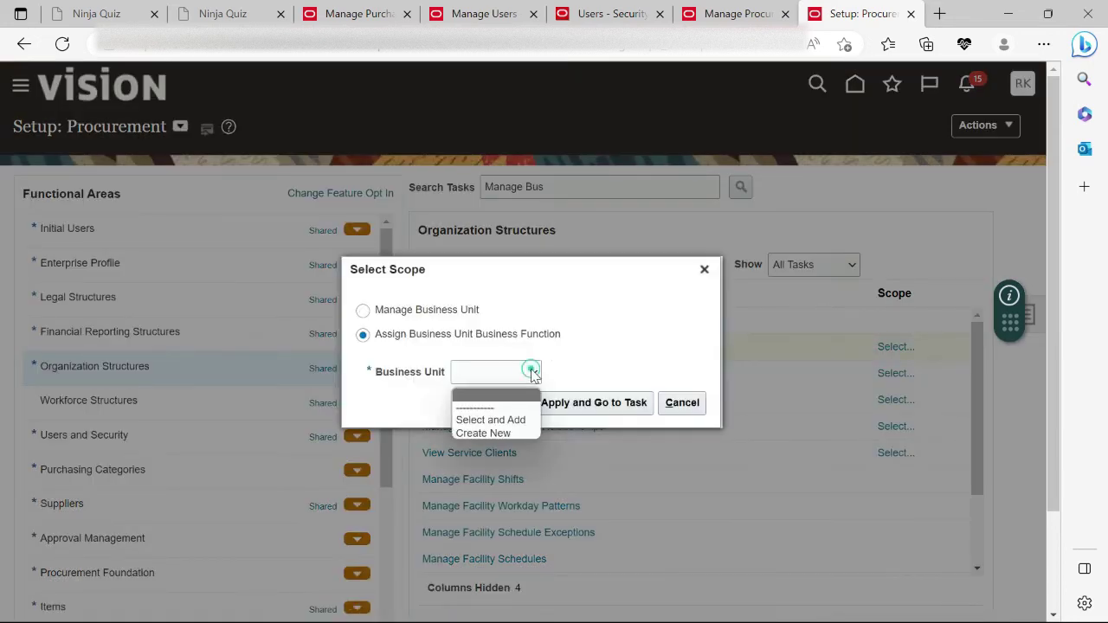
click(497, 415)
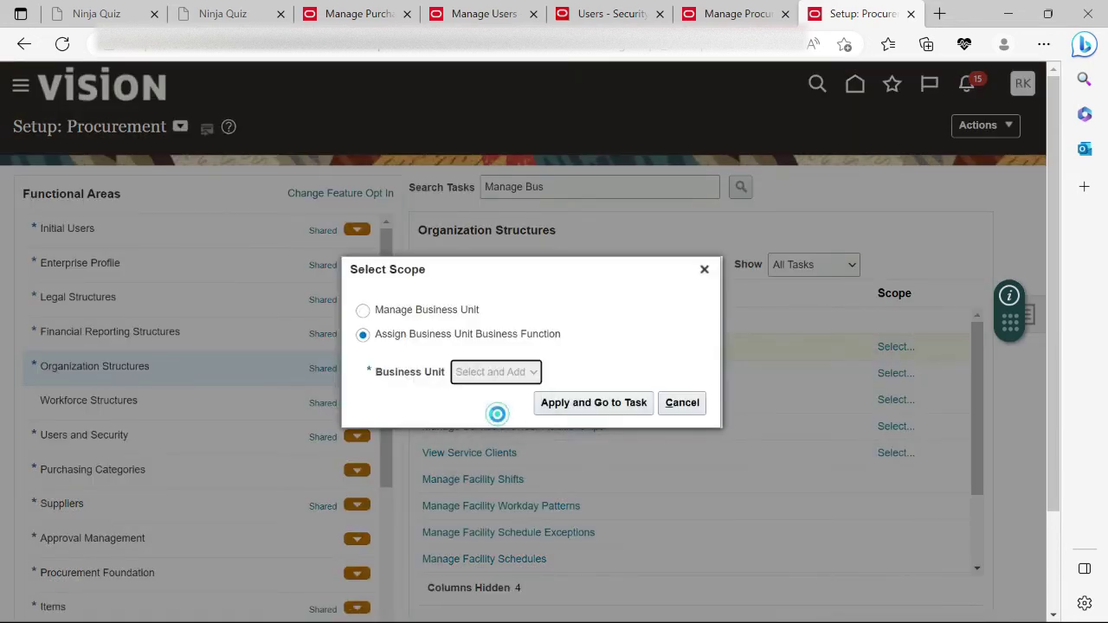
click(578, 407)
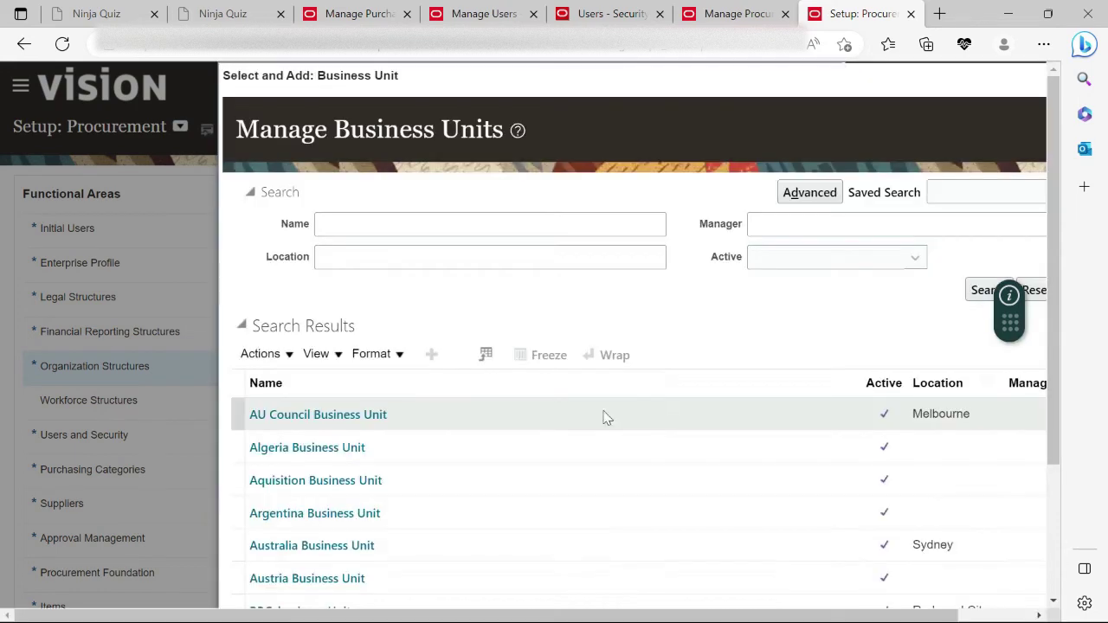
click(285, 512)
scroll(424, 380, down, 2)
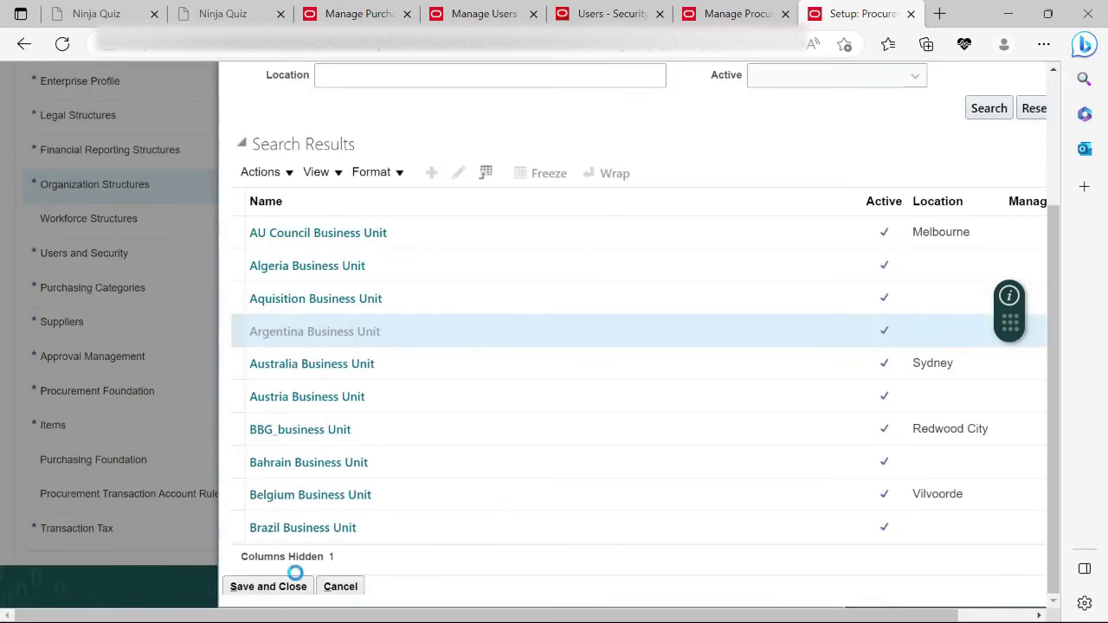
click(272, 586)
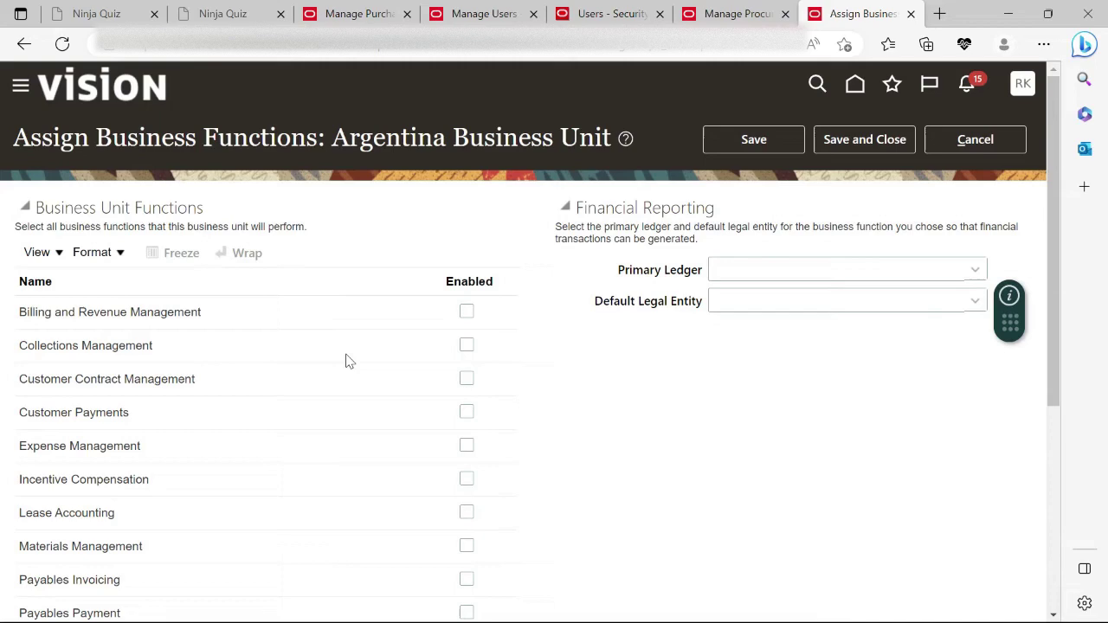
Tick Enabled for Procurement and Procurement Contract Management alongside Payables Payment in the functions list.
scroll(345, 361, down, 5)
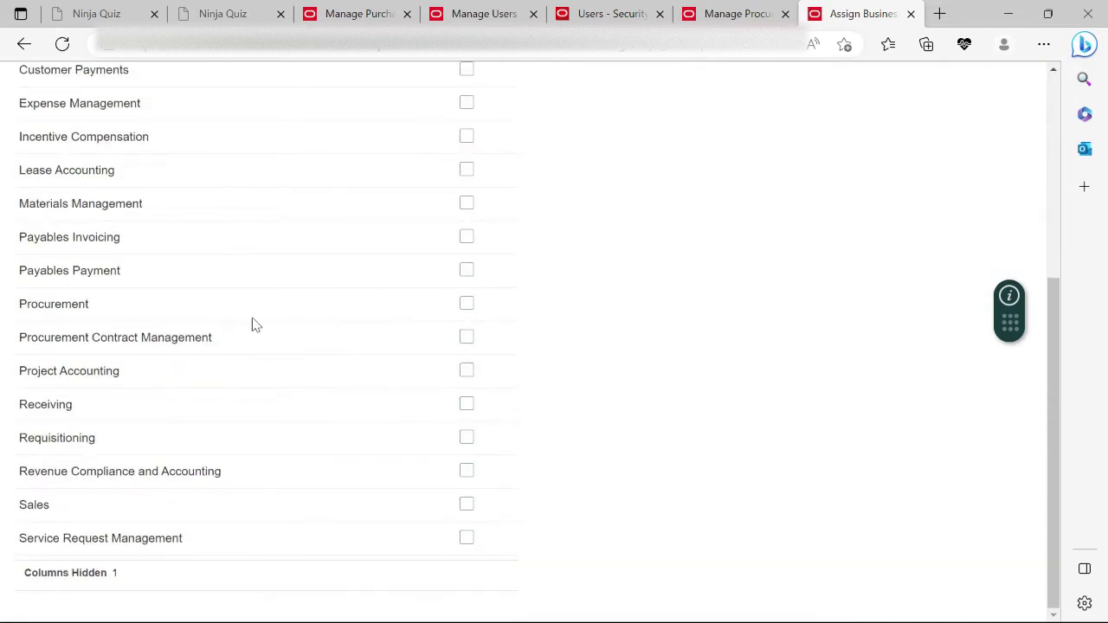
scroll(252, 324, up, 5)
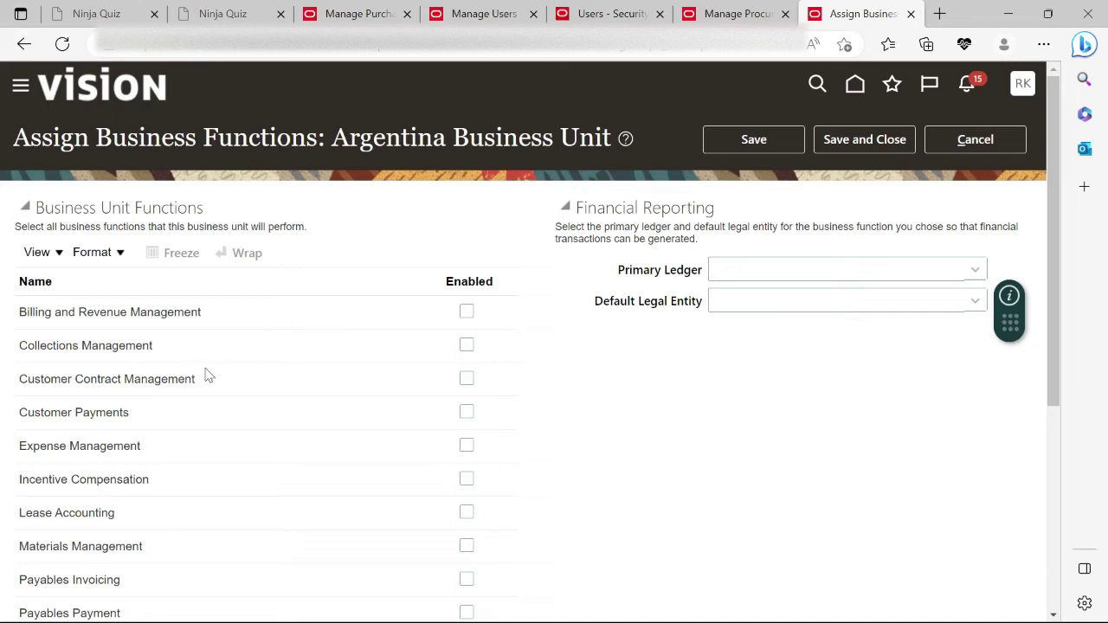
scroll(256, 444, down, 2)
scroll(293, 491, down, 4)
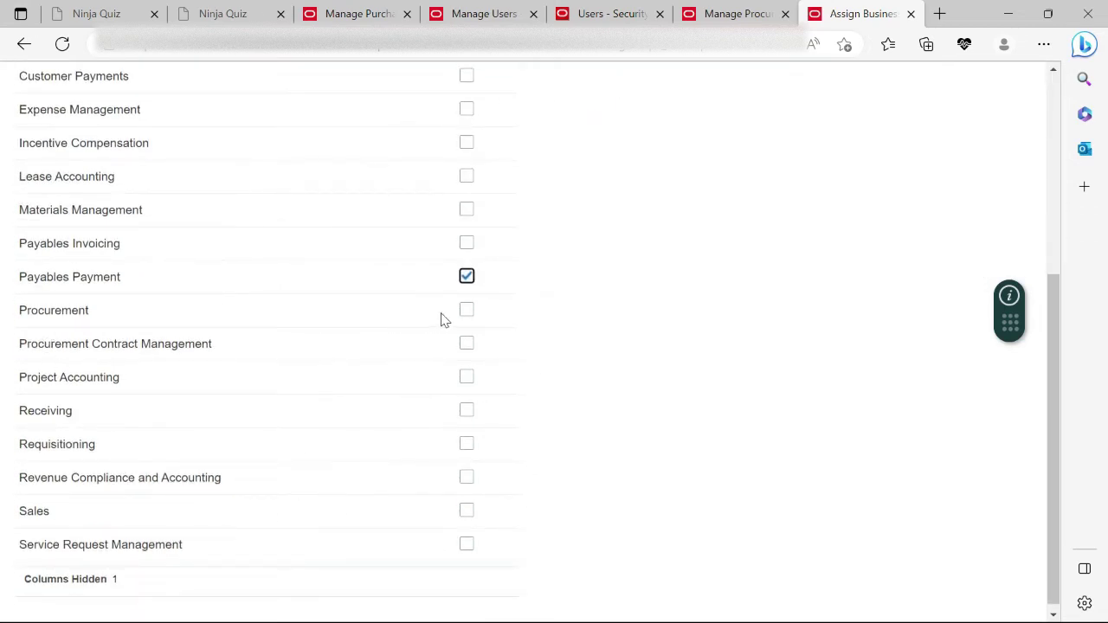
click(464, 312)
click(465, 346)
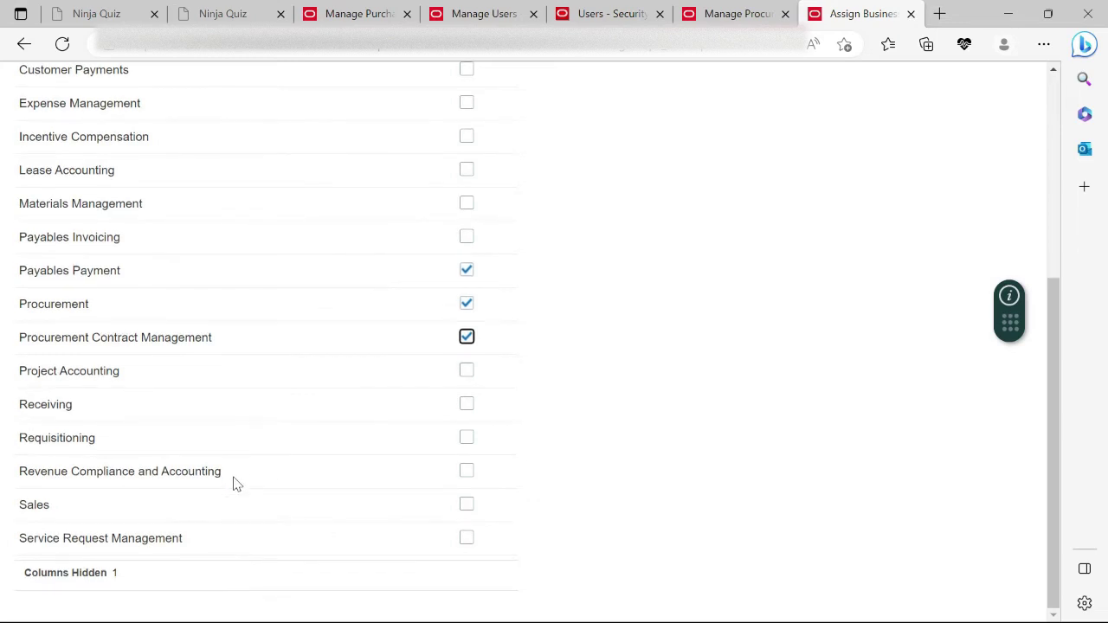
scroll(407, 450, up, 5)
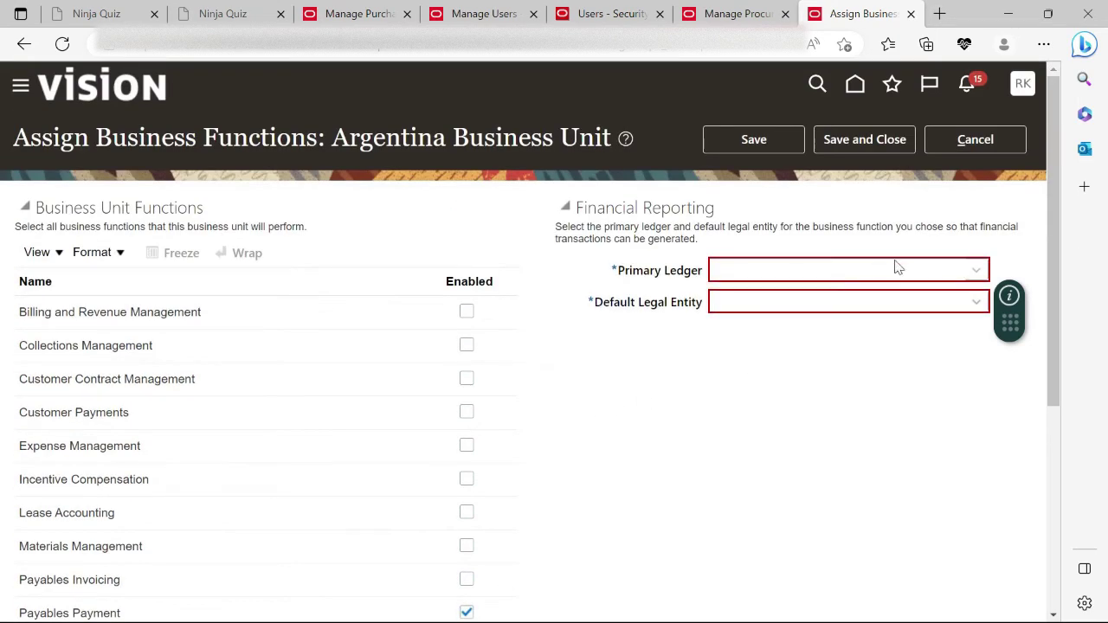
Try typing 'USI' directly into the Primary Ledger field, then clear the stray entry.
click(975, 271)
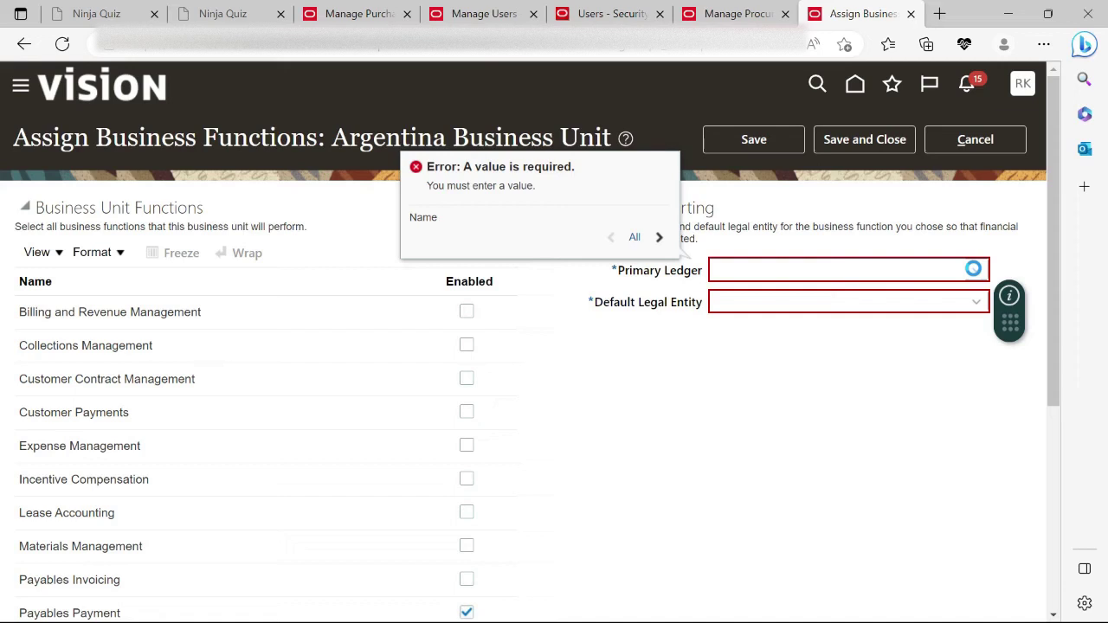
click(732, 273)
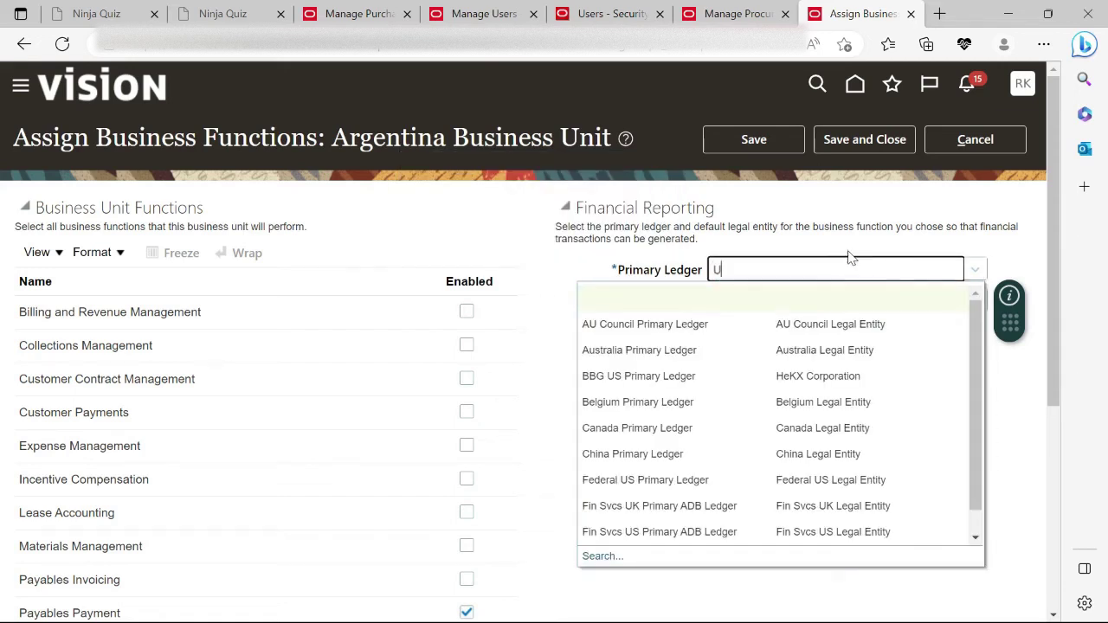
text(USI)
key(Tab)
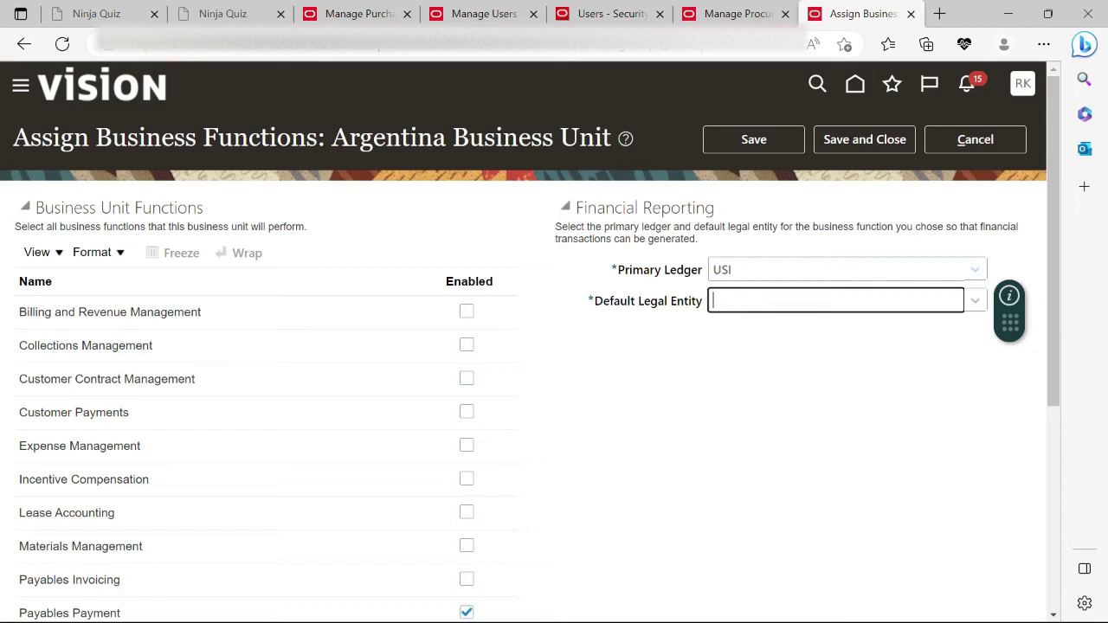
click(736, 269)
key(BackSpace)
key(Tab)
Pick US Primary Ledger with US1 Legal Entity through search, save, and return to the agent form.
click(974, 268)
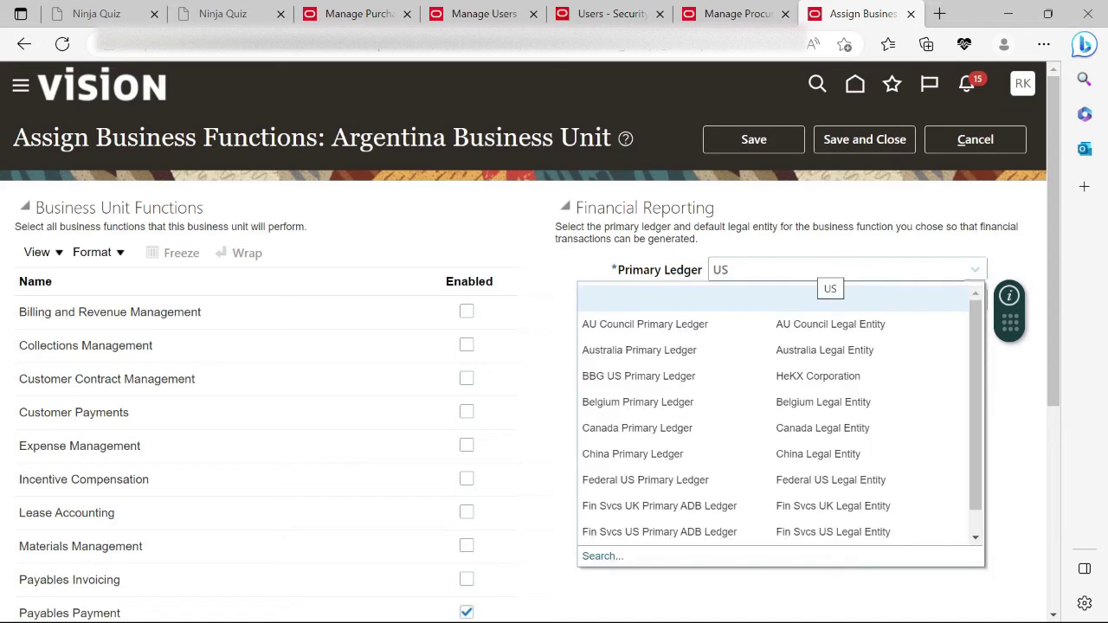
click(594, 555)
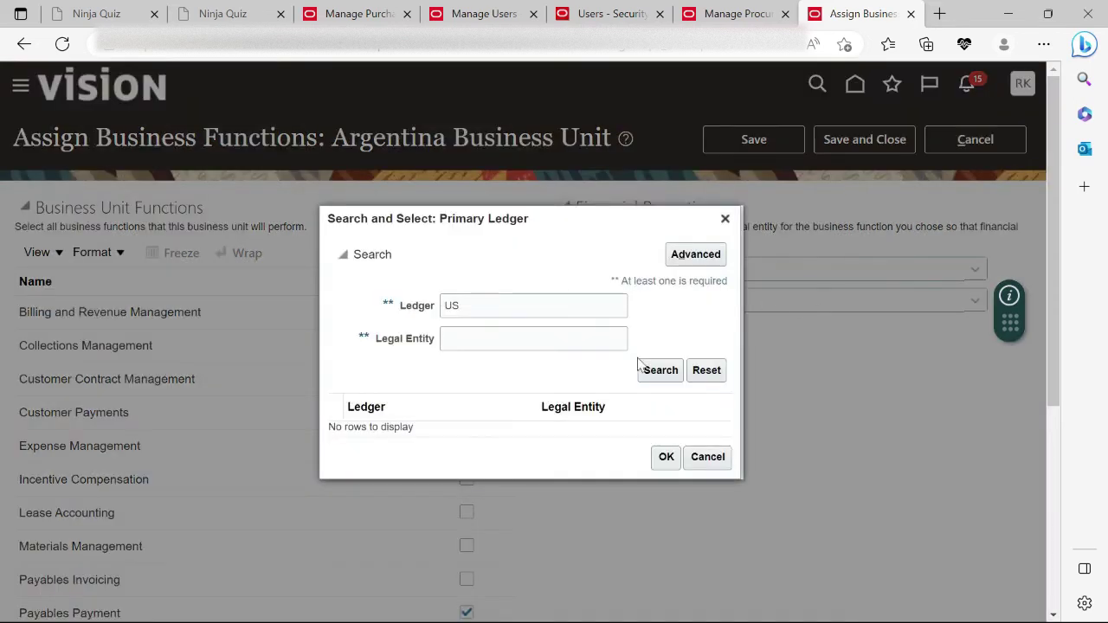
click(664, 380)
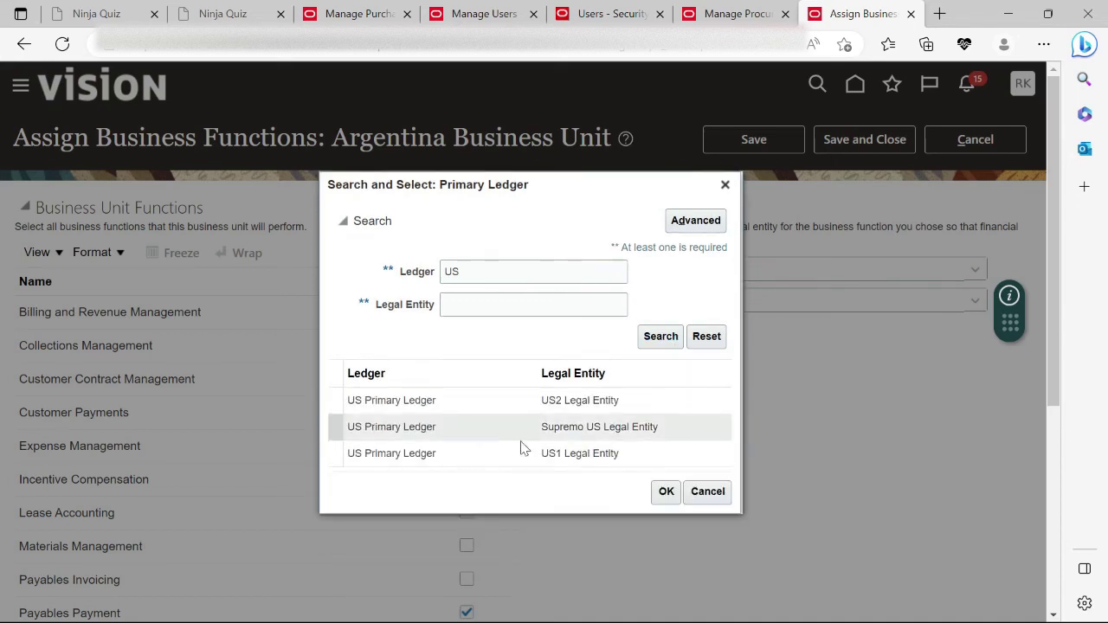
click(519, 453)
click(546, 446)
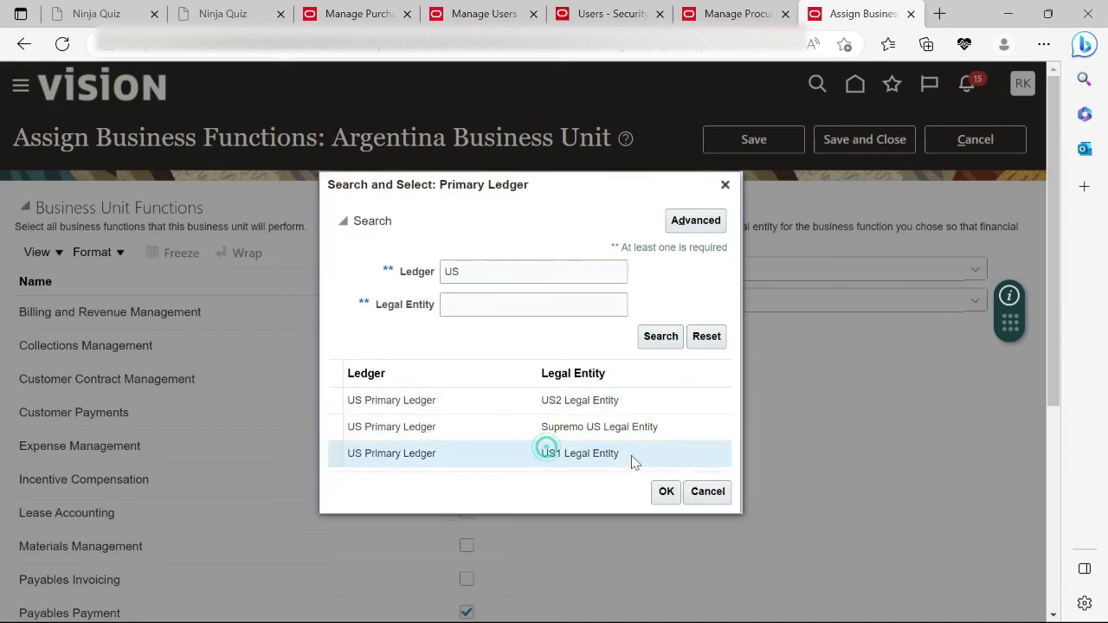
click(666, 492)
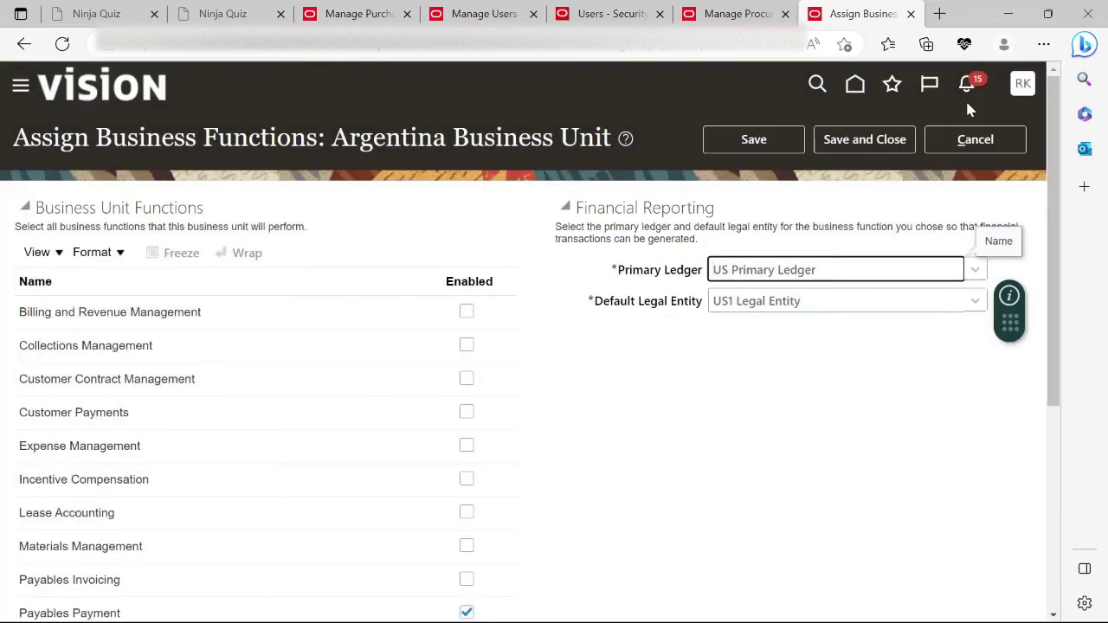
click(878, 145)
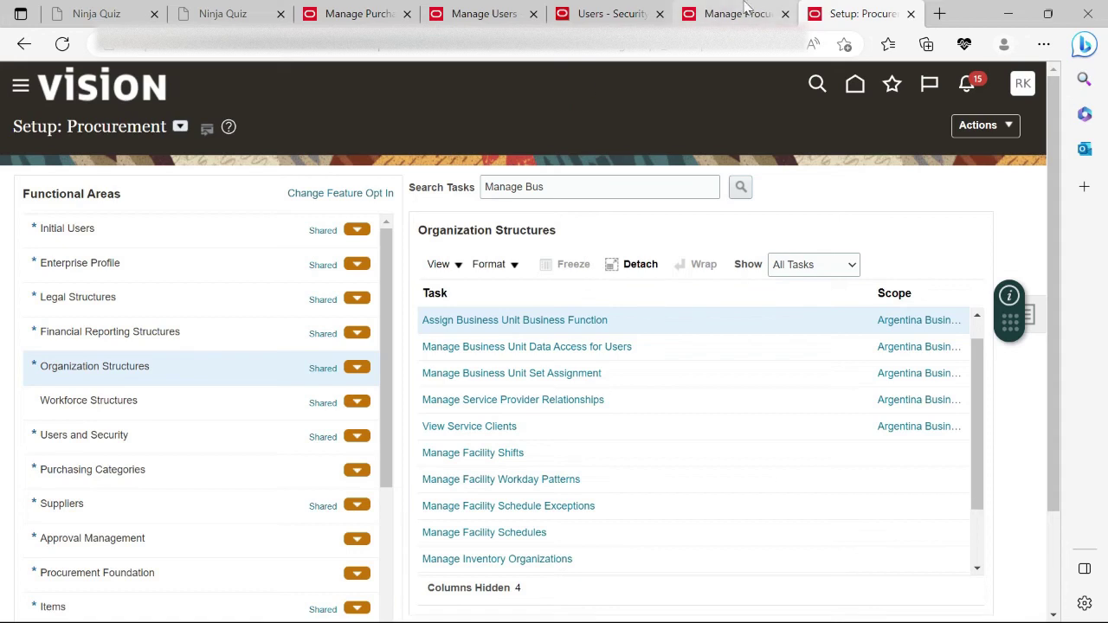
click(714, 13)
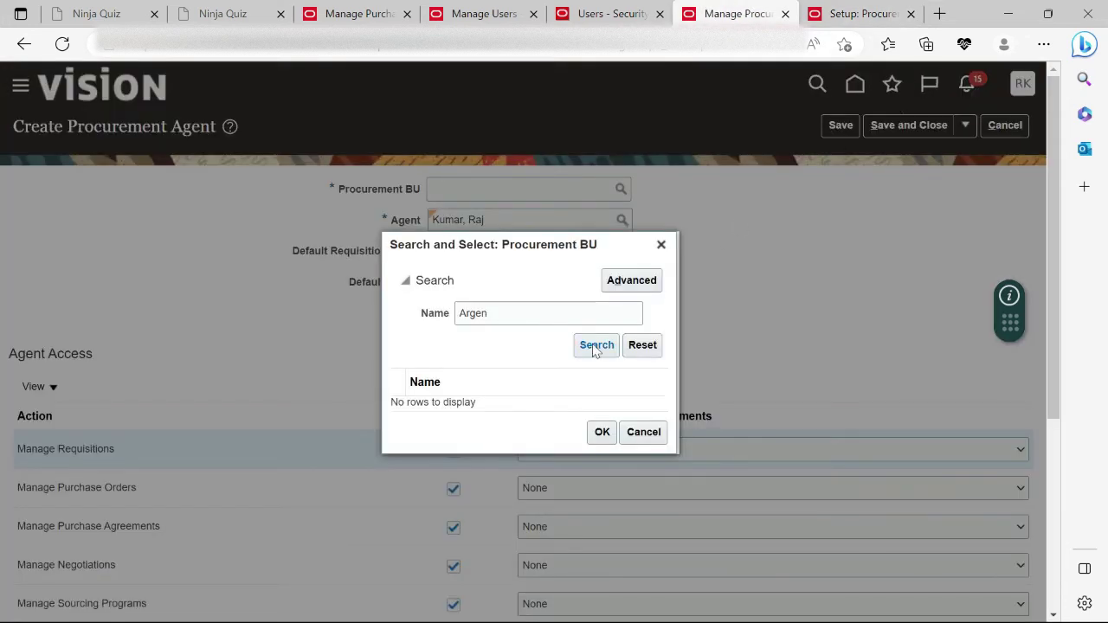
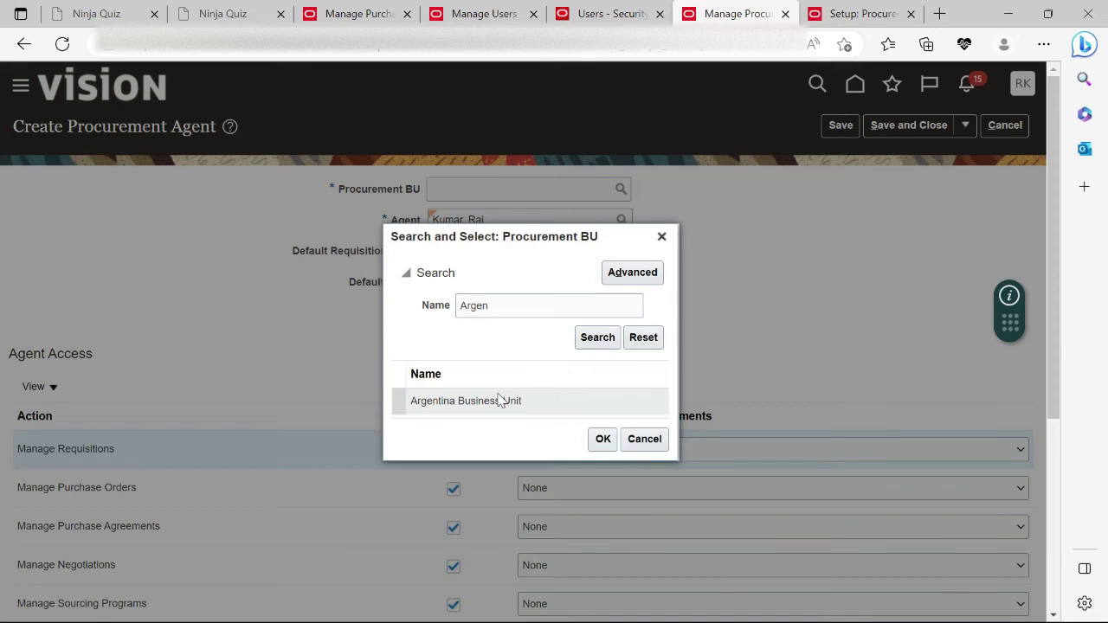
Set the agent's Procurement BU to Argentina Business Unit and review the access settings.
click(547, 403)
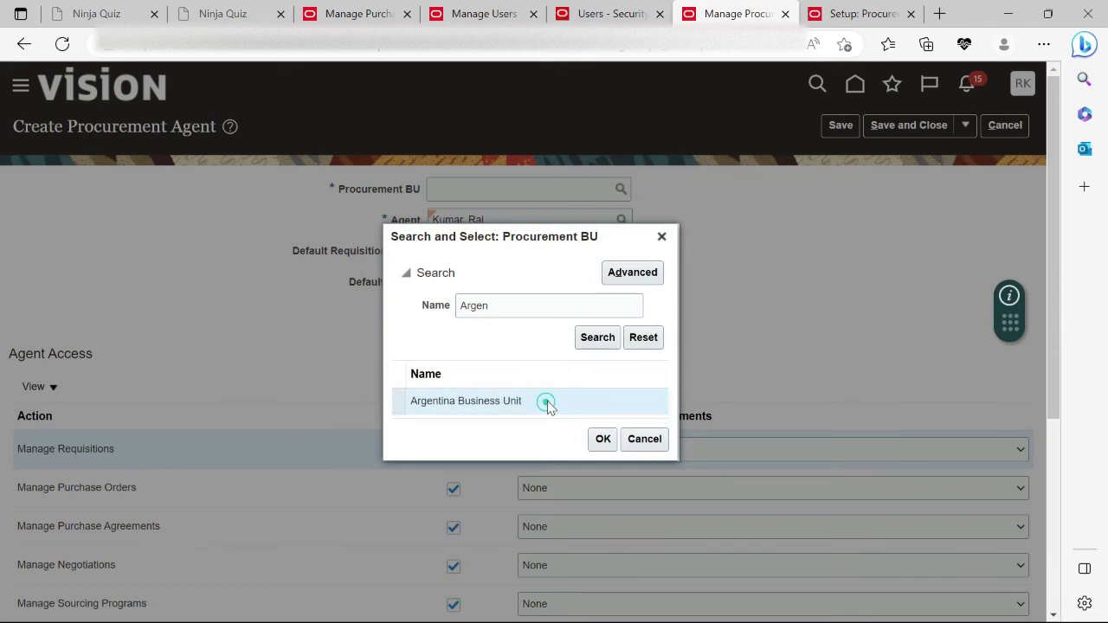
click(600, 439)
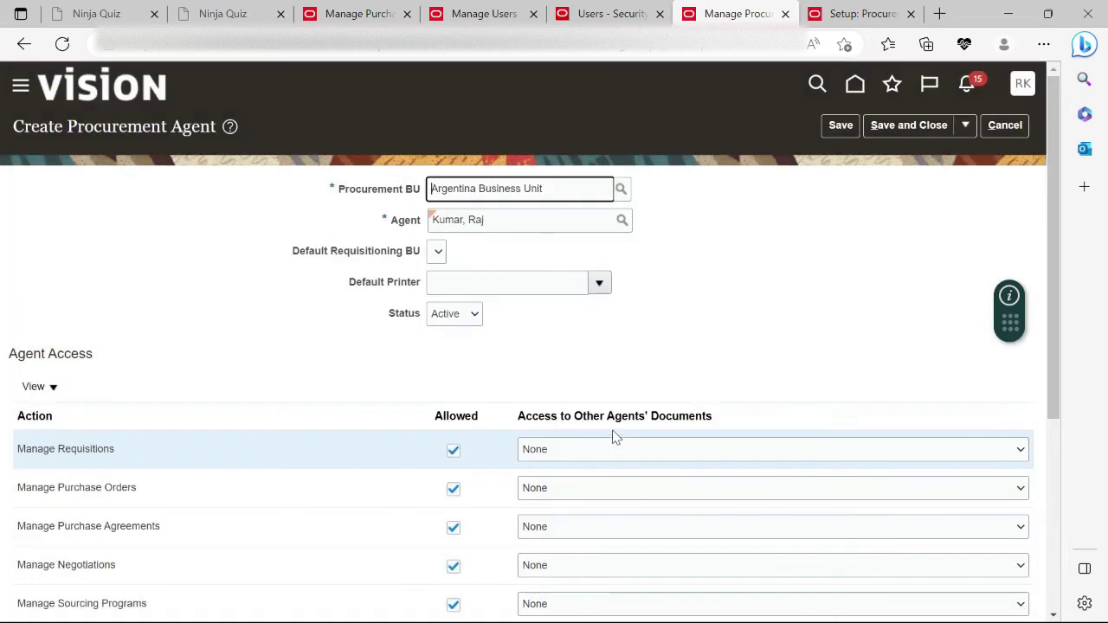
click(532, 244)
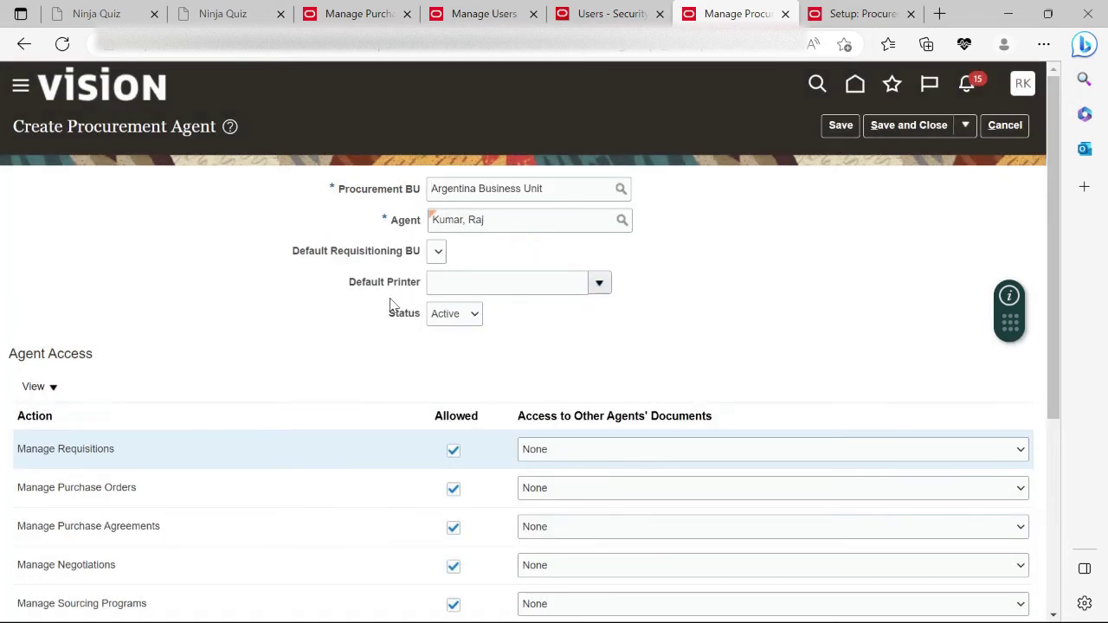
scroll(619, 364, down, 3)
scroll(655, 323, up, 2)
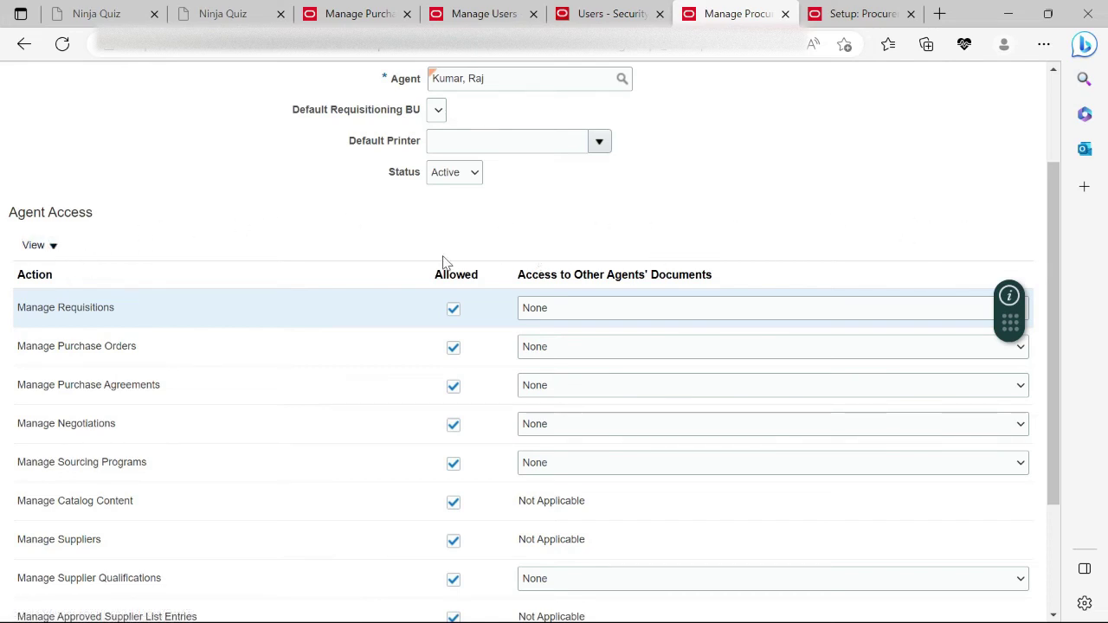
scroll(692, 270, up, 3)
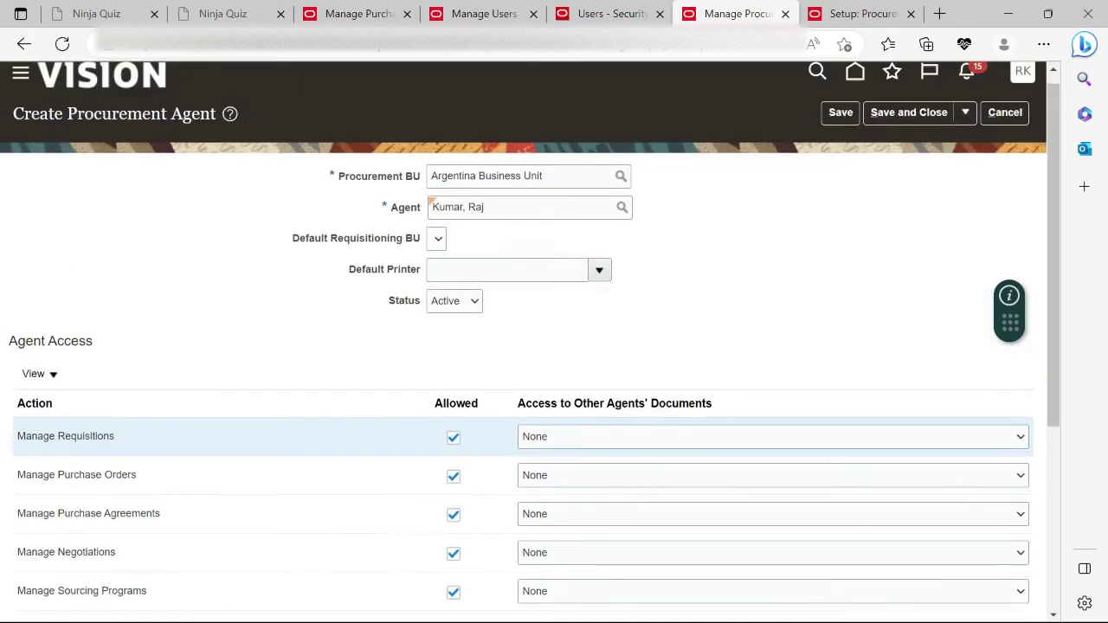
scroll(562, 312, down, 2)
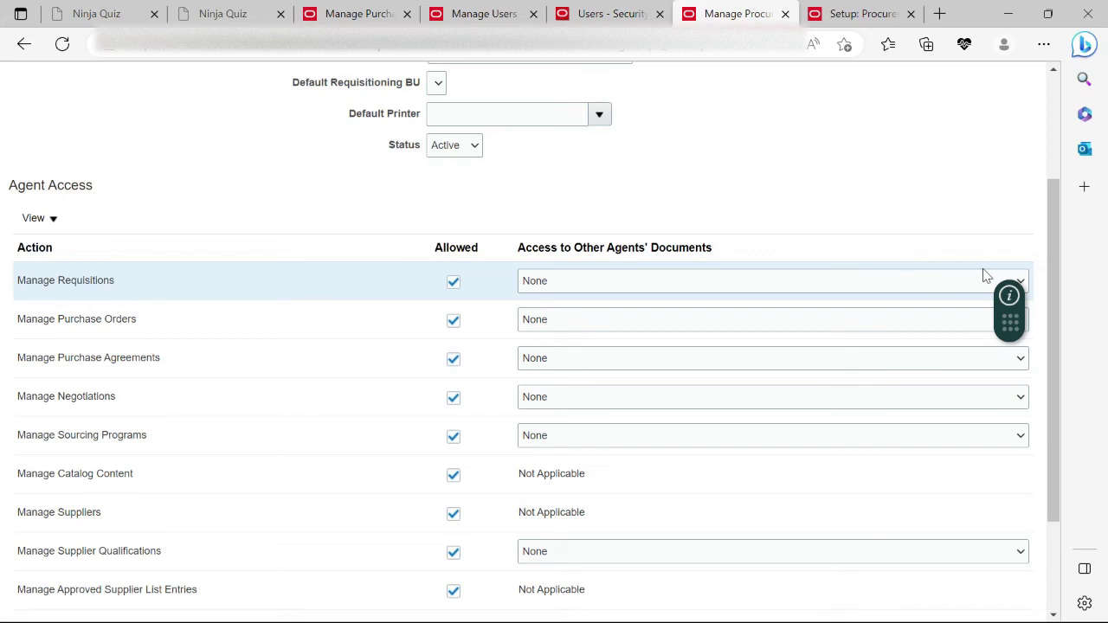
click(984, 279)
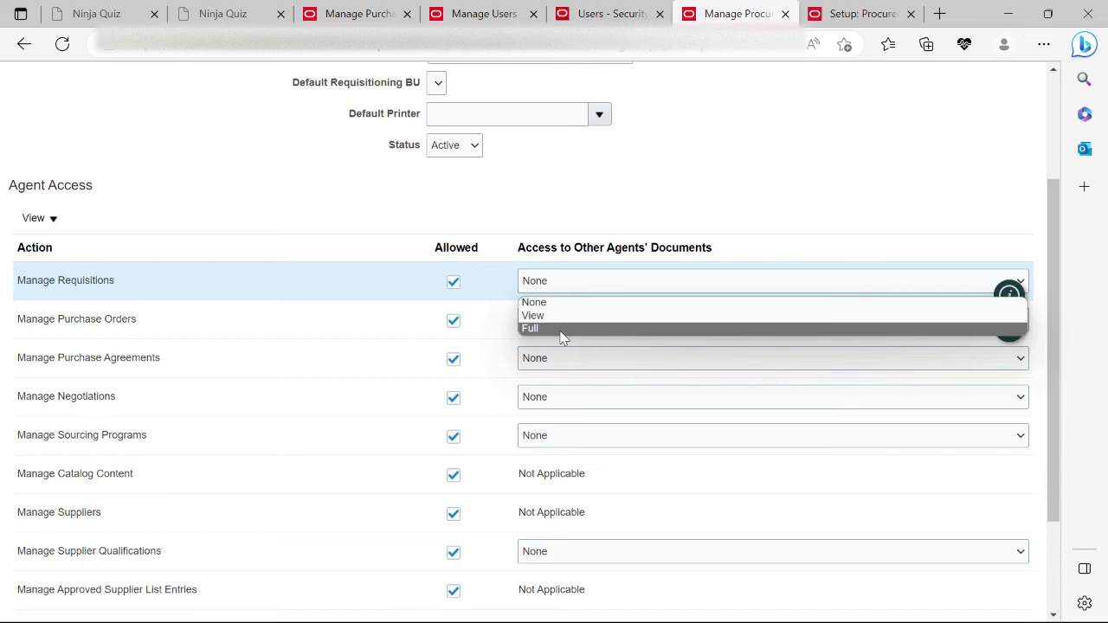
Grant Full access to other agents' documents for Manage Requisitions and Manage Purchase Orders.
click(560, 329)
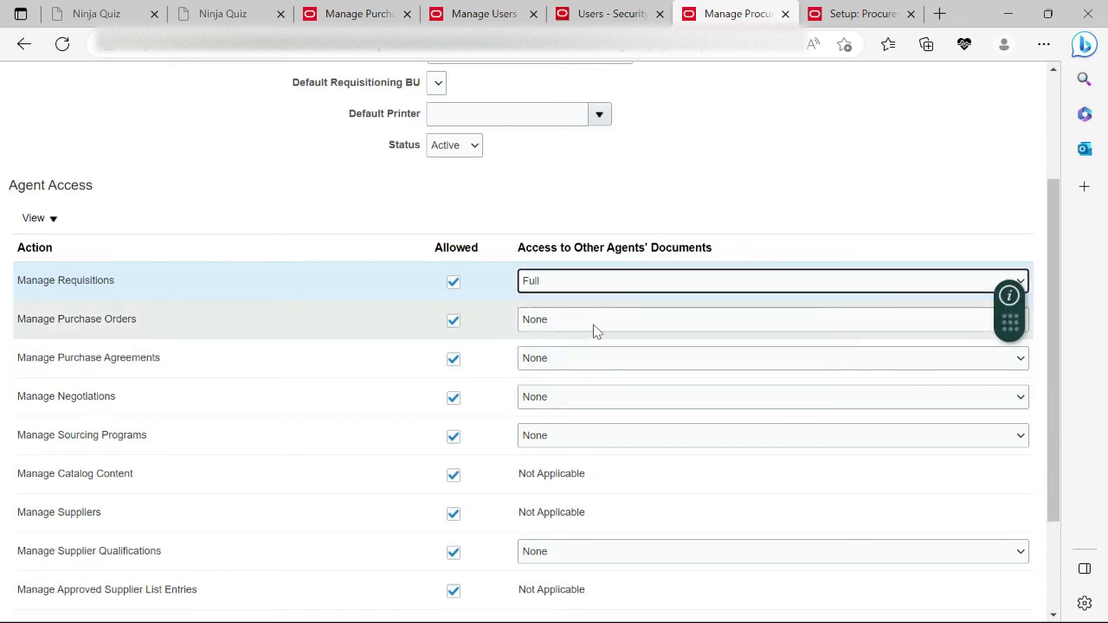
click(593, 324)
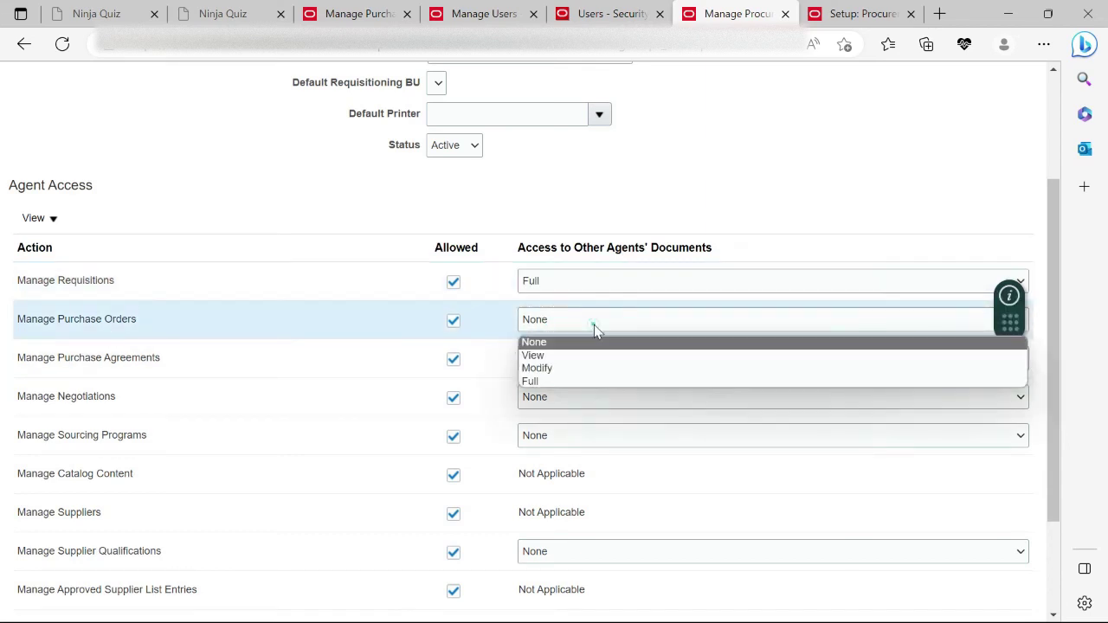
click(568, 382)
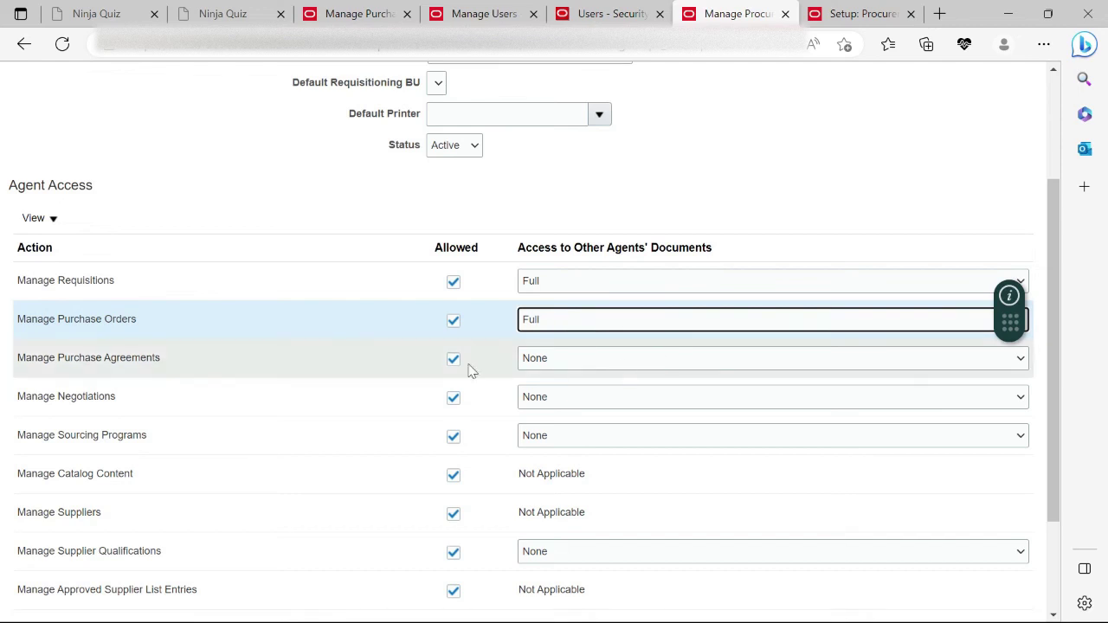
scroll(658, 435, down, 2)
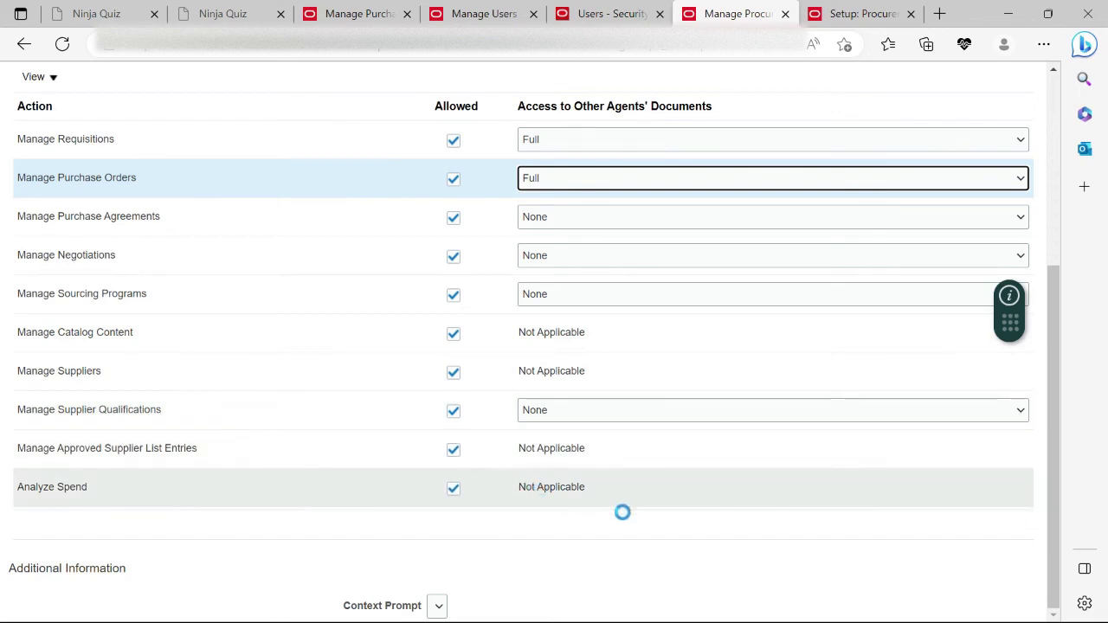
scroll(725, 533, up, 4)
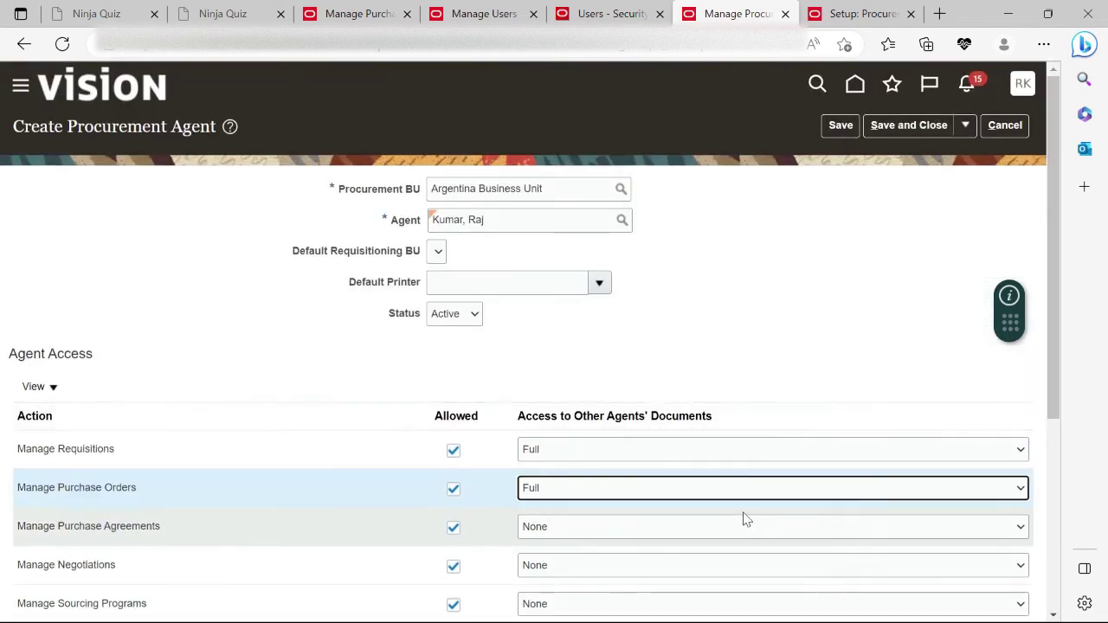
Save the new procurement agent, sign out, and sign back in as the new user.
click(919, 125)
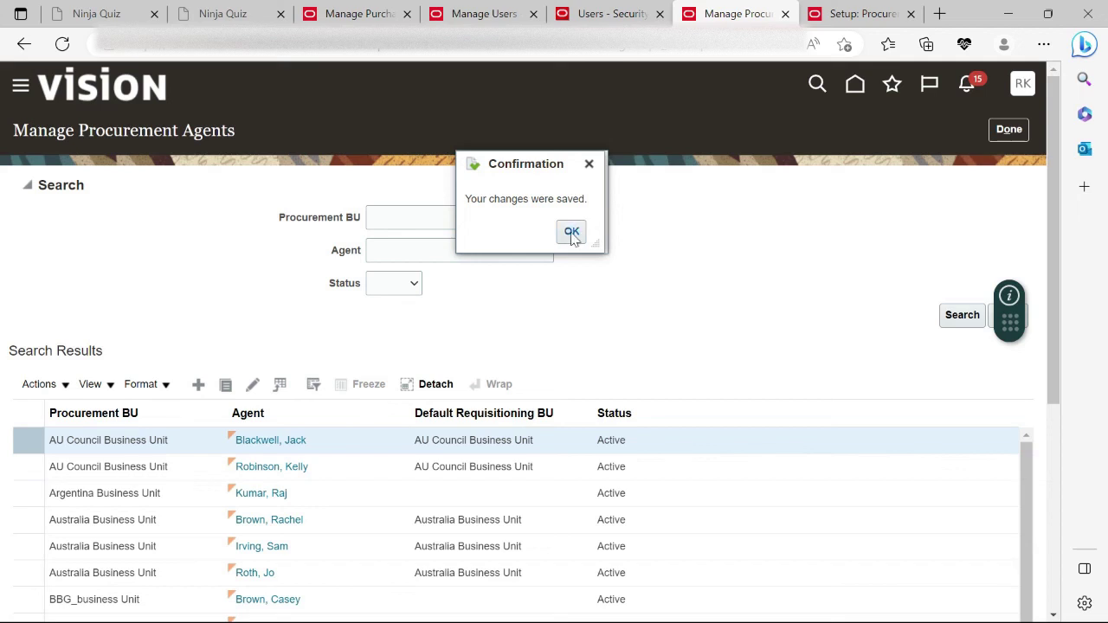
click(571, 235)
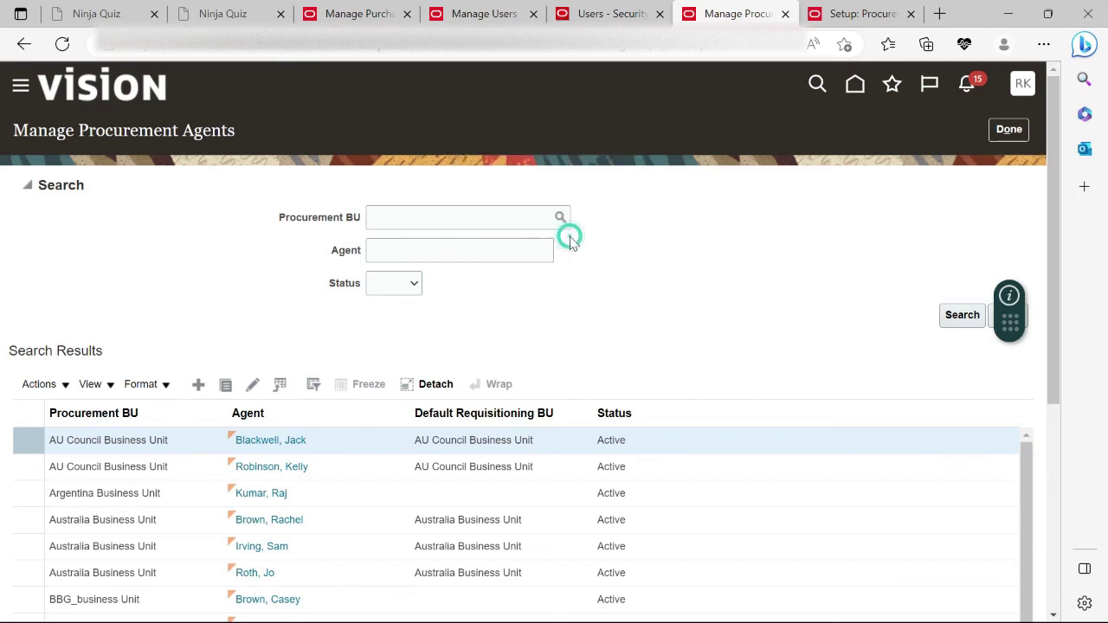
click(1022, 84)
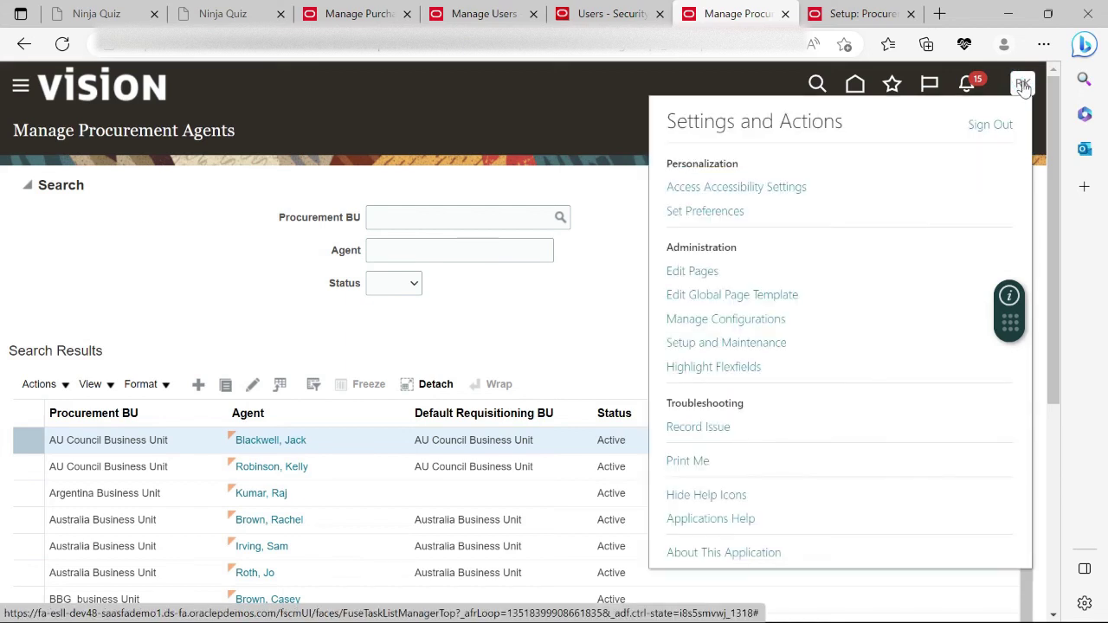
click(991, 126)
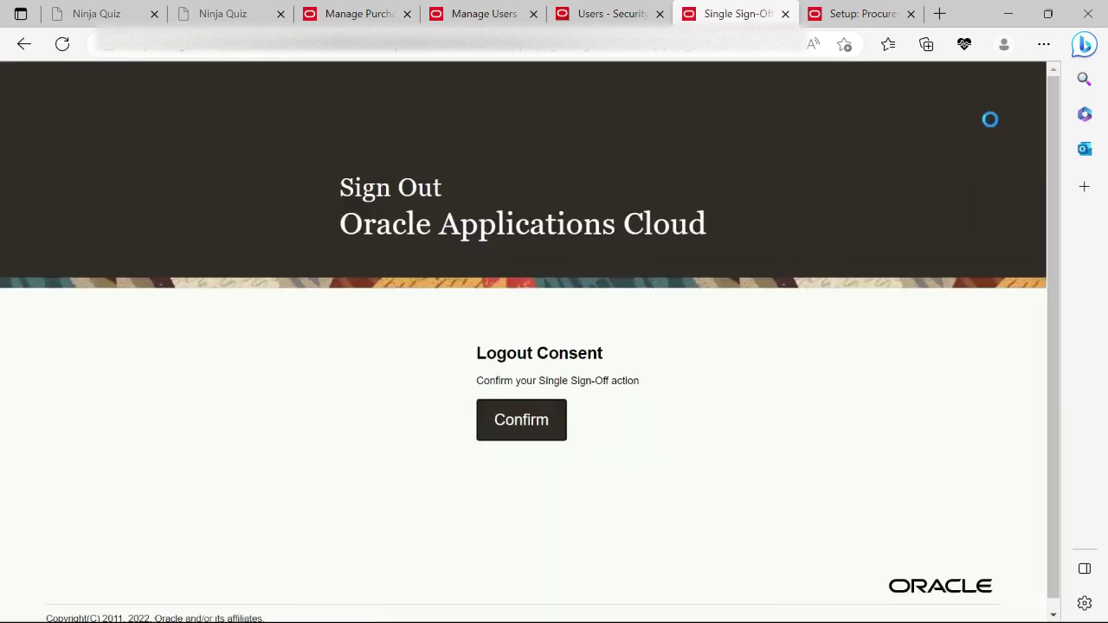
click(519, 431)
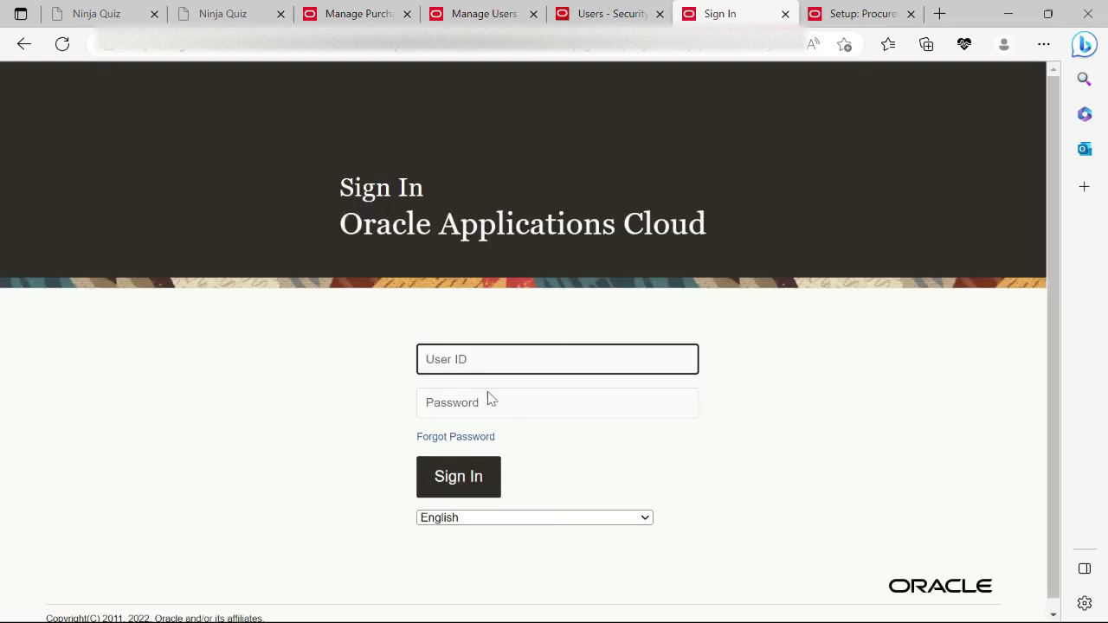
click(462, 478)
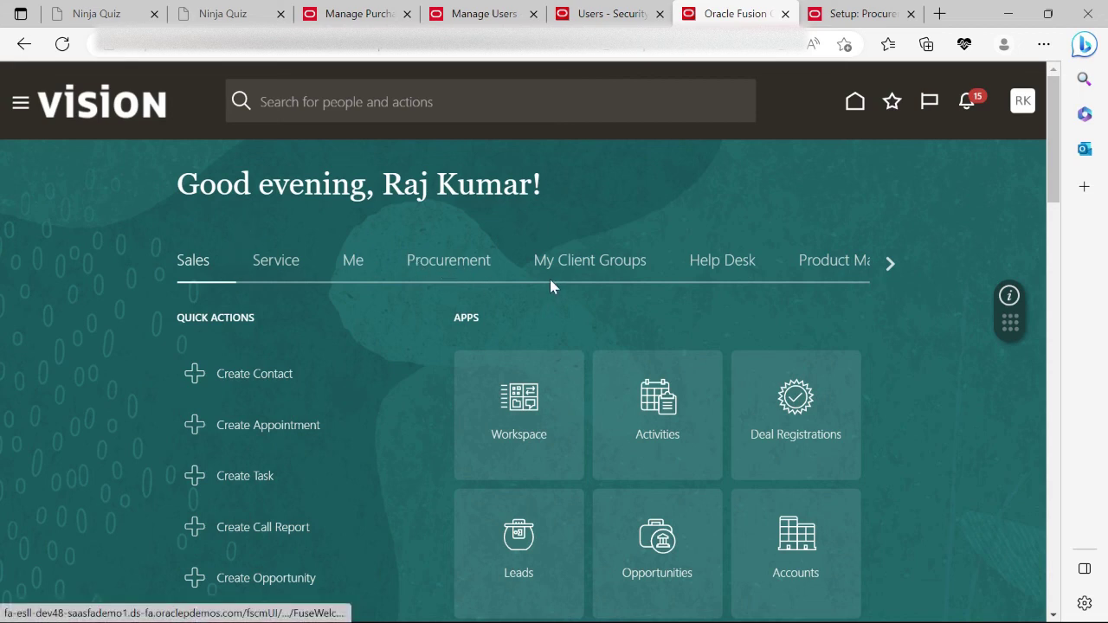
Open Procurement's Purchase Orders work area, then minimize the browser and show hidden tray icons.
click(433, 267)
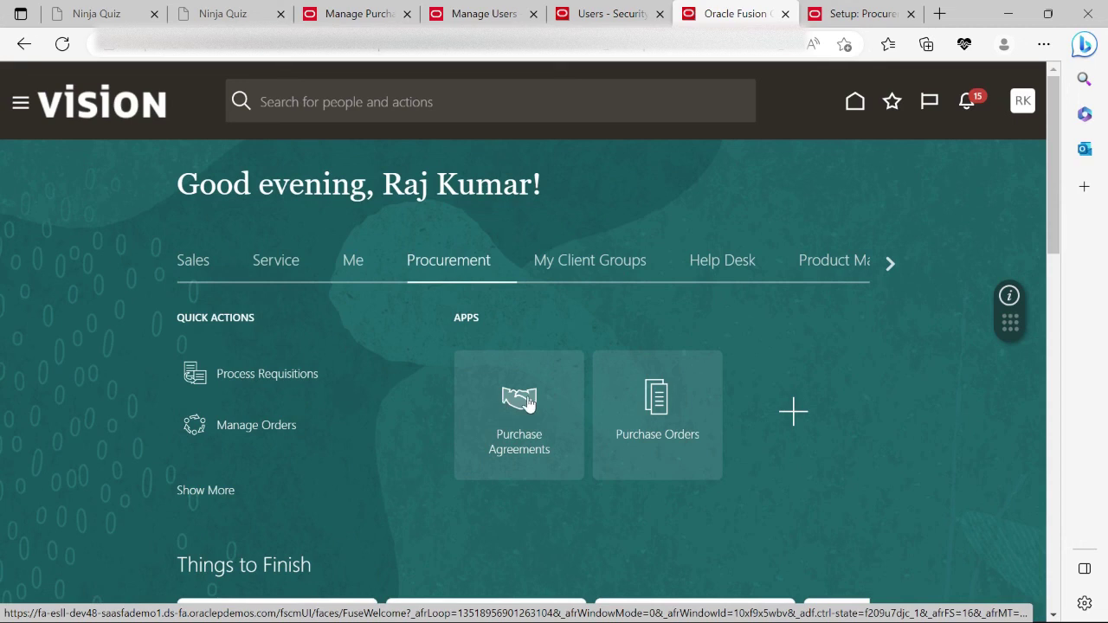
click(666, 405)
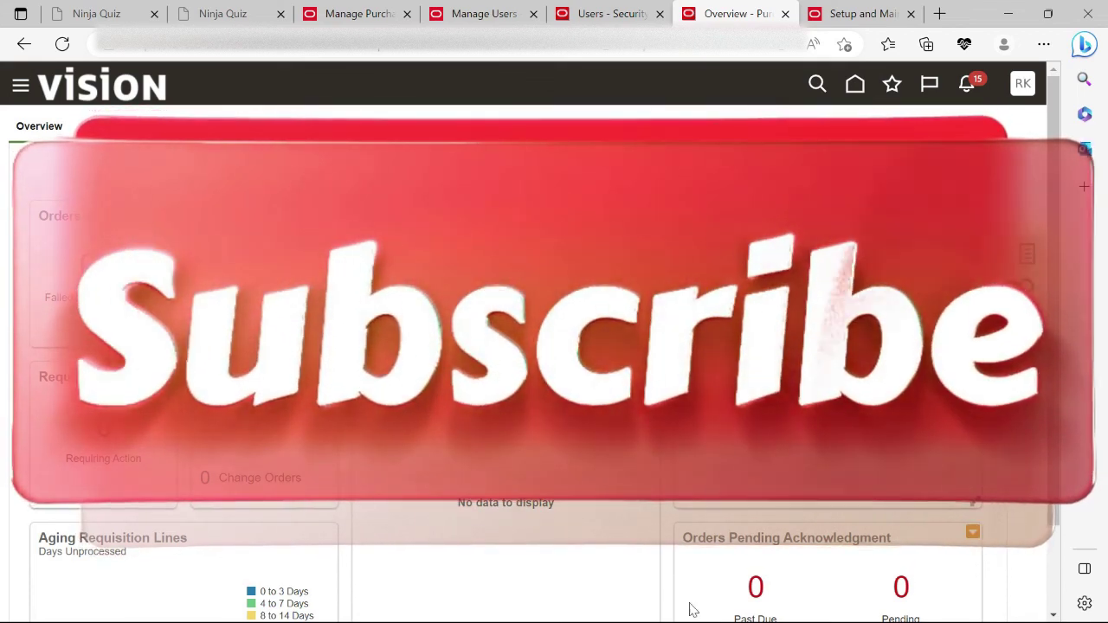
key(super+d)
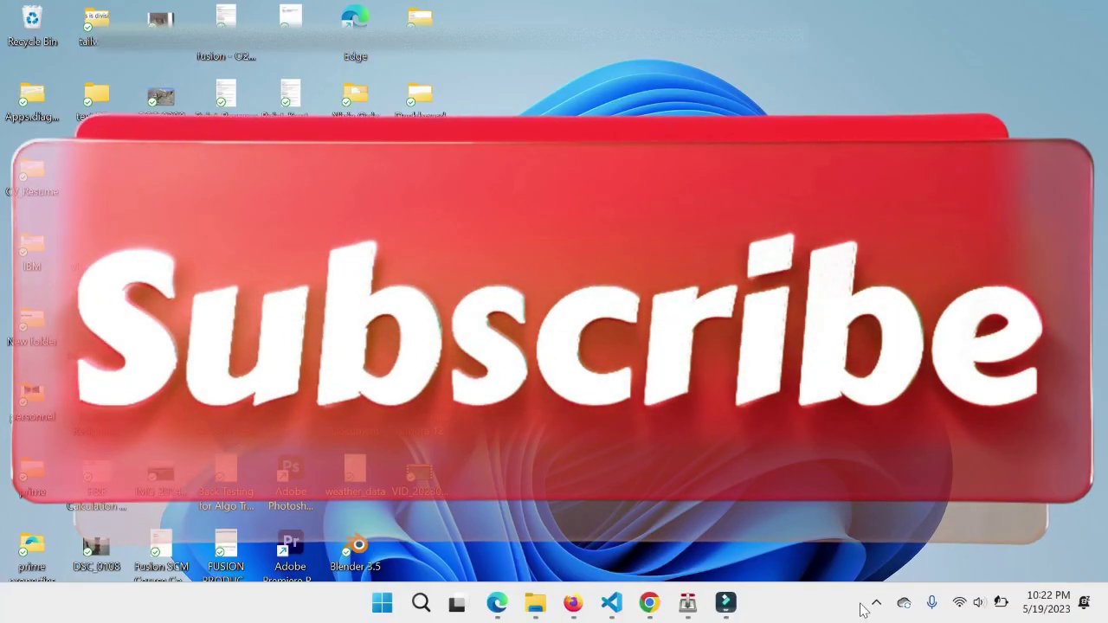
click(875, 603)
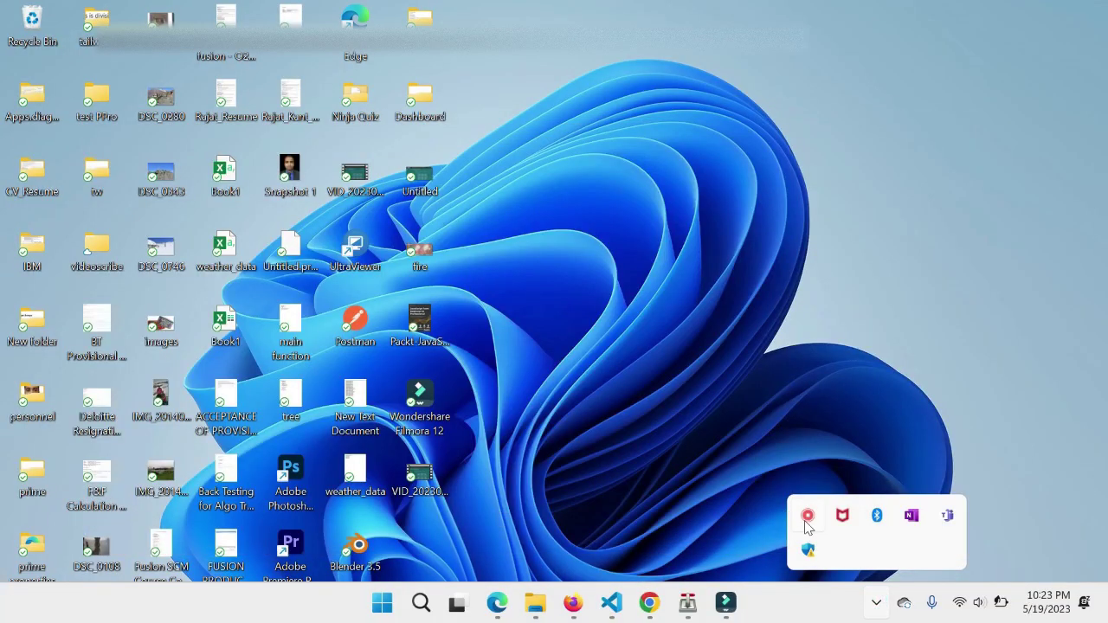